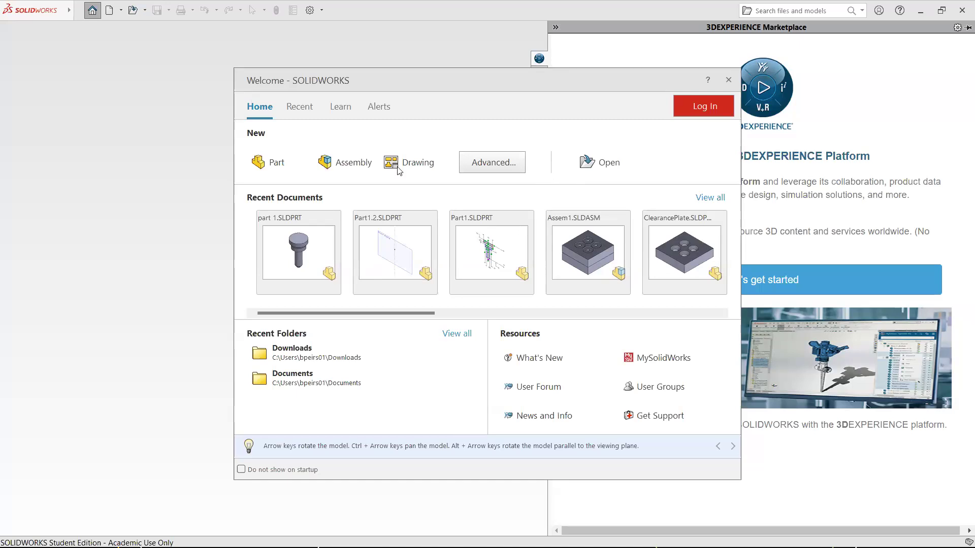
Start a new assembly and close the component insertion prompt without inserting anything
left_click(349, 164)
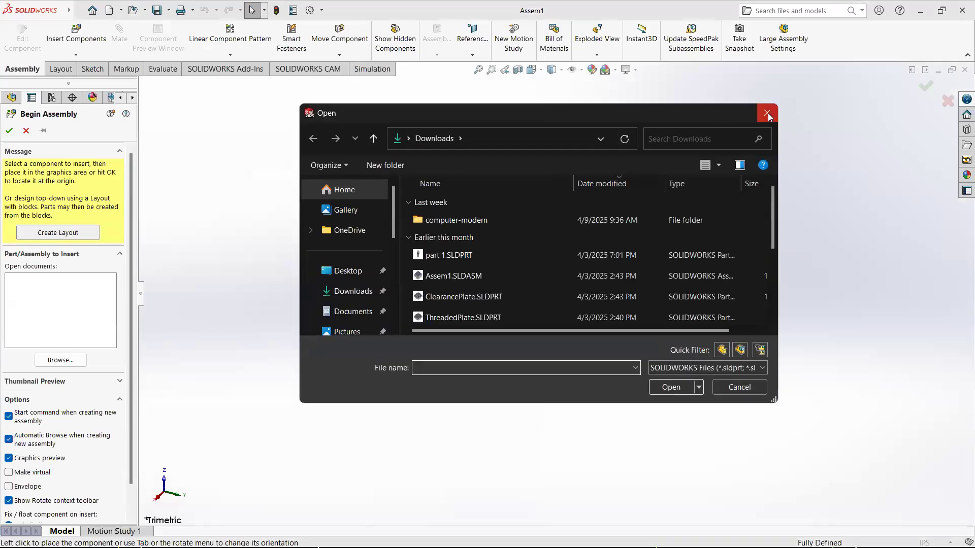
left_click(768, 116)
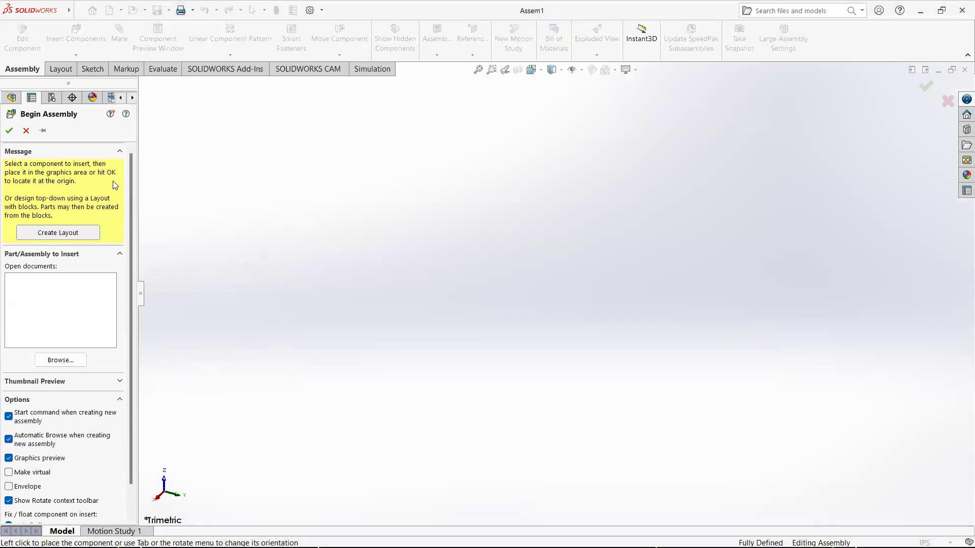
left_click(27, 132)
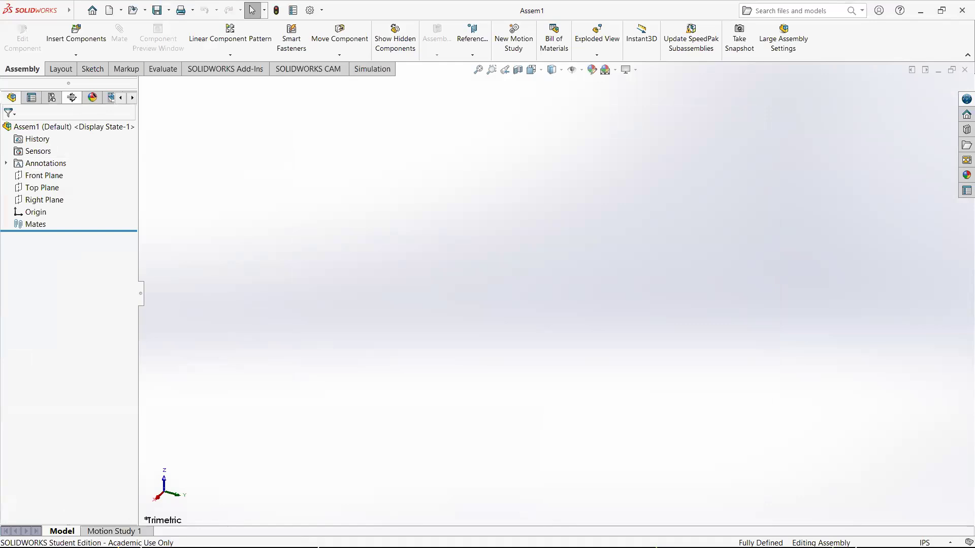
left_click(75, 56)
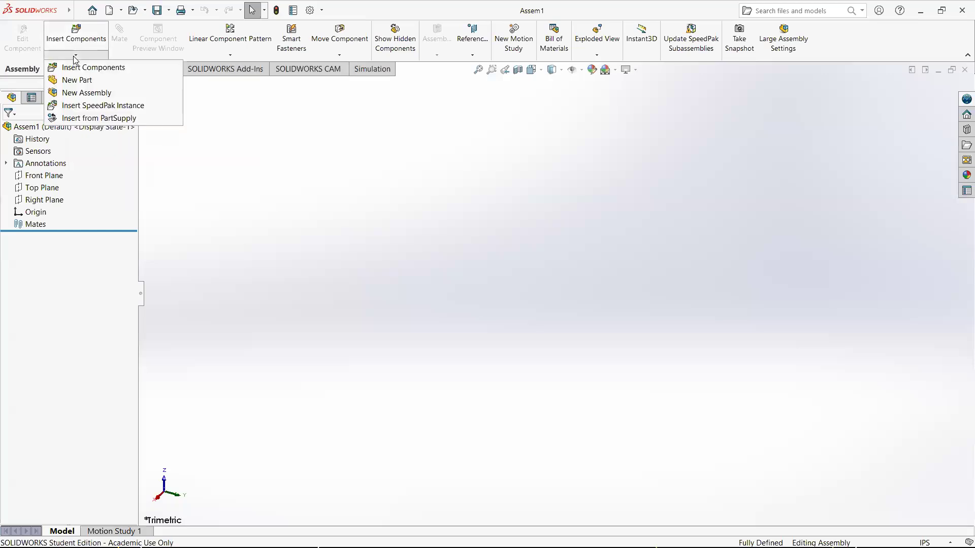
left_click(76, 39)
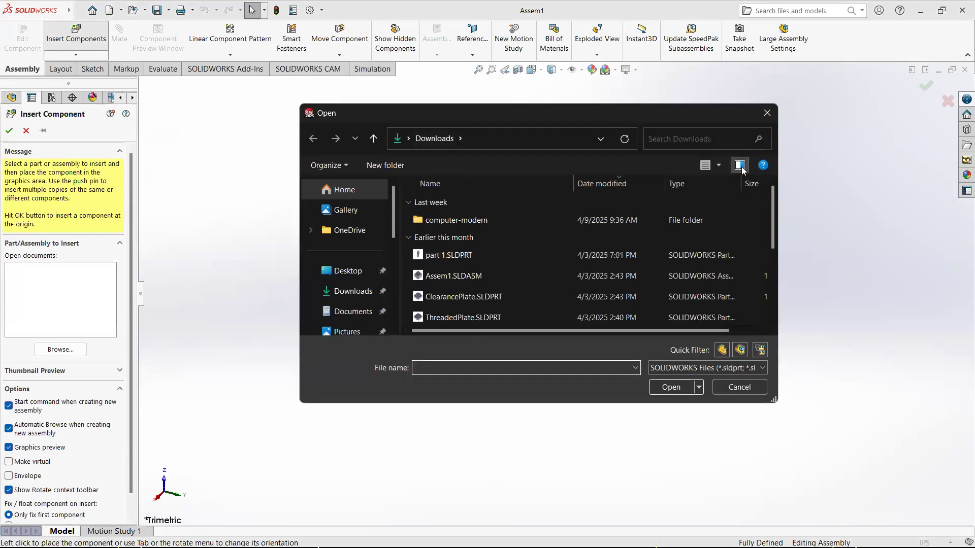
left_click(772, 116)
left_click(27, 132)
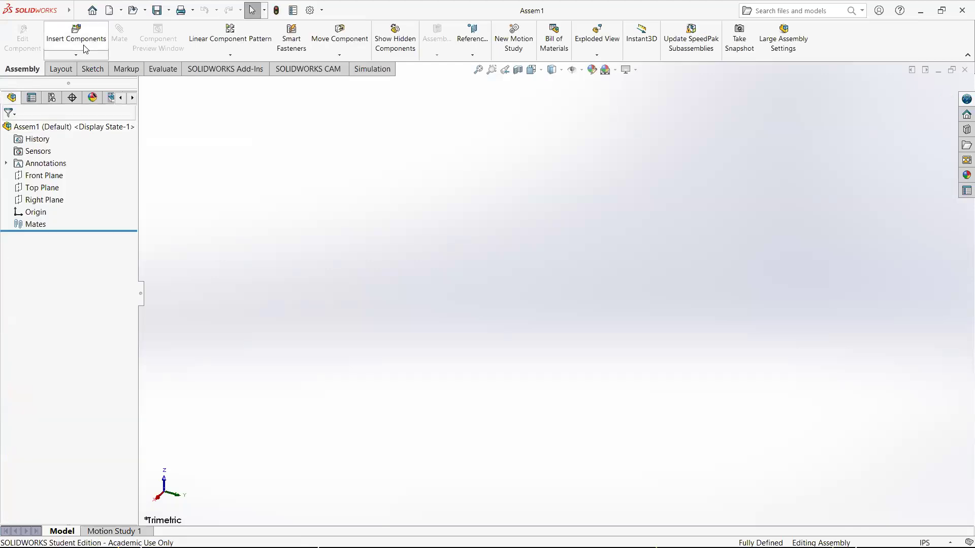
Insert a new part into the assembly, placing it at the assembly origin
left_click(76, 55)
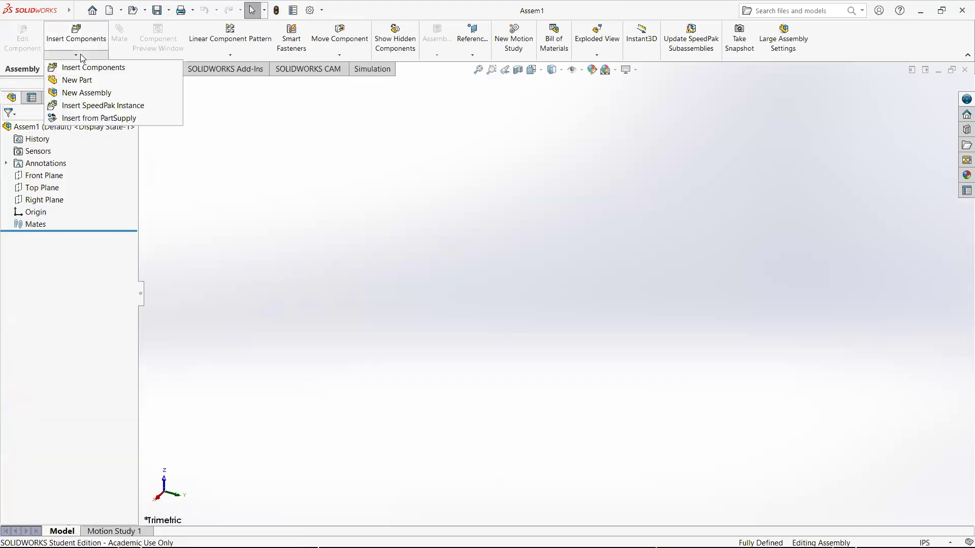
left_click(82, 81)
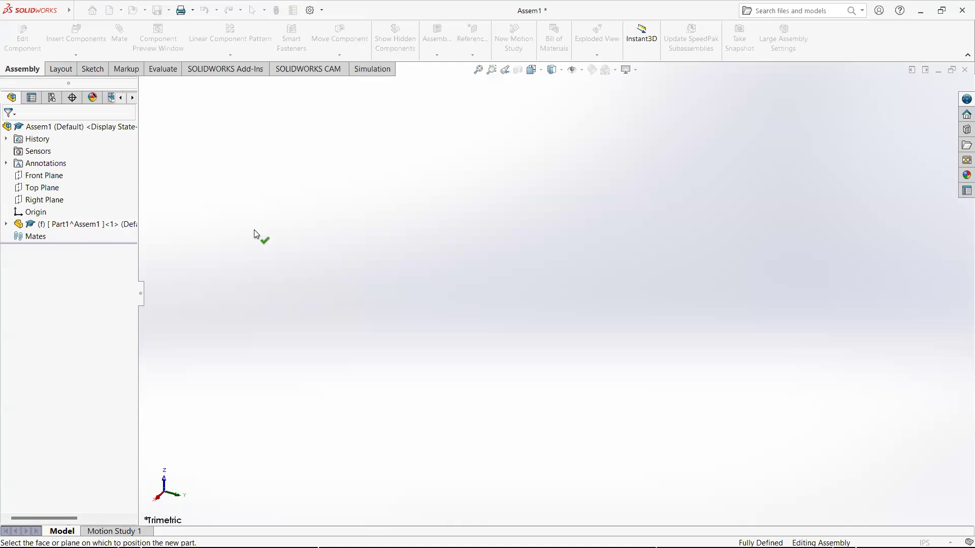
left_click(333, 235)
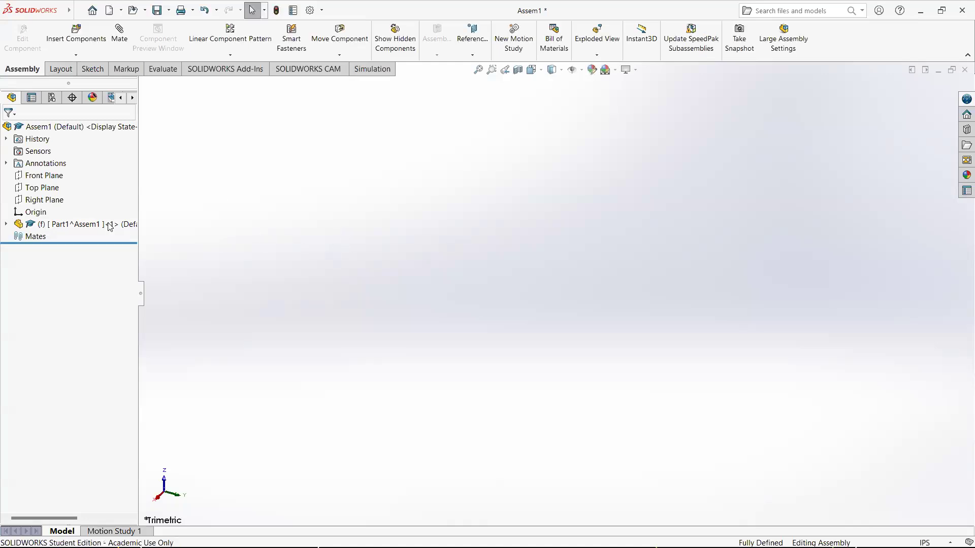
Open the new part for in-context editing and expand its feature tree
left_click(85, 226)
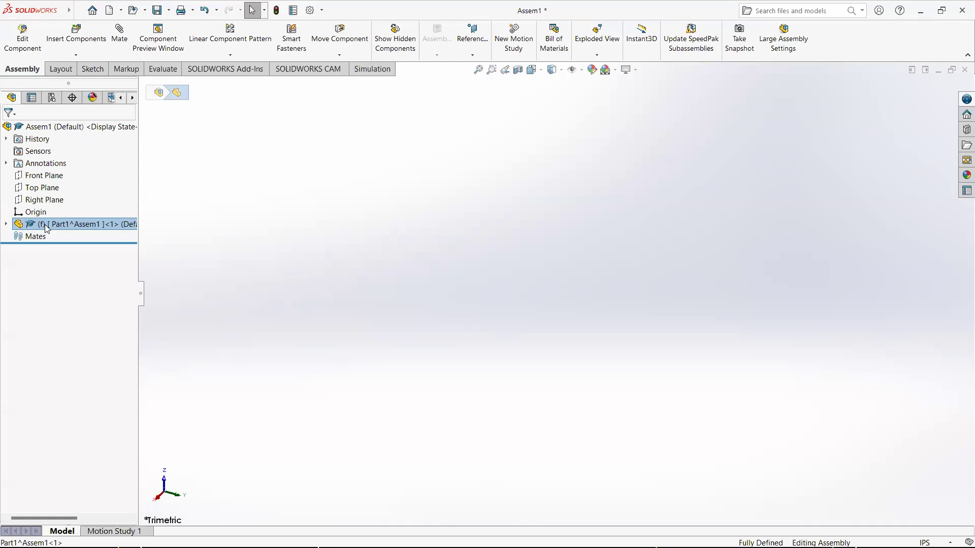
right_click(59, 226)
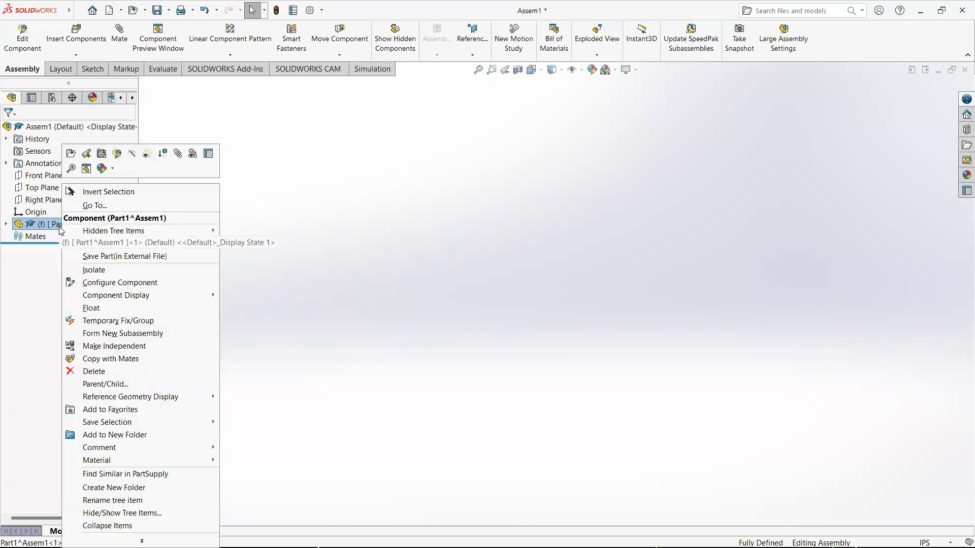
left_click(117, 154)
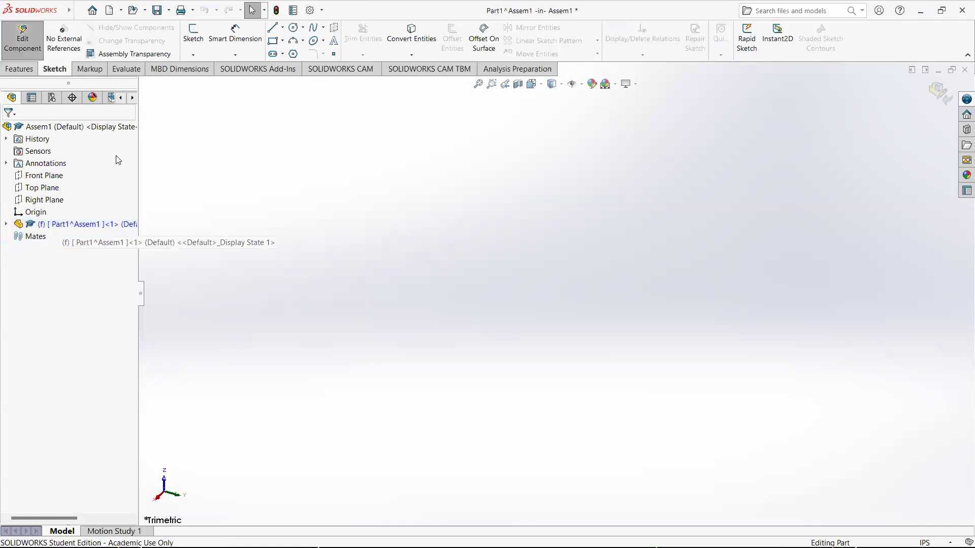
left_click(61, 226)
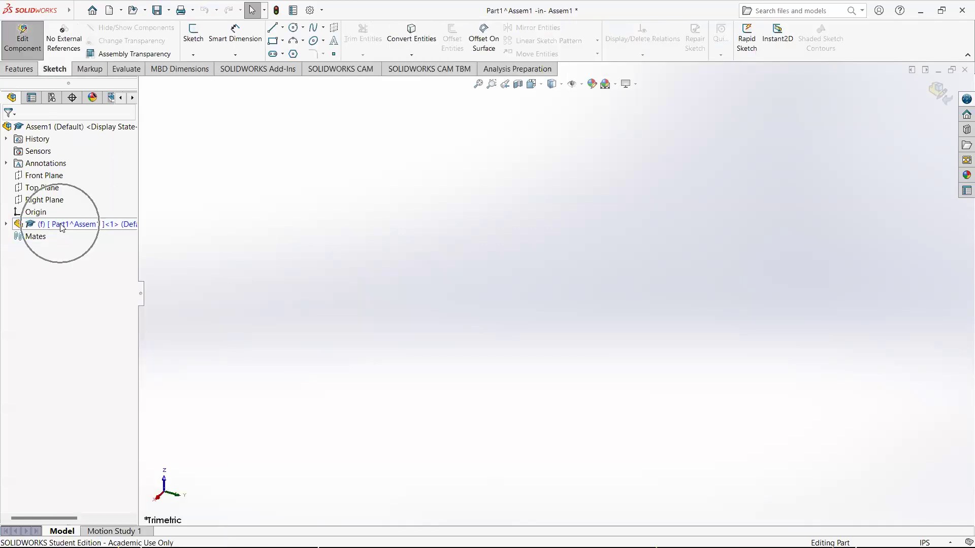
left_click(6, 225)
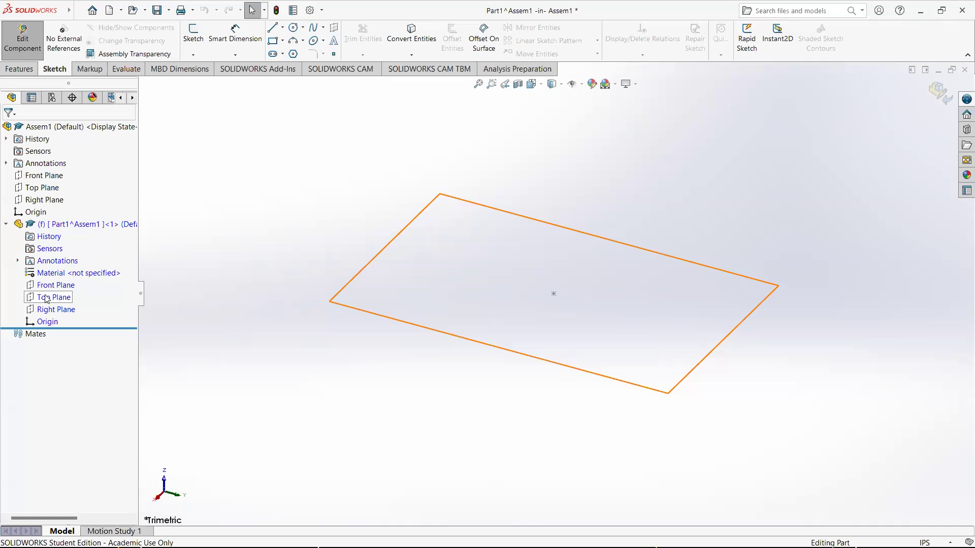
Start an extruded boss with a sketch on the part's Top Plane
left_click(49, 299)
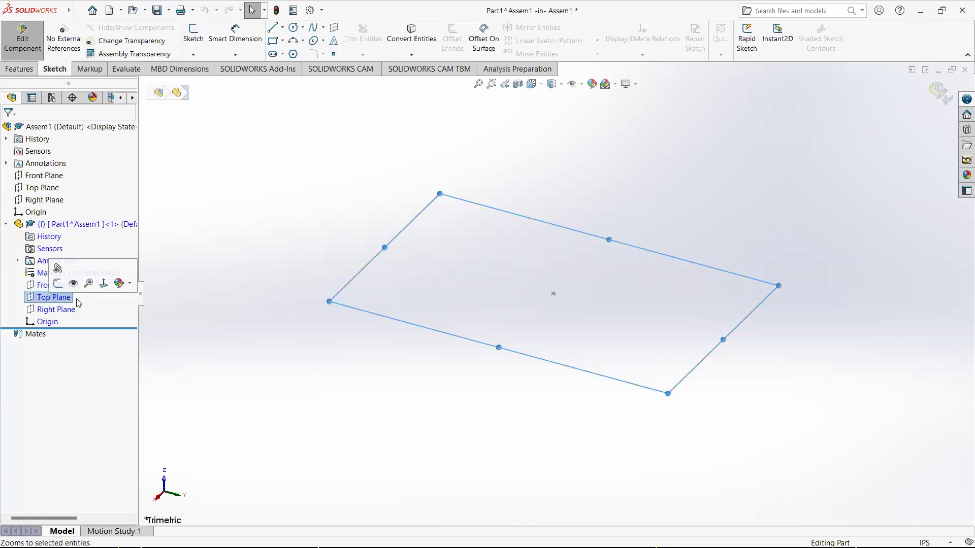
left_click(30, 71)
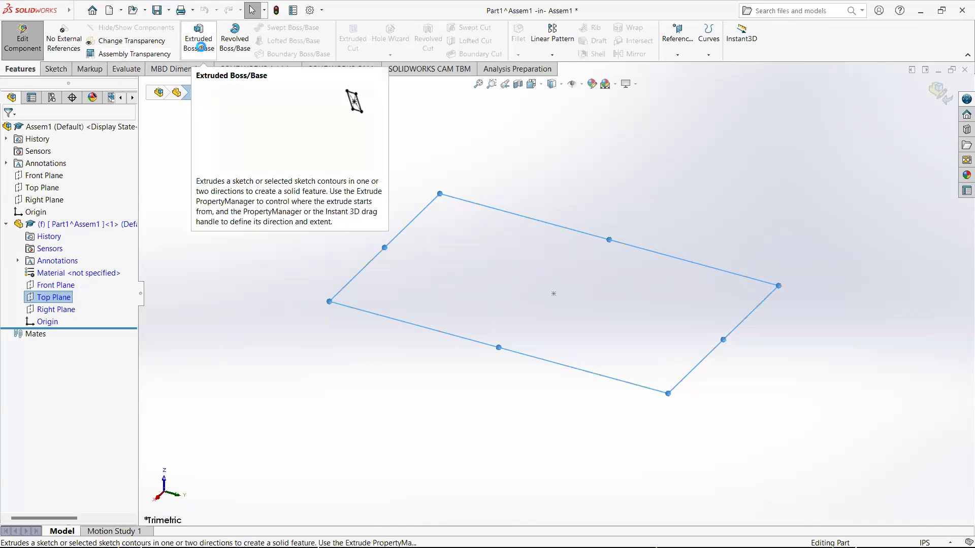
left_click(201, 47)
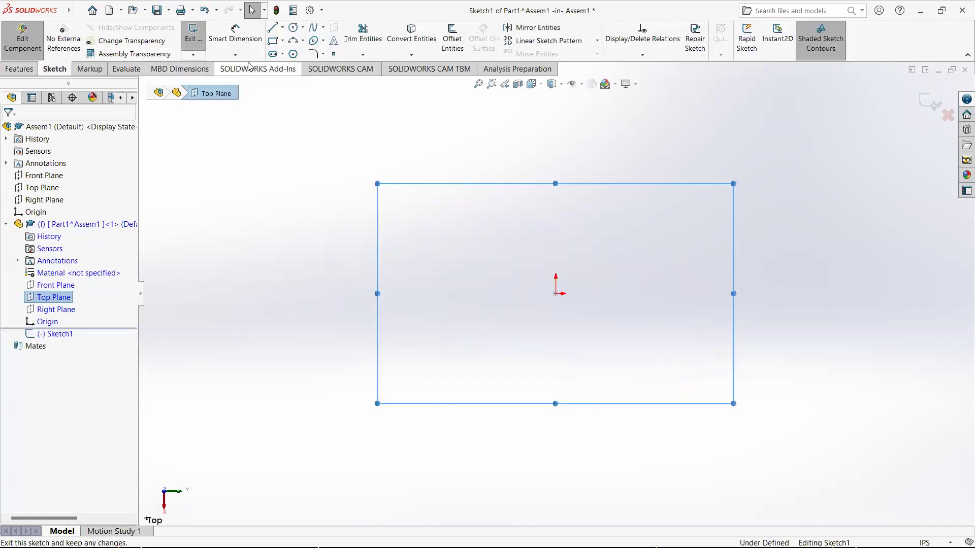
Draw a corner rectangle from the origin, about 2.7 in wide by 2.4 in tall
left_click(272, 42)
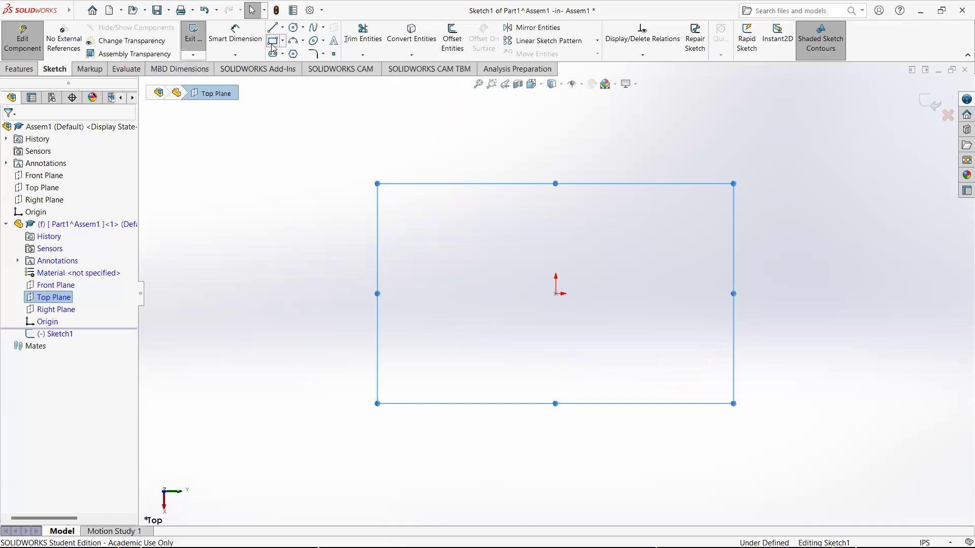
left_click(556, 293)
left_click(693, 173)
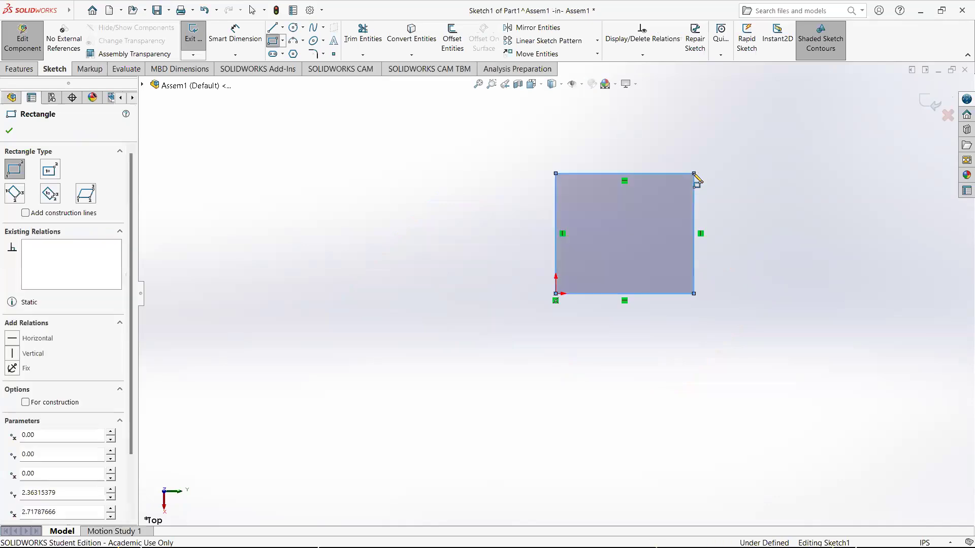
key("Escape")
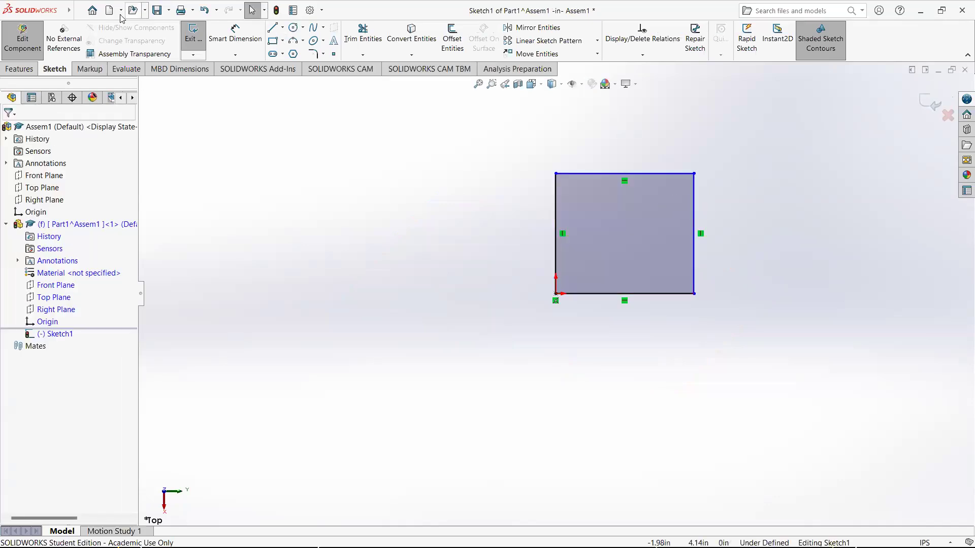
Dimension the rectangle's vertical and horizontal sides to 2 in each and finish the sketch
left_click(235, 36)
left_click(557, 223)
left_click(506, 227)
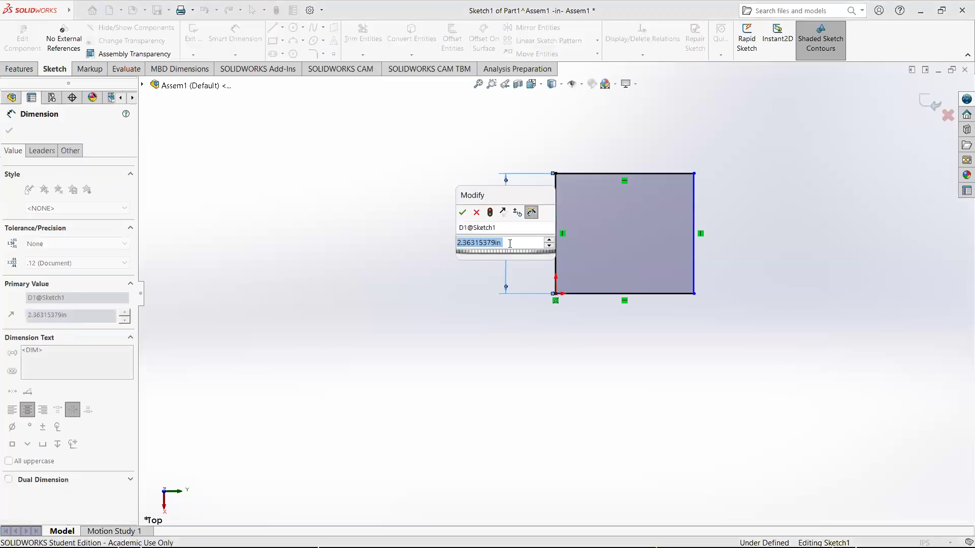
type("2")
key("Return")
left_click(620, 174)
left_click(612, 146)
type("2")
key("Return")
left_click(927, 107)
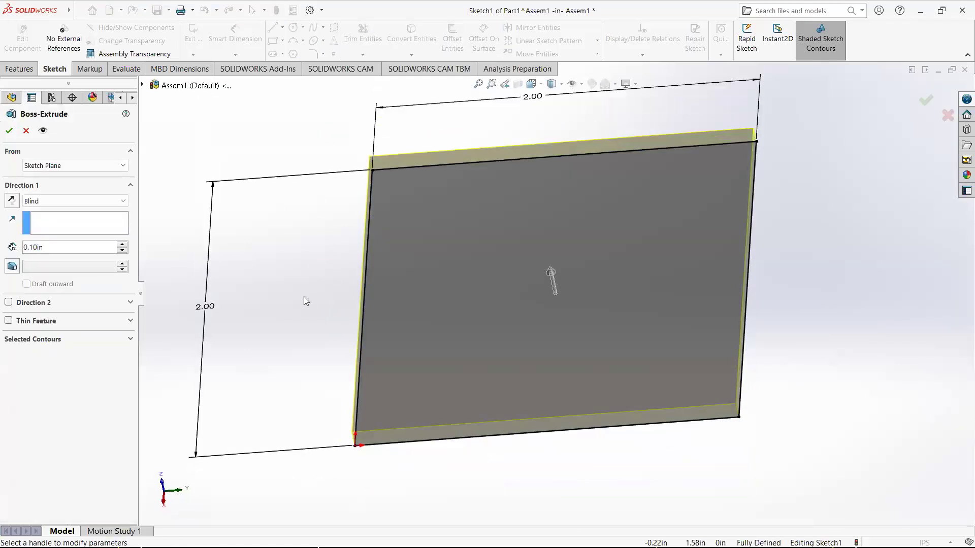
Set the extrude depth to 0.5 in and accept the boss
left_click_drag(65, 248, 1, 250)
type("0.5")
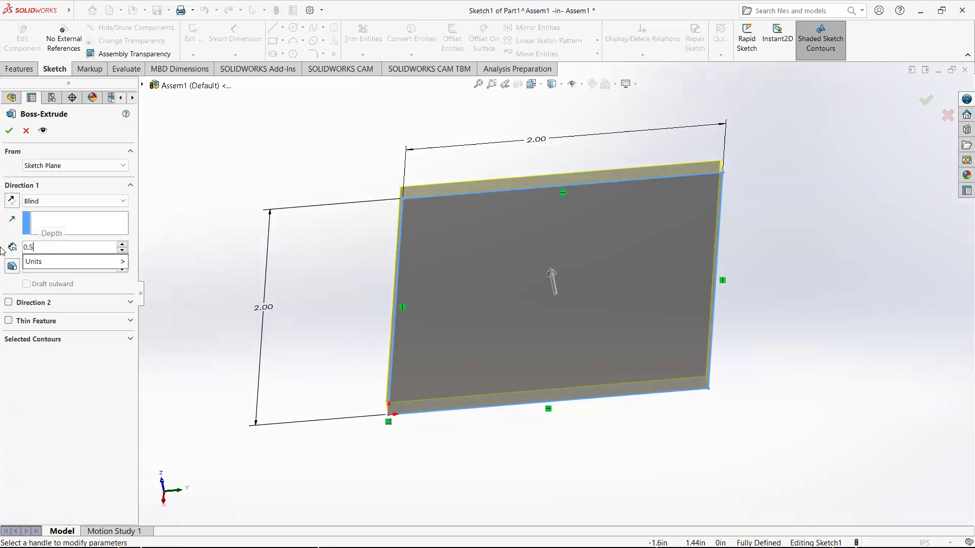
key("Return")
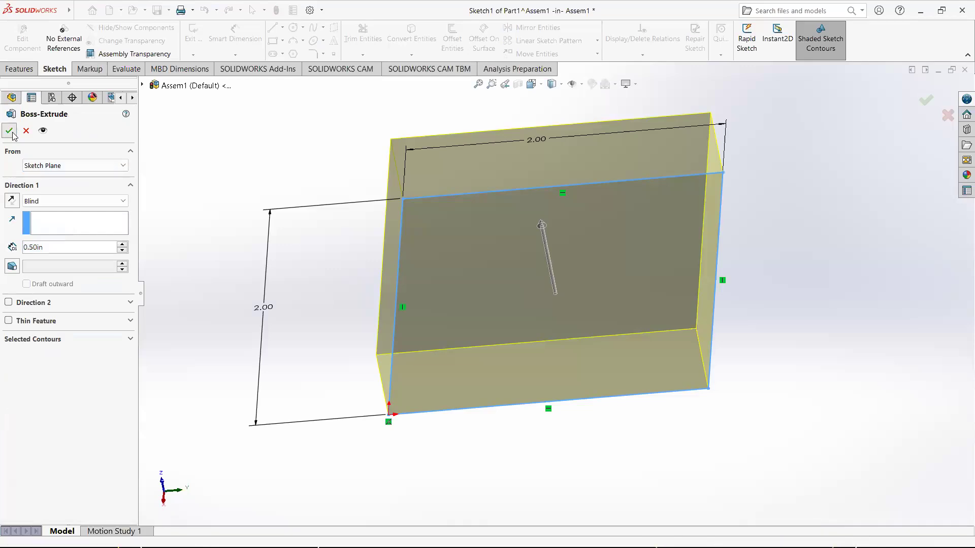
left_click(9, 130)
Exit part editing to return to the assembly
left_click(288, 276)
middle_click_drag(484, 245, 434, 256)
scroll(518, 277, "up", 3)
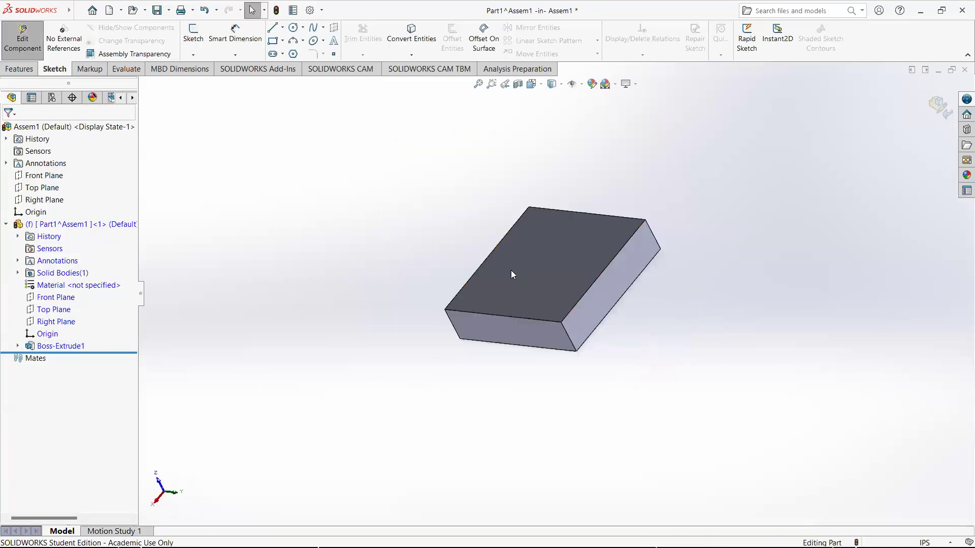
left_click(938, 113)
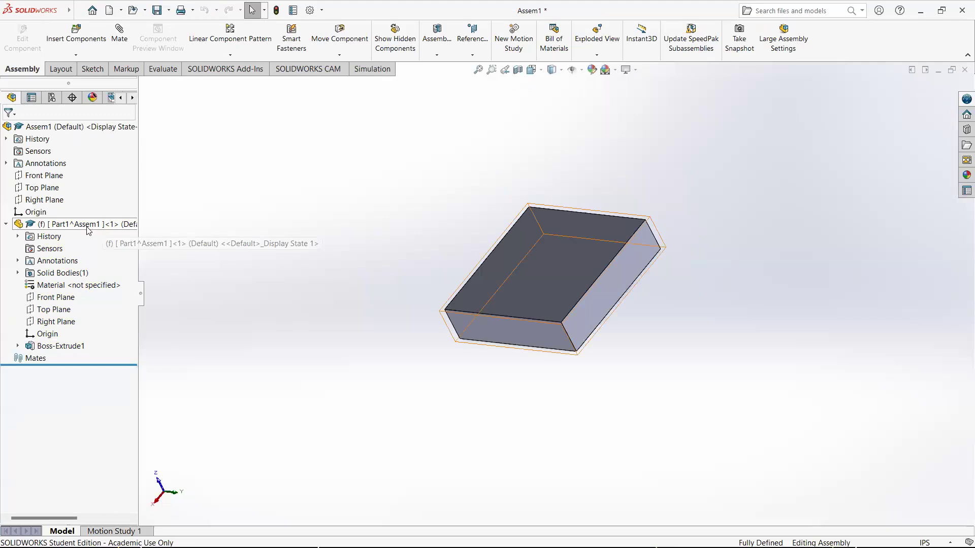
Insert the ClearancePlate part into the assembly beside the block
middle_click_drag(415, 263, 444, 264)
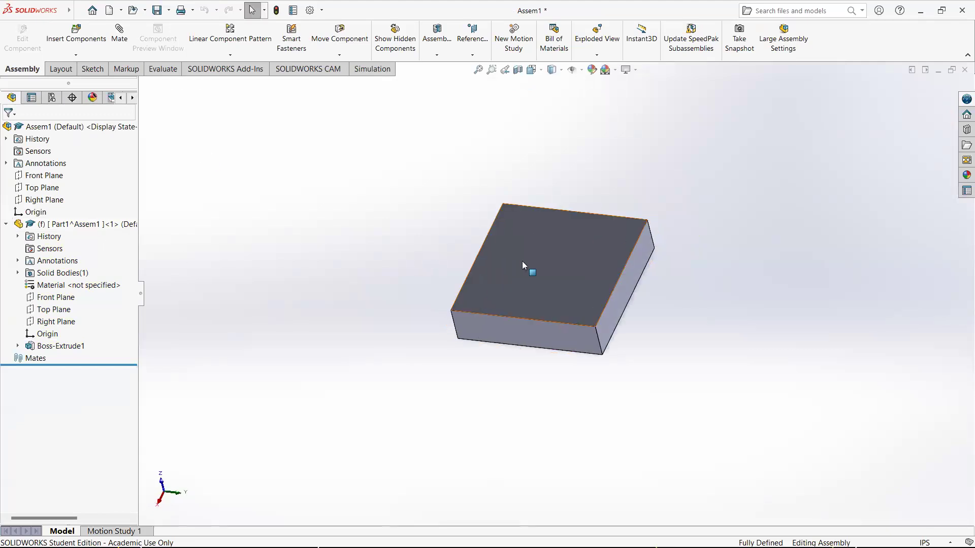
left_click(84, 45)
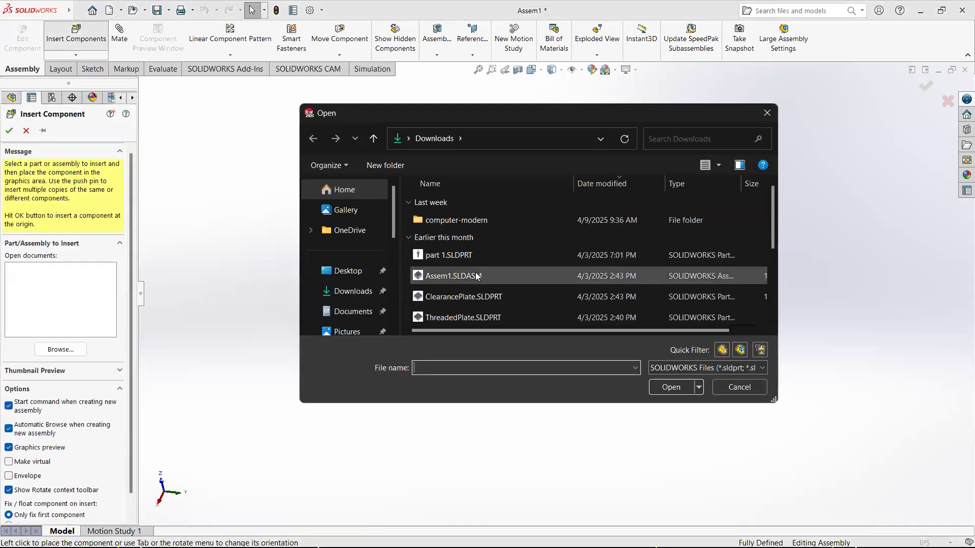
left_click(468, 299)
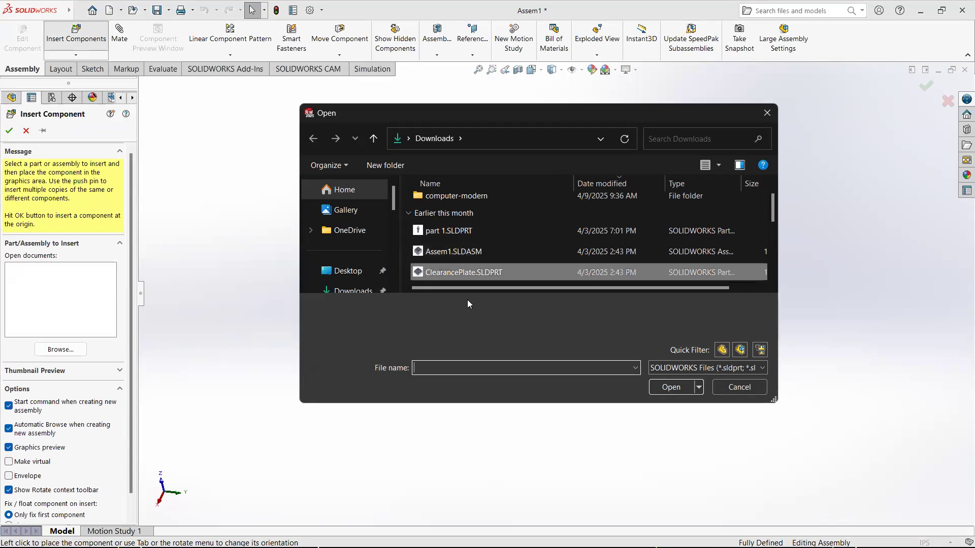
double_click(463, 273)
left_click(454, 228)
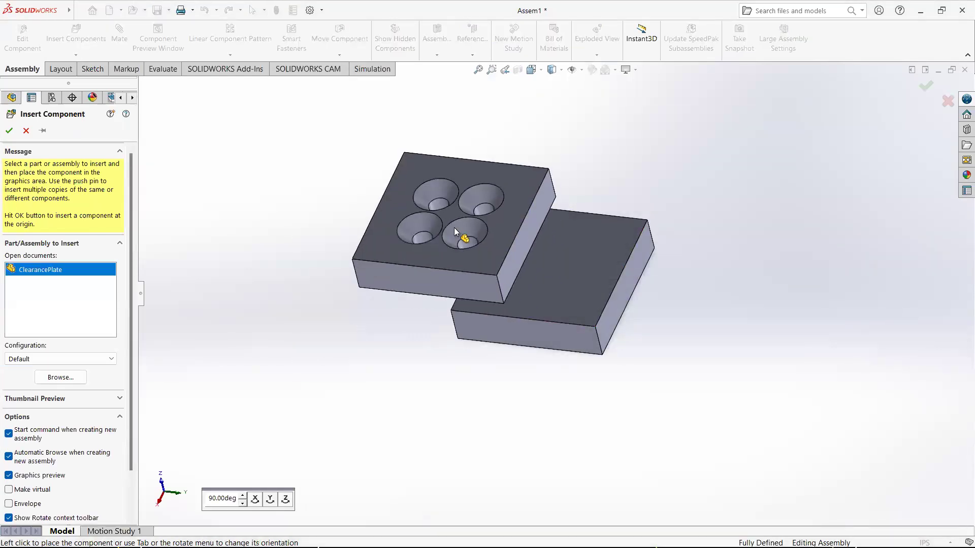
middle_click_drag(408, 153, 389, 272)
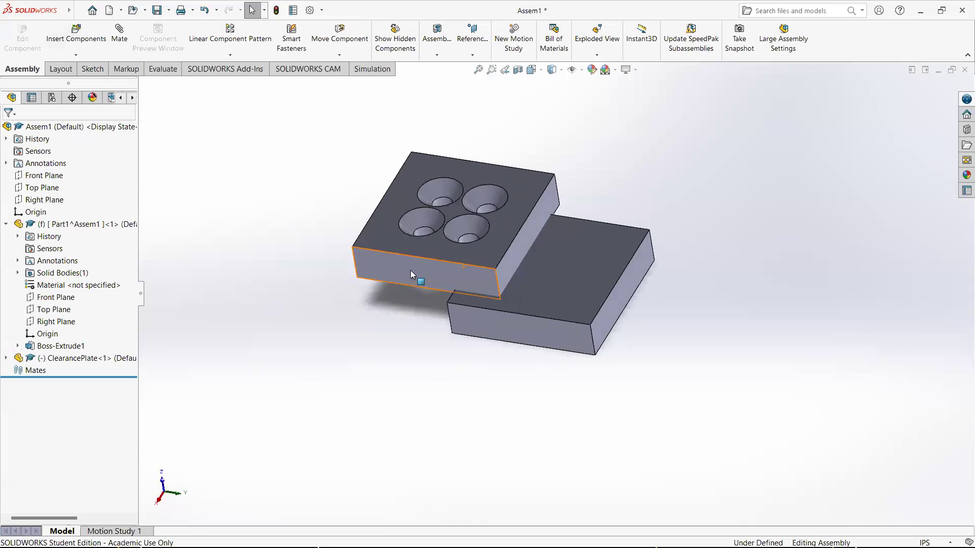
Delete the ClearancePlate component from the assembly
left_click(405, 275)
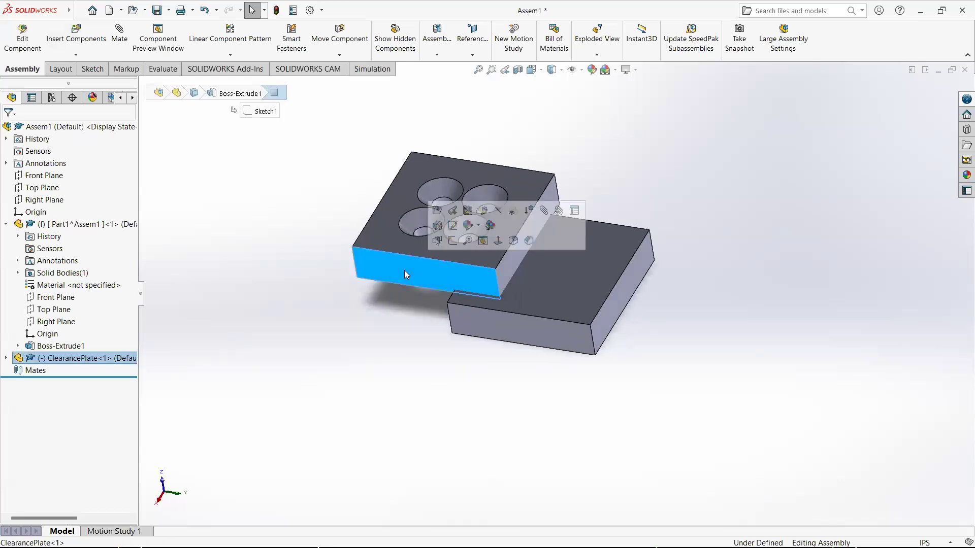
key("Delete")
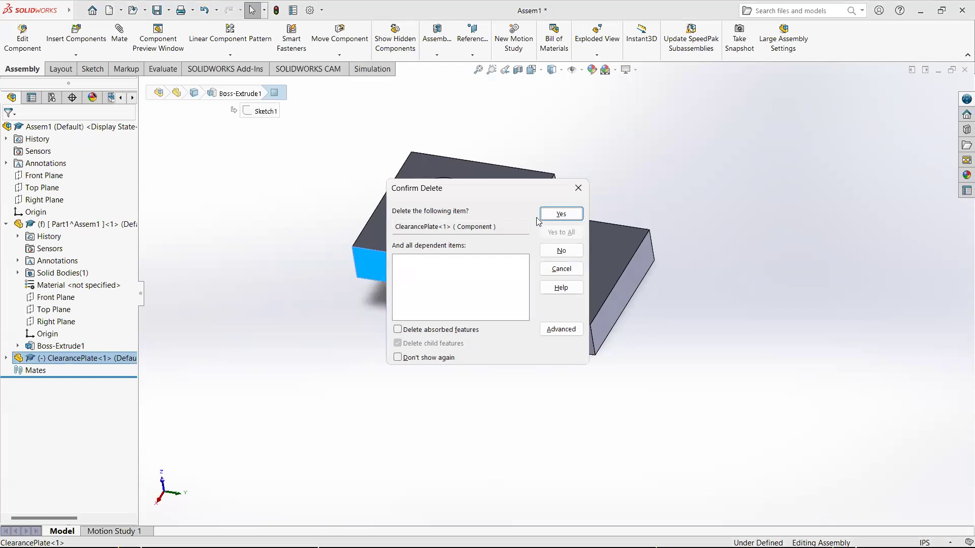
left_click(553, 215)
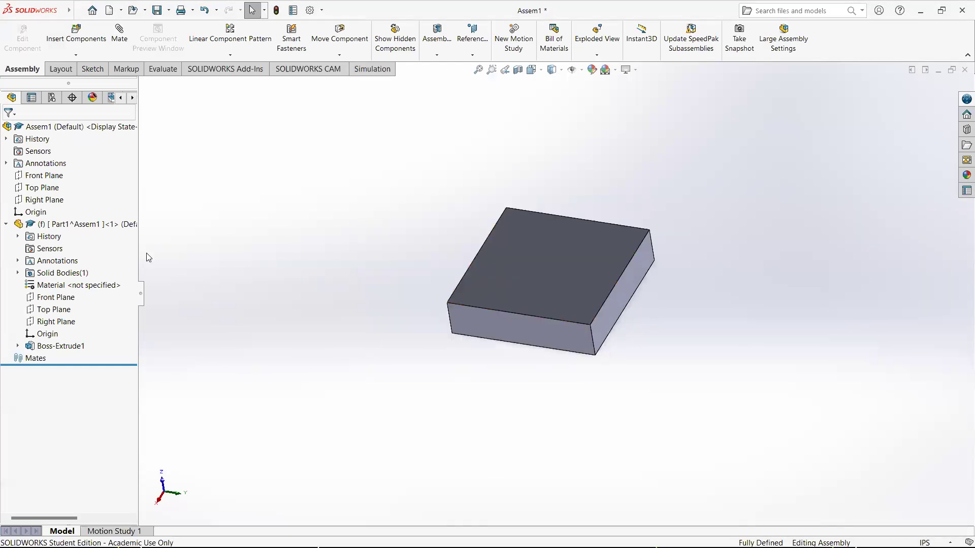
Check the block component's position relative to the assembly origin
left_click(46, 227)
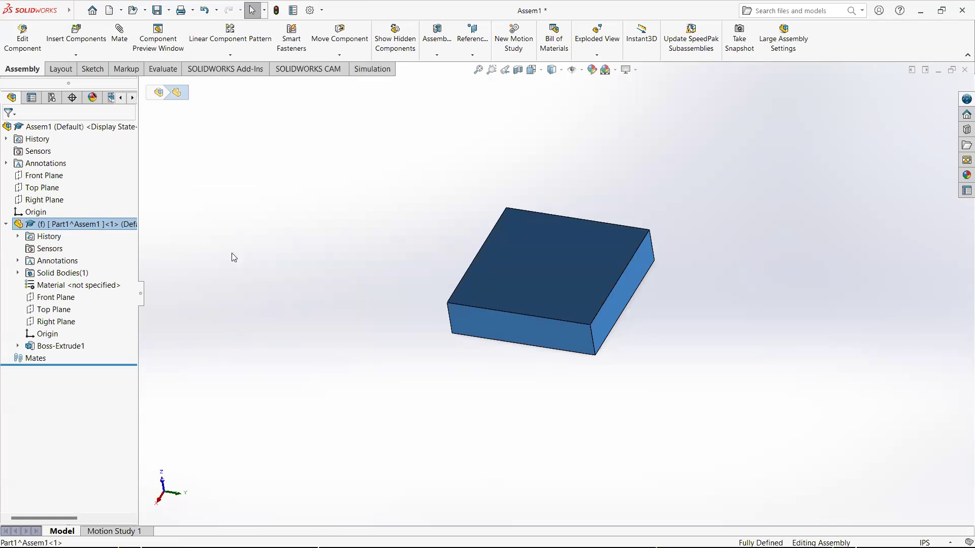
left_click(37, 213)
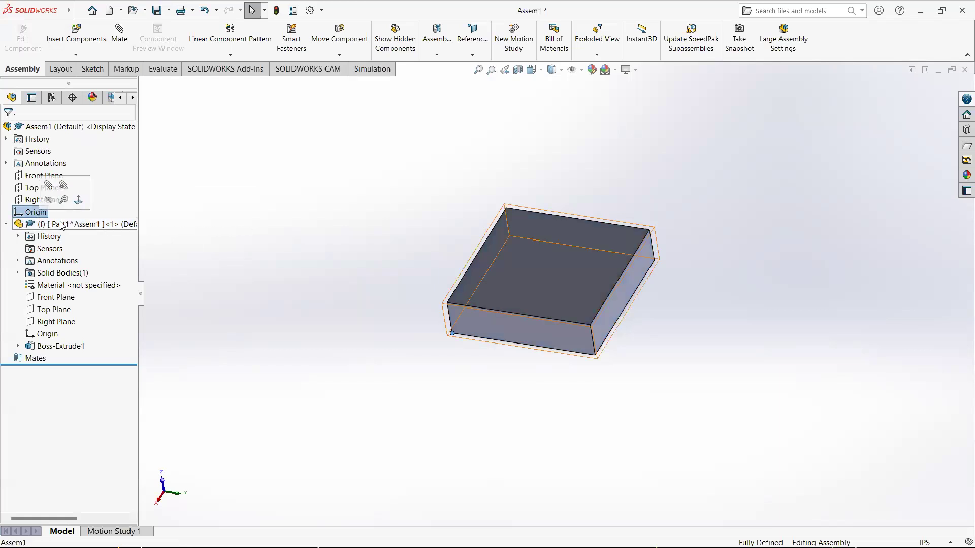
Float the block component in the assembly so it is no longer fixed
left_click(49, 335)
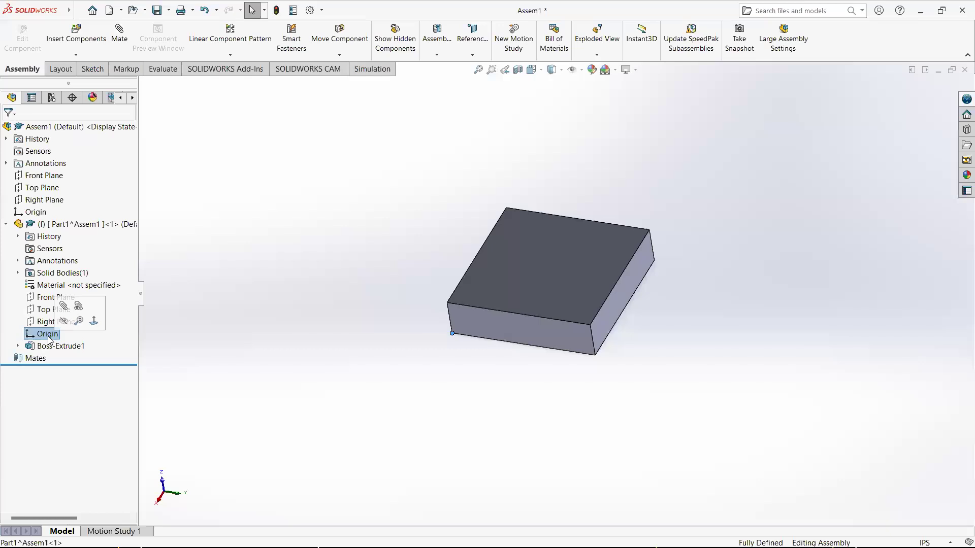
left_click(36, 212)
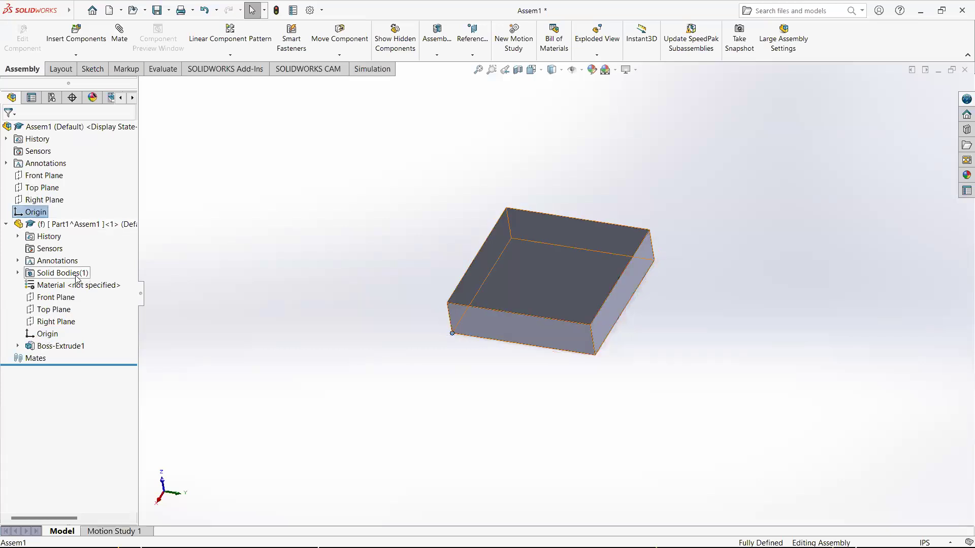
left_click(50, 336)
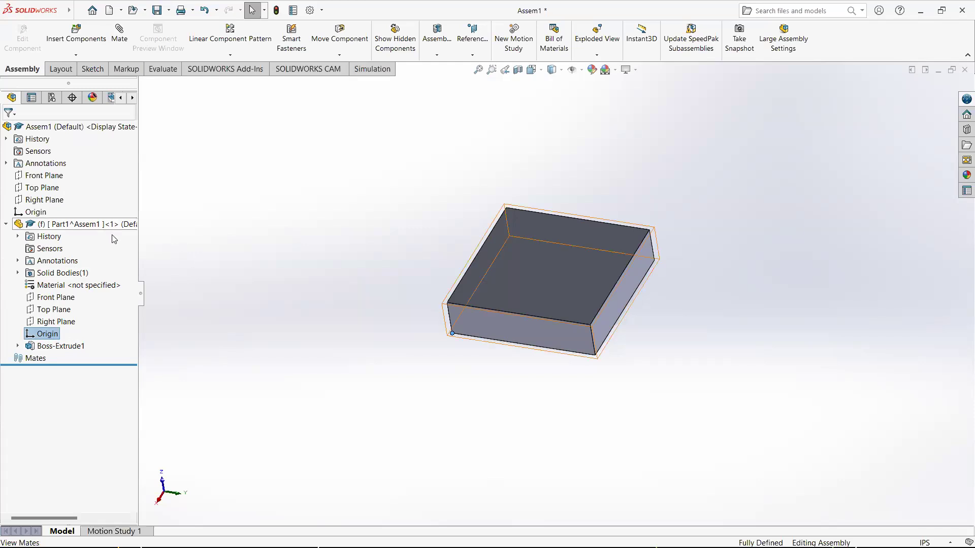
left_click(83, 226)
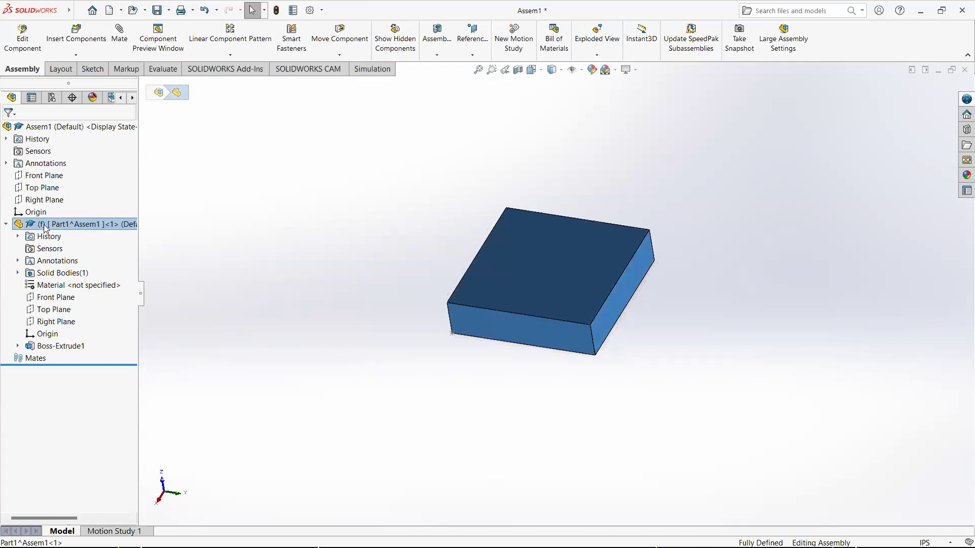
right_click(62, 225)
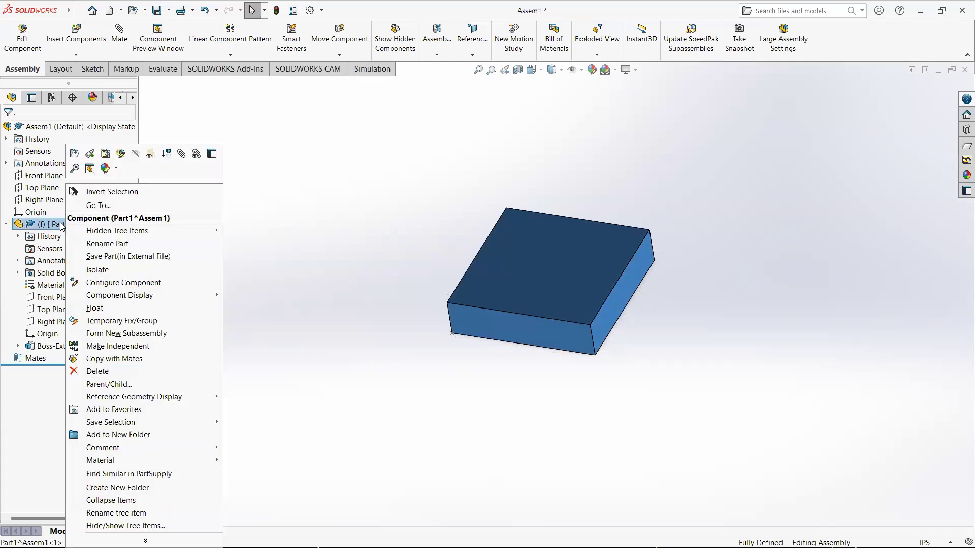
left_click(128, 309)
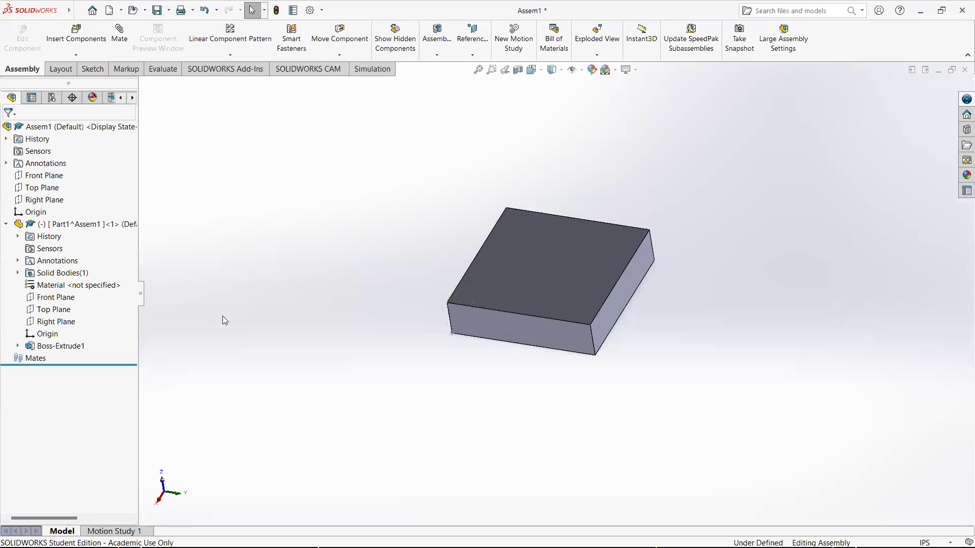
Mate the block's origin coincident with the assembly origin
left_click(52, 335)
left_click(36, 212, "ctrl")
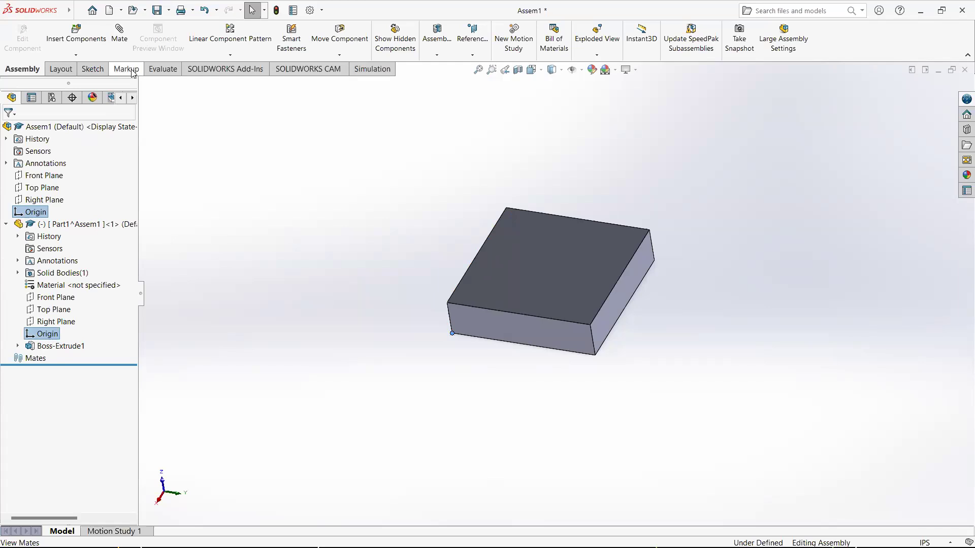
left_click(125, 42)
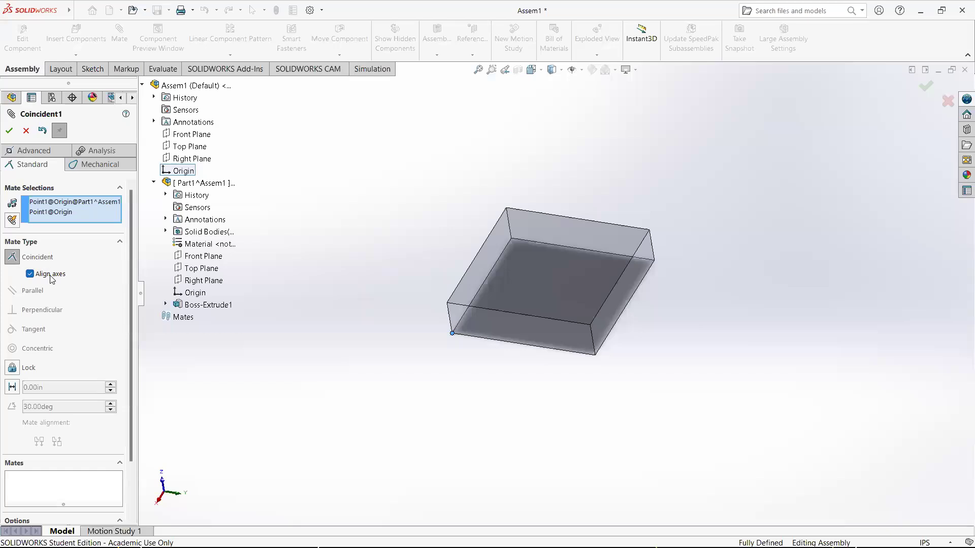
left_click(10, 131)
left_click(10, 131)
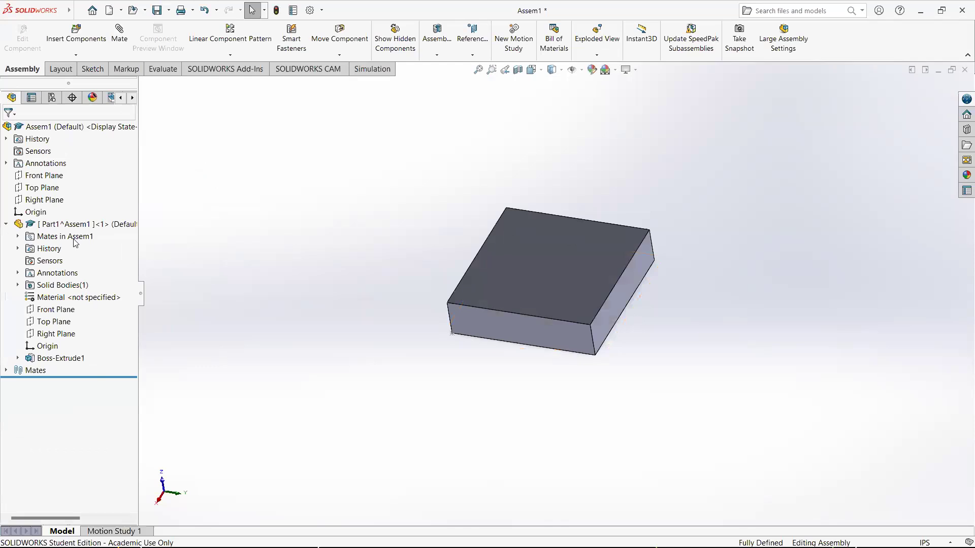
Expand the assembly's Mates folder to inspect the new coincident mate
left_click(6, 371)
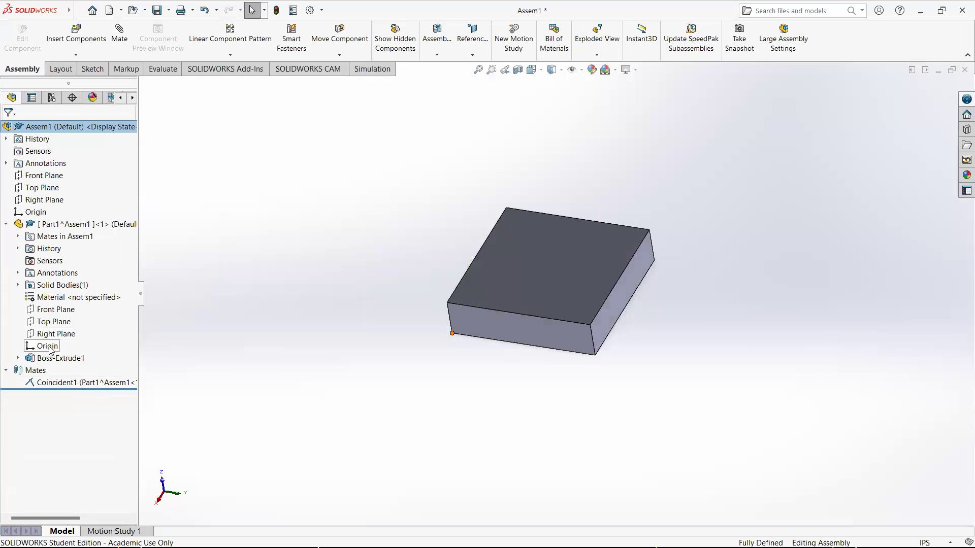
left_click(36, 212)
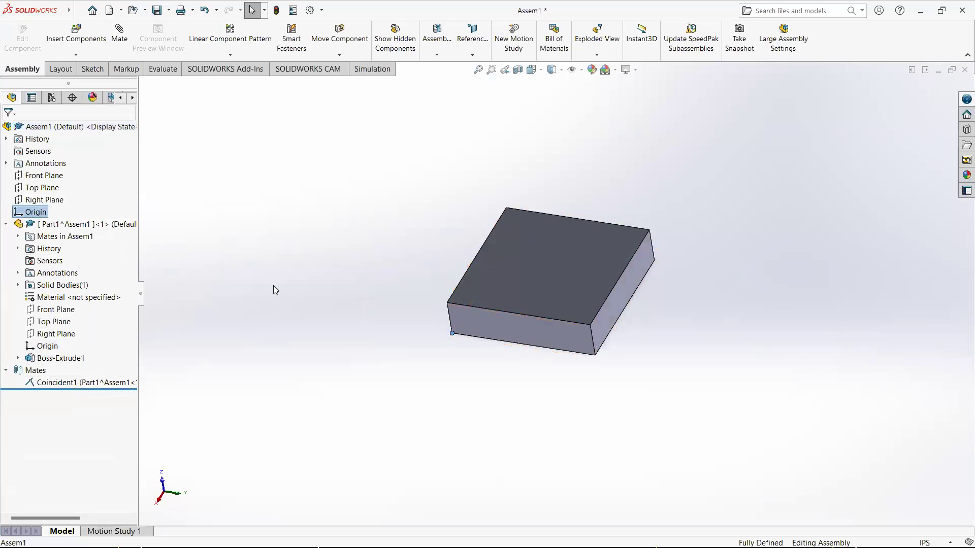
left_click(272, 343)
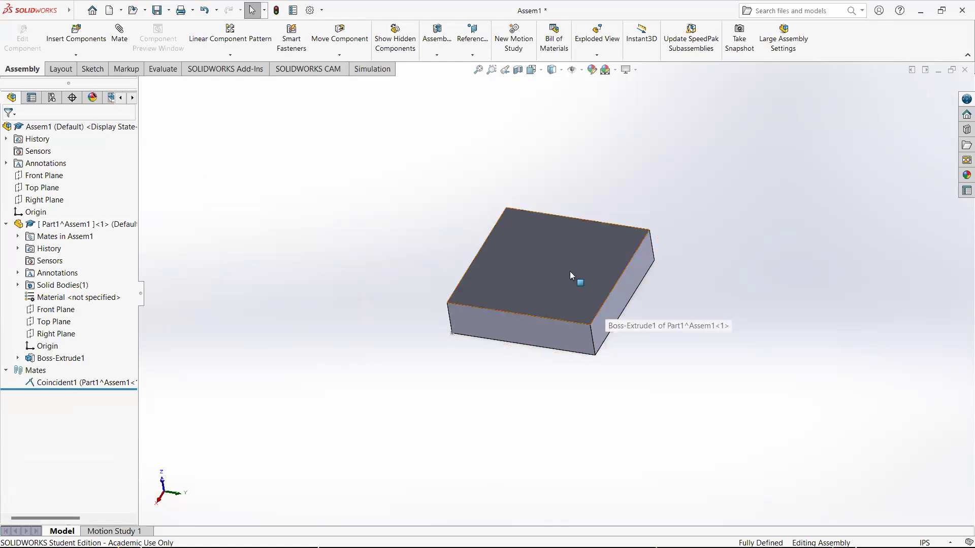
Edit the block part in context and start the Hole Wizard
right_click(67, 229)
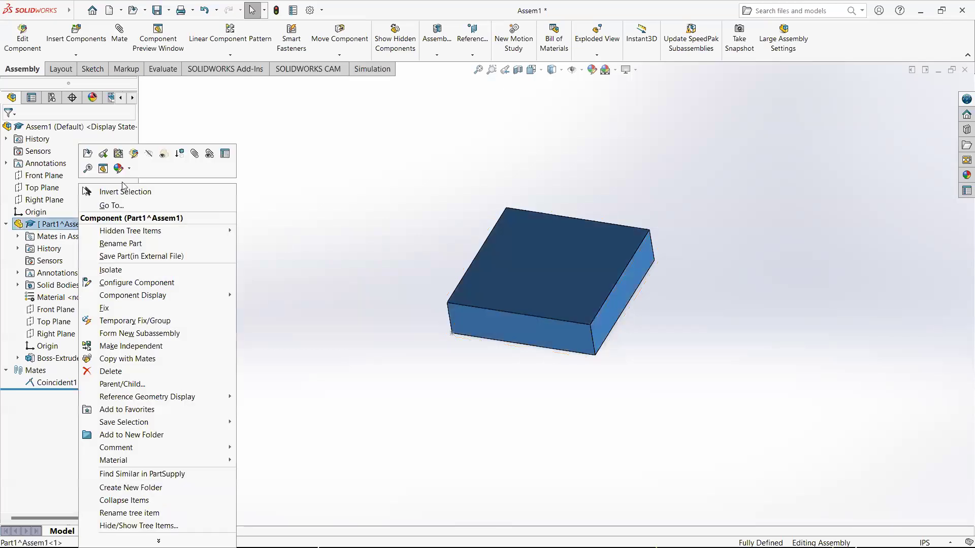
left_click(133, 159)
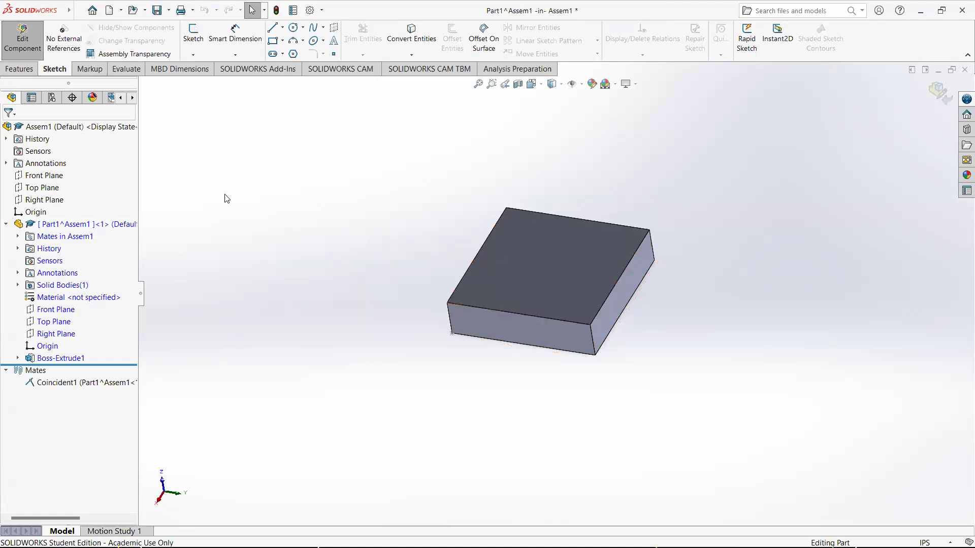
left_click(23, 70)
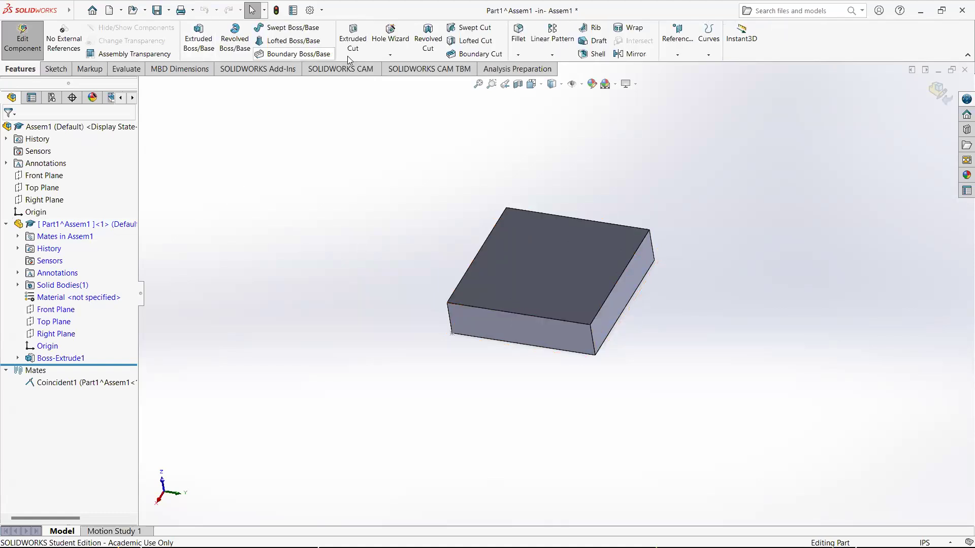
left_click(379, 39)
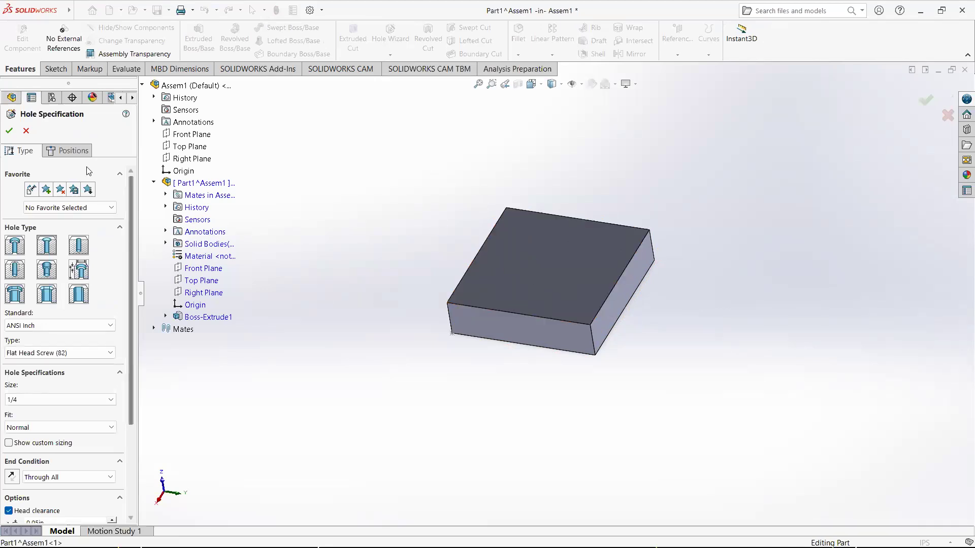
Choose a straight tapped hole of type Bottoming Tapped Hole, size 1/4-20, Through All
left_click(14, 272)
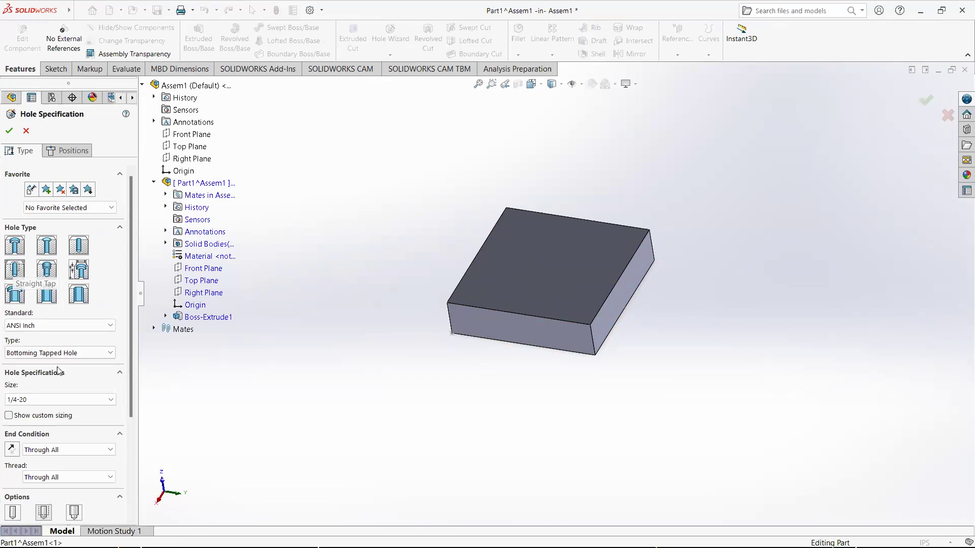
left_click(72, 354)
left_click(72, 355)
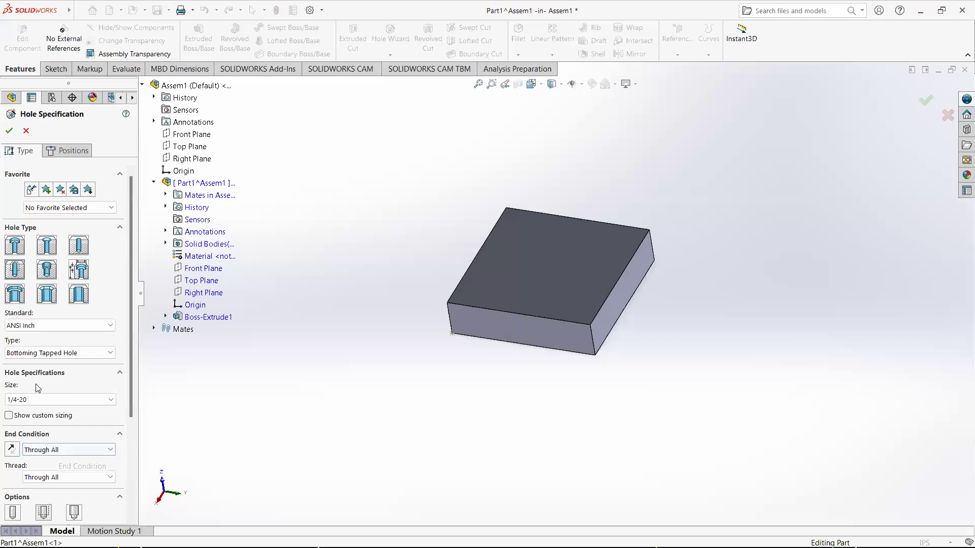
Place four hole centres near the corners of the block's top face
left_click(83, 152)
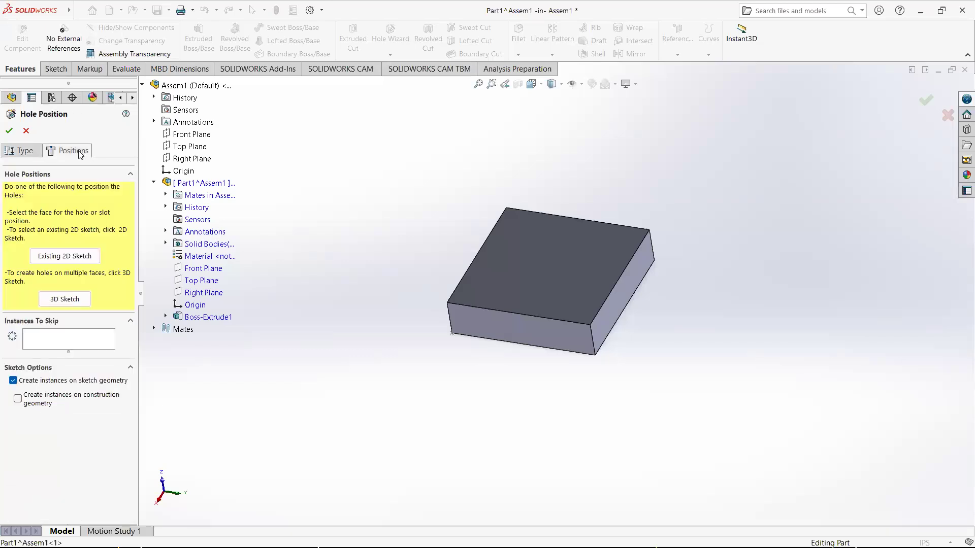
left_click(542, 301)
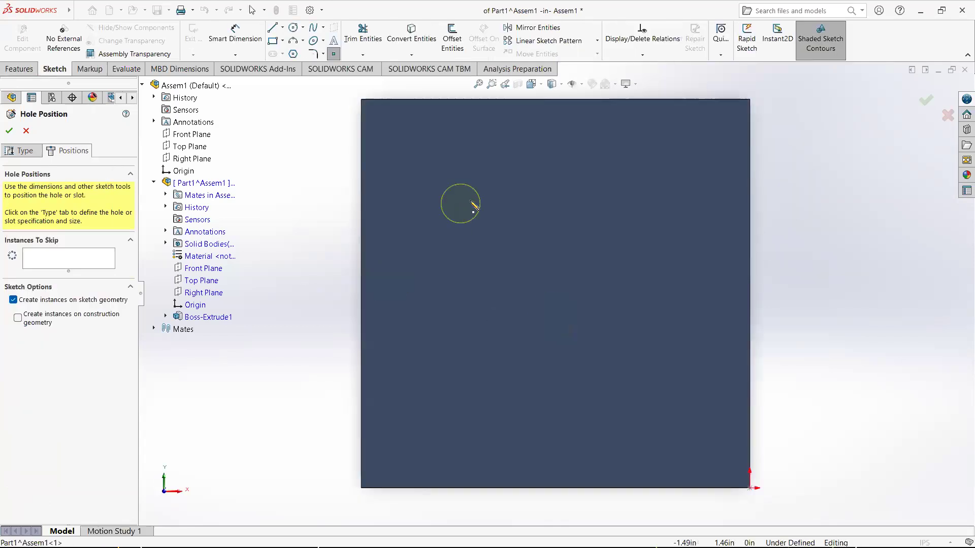
left_click(457, 171)
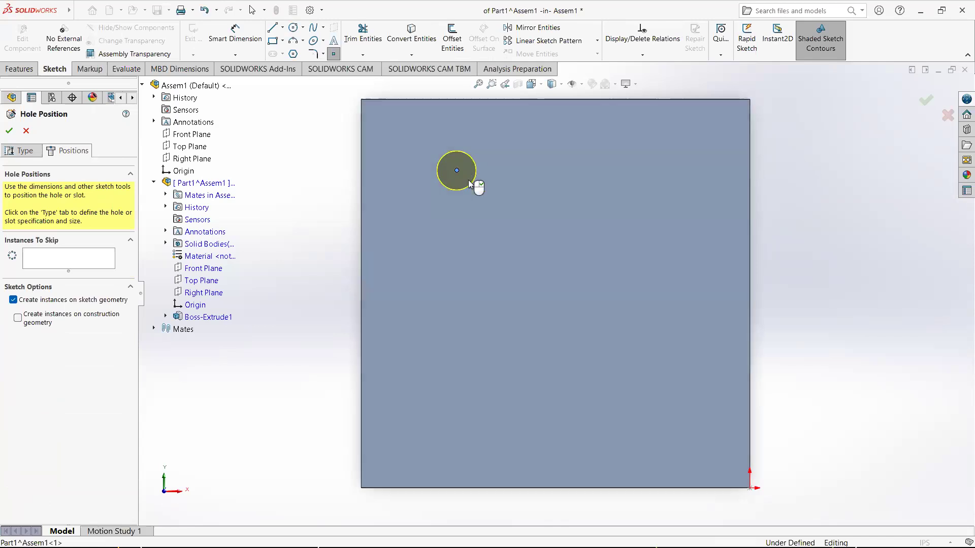
left_click(643, 171)
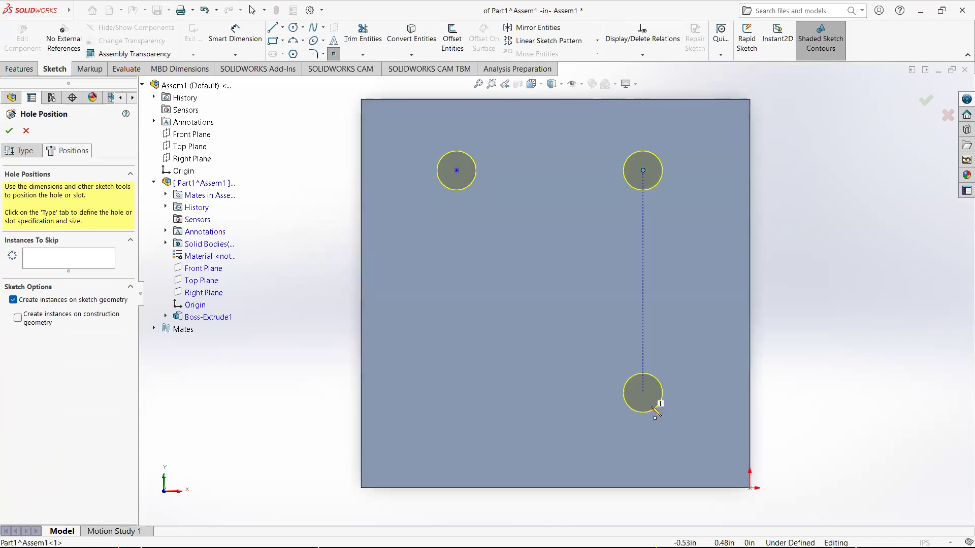
left_click(642, 410)
left_click(449, 409)
key("Escape")
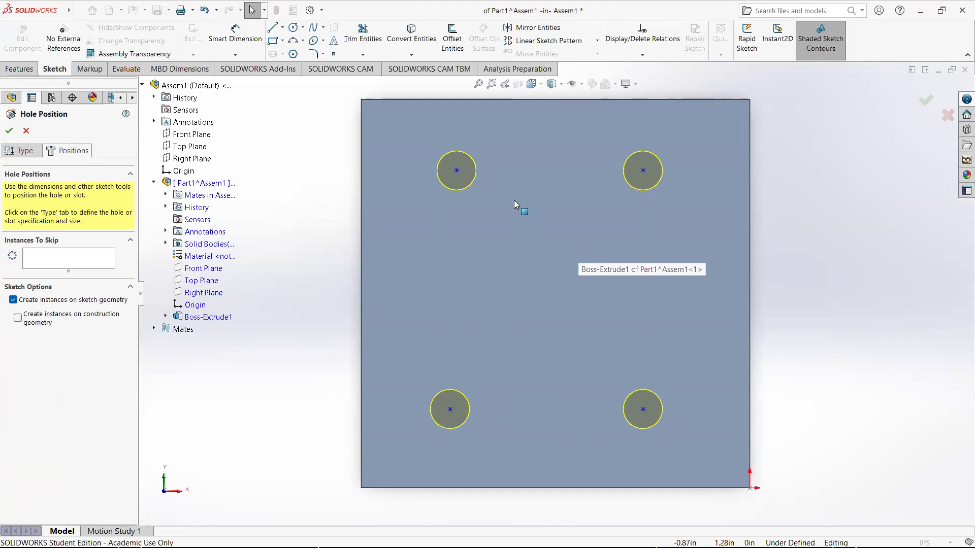
Add a horizontal relation between the two upper hole centres
left_click(458, 170)
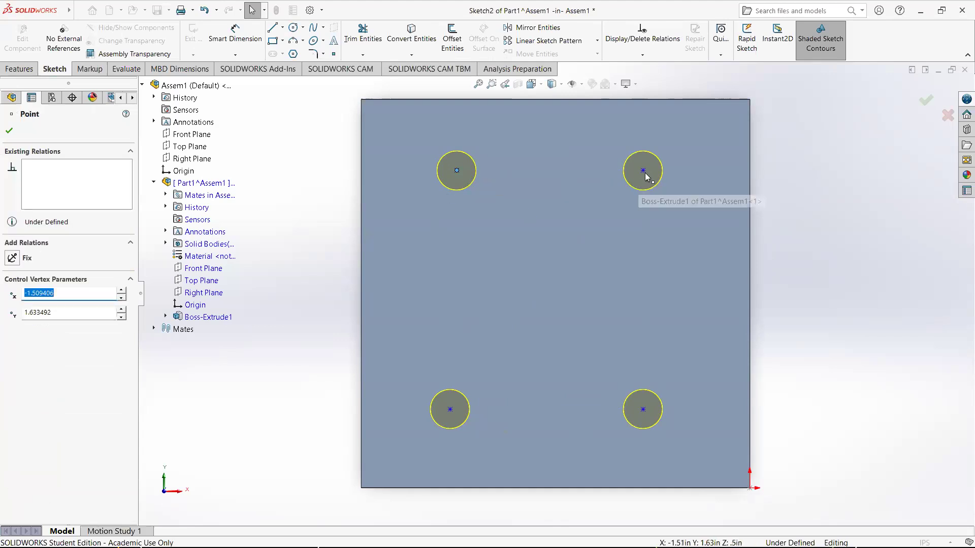
left_click(644, 171, "ctrl")
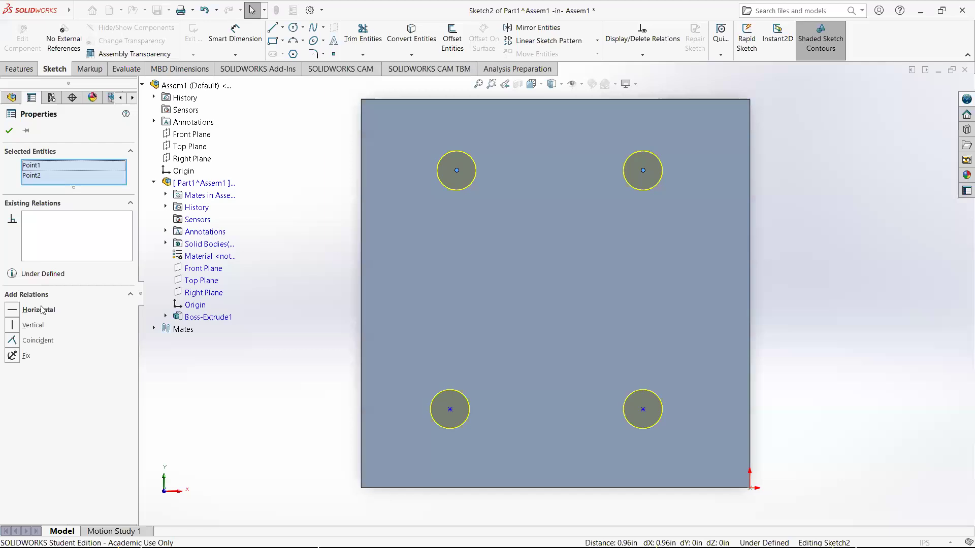
left_click(12, 311)
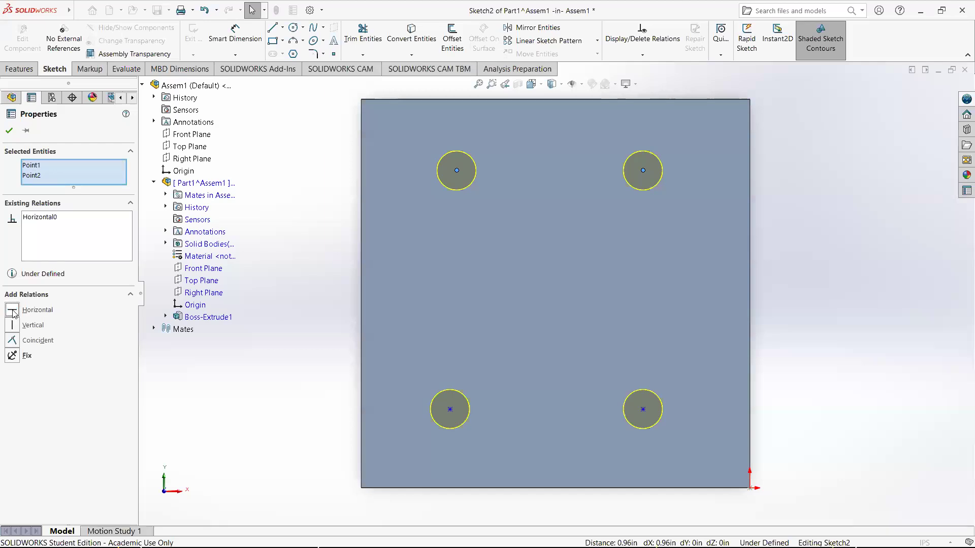
Drag the upper-left, lower-right and upper-right hole centres to adjust their positions
left_click(369, 264)
mouse_move(457, 170)
left_mouse_down()
mouse_move(457, 262)
mouse_move(448, 265)
mouse_move(457, 194)
mouse_move(553, 195)
mouse_move(455, 173)
left_mouse_up()
left_click(816, 262)
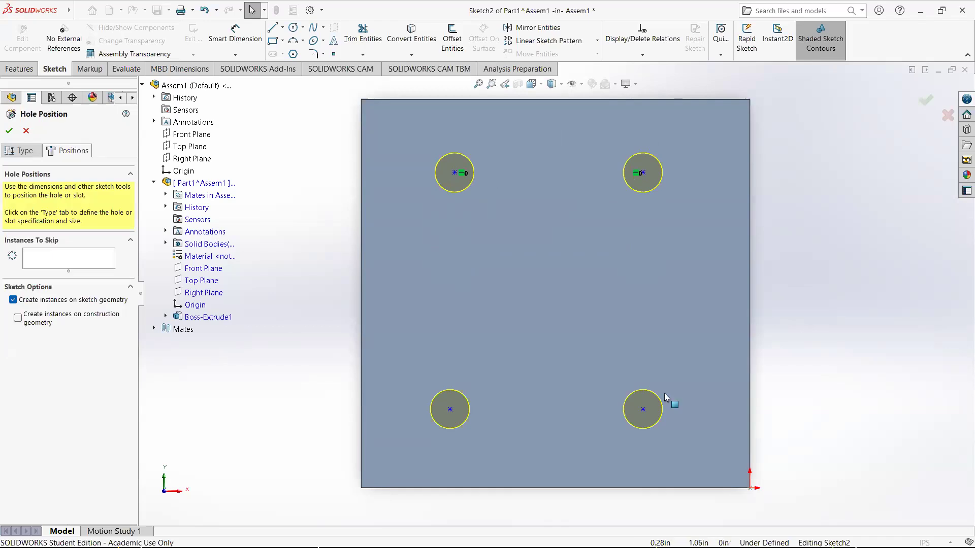
mouse_move(643, 409)
left_mouse_down()
mouse_move(646, 357)
mouse_move(604, 355)
mouse_move(592, 335)
left_mouse_up()
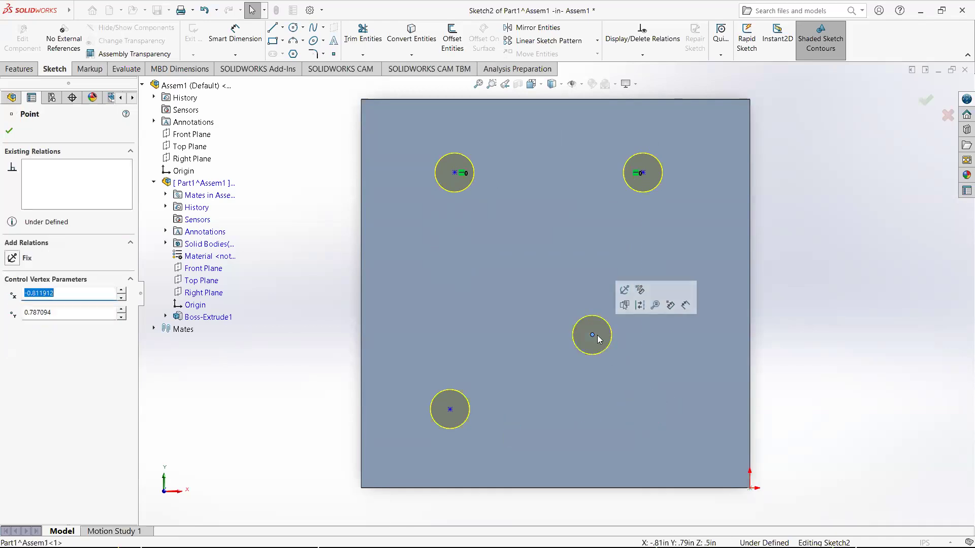
left_click_drag(638, 383, 642, 384)
left_click(643, 172)
left_click_drag(636, 254, 643, 167)
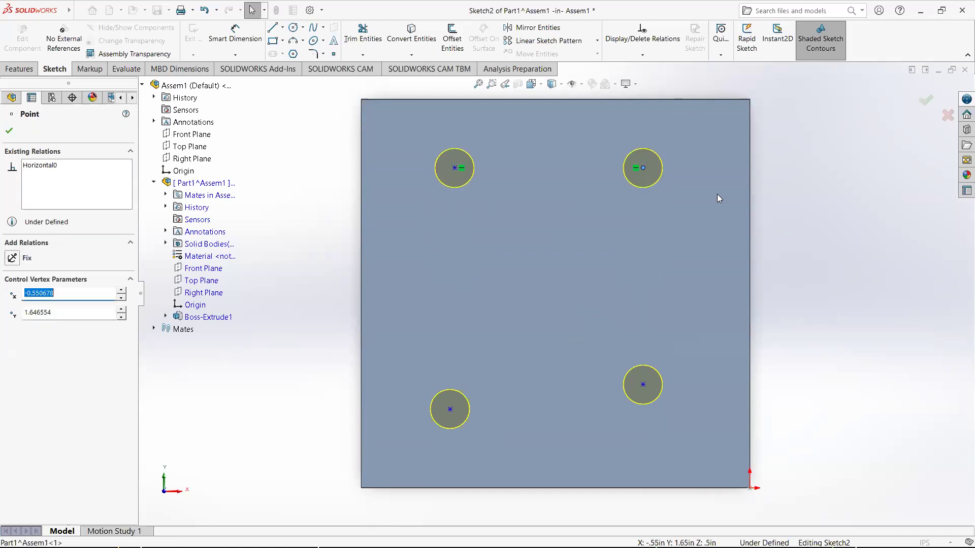
left_click(801, 250)
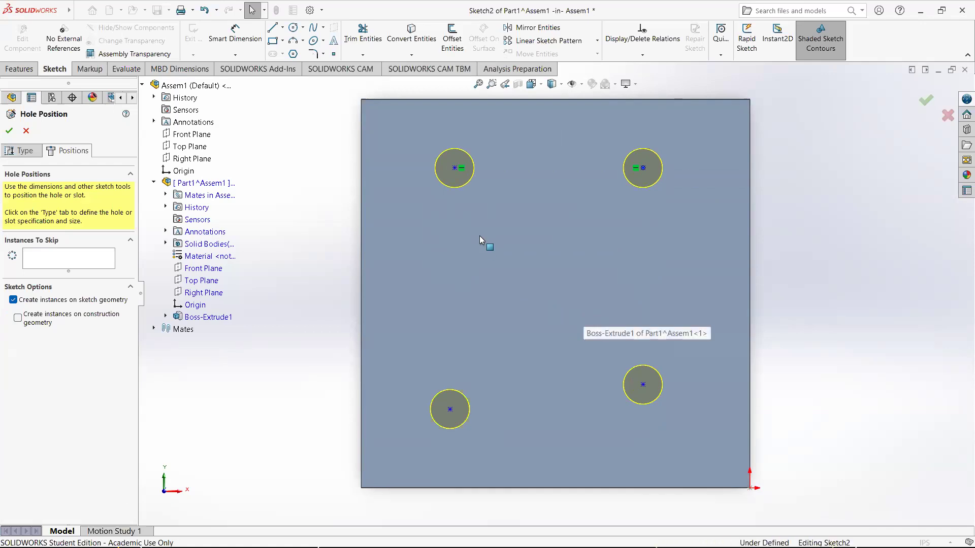
Add a vertical relation between the upper-left and lower-left hole centres
left_click(455, 168)
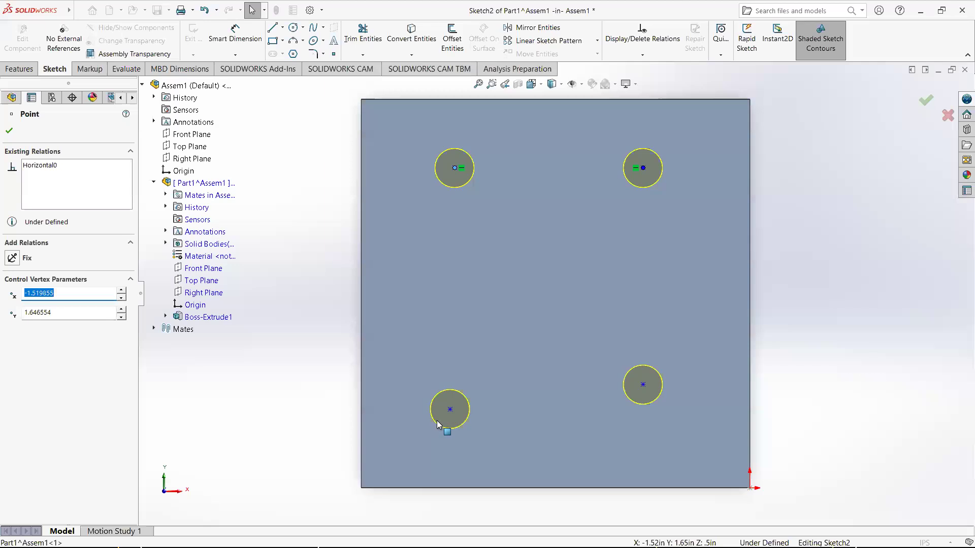
left_click(449, 410, "ctrl")
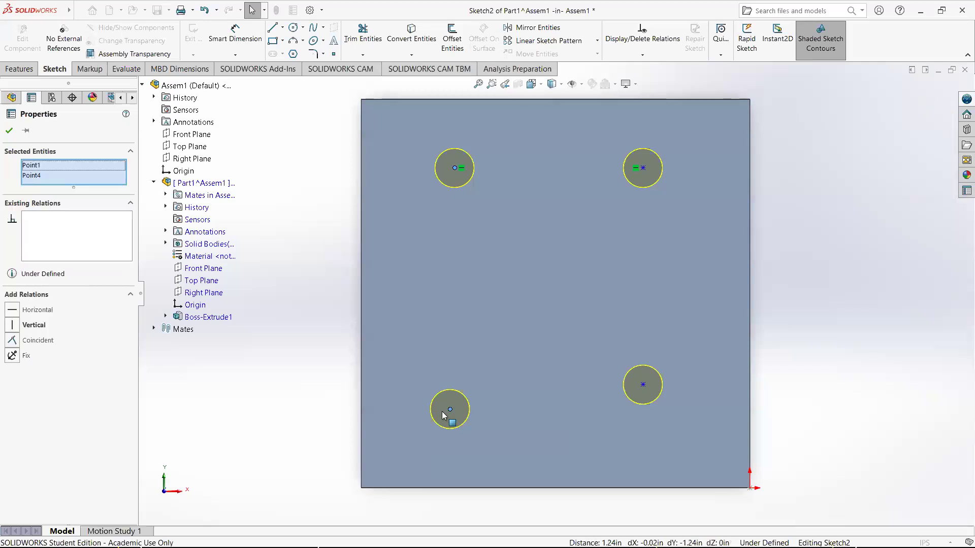
left_click(19, 327)
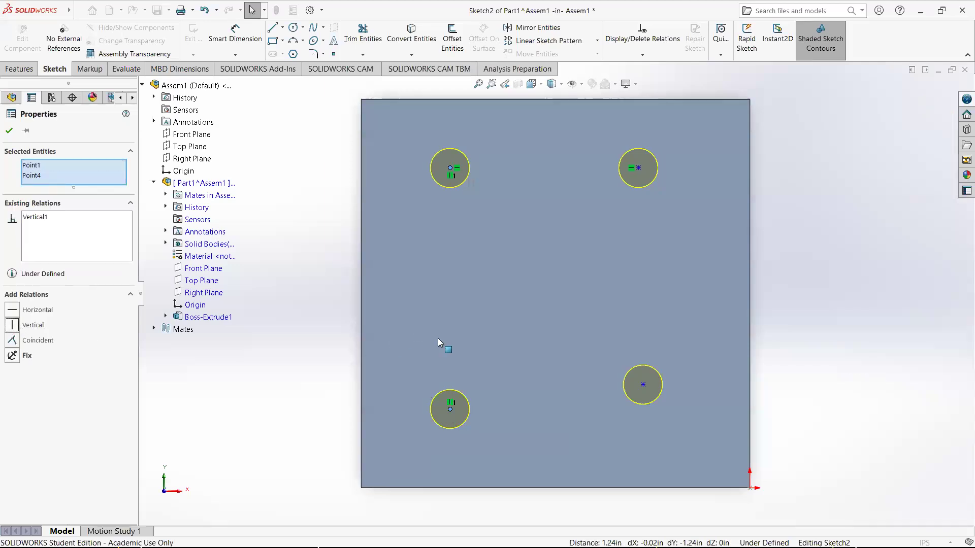
left_click(775, 400)
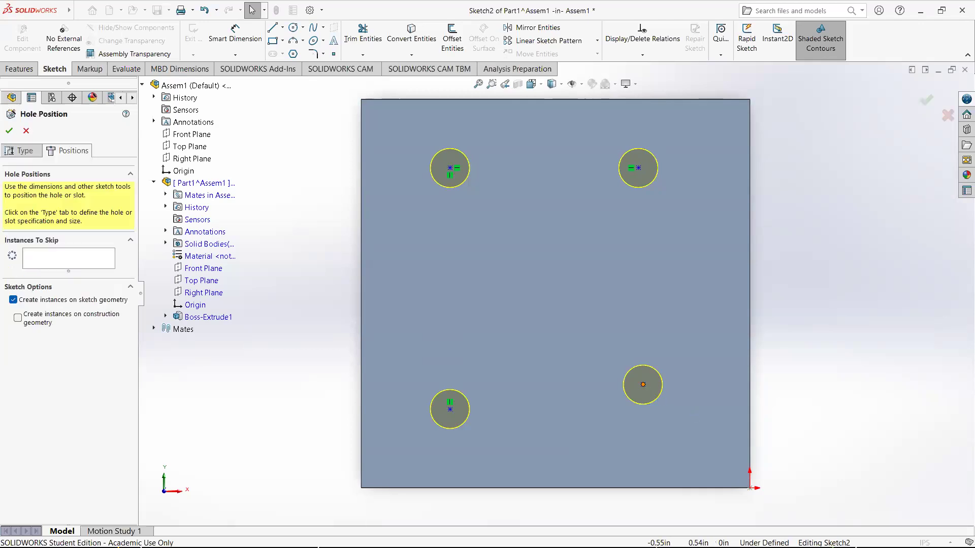
Add a horizontal relation between the two lower hole centres
left_click(651, 389)
left_click(451, 409, "ctrl")
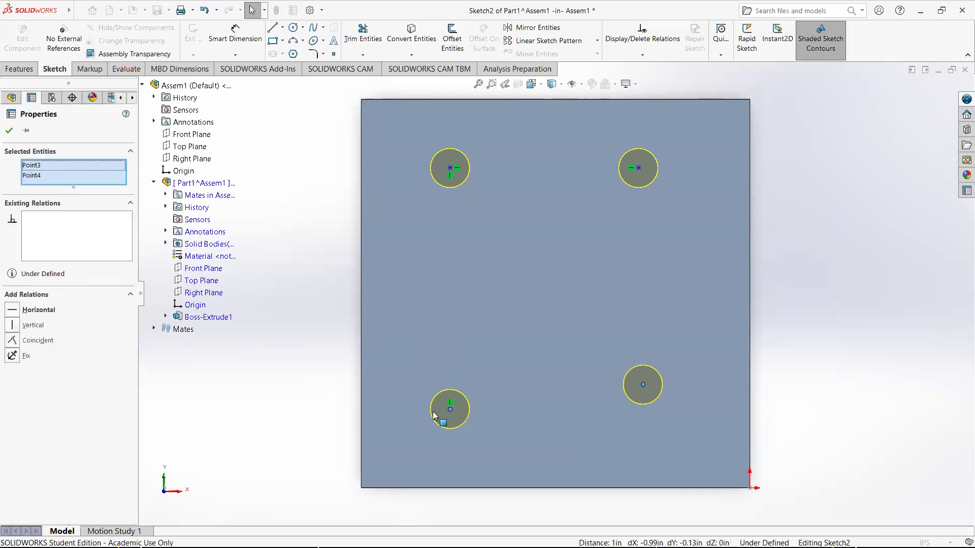
left_click(19, 311)
left_click(860, 394)
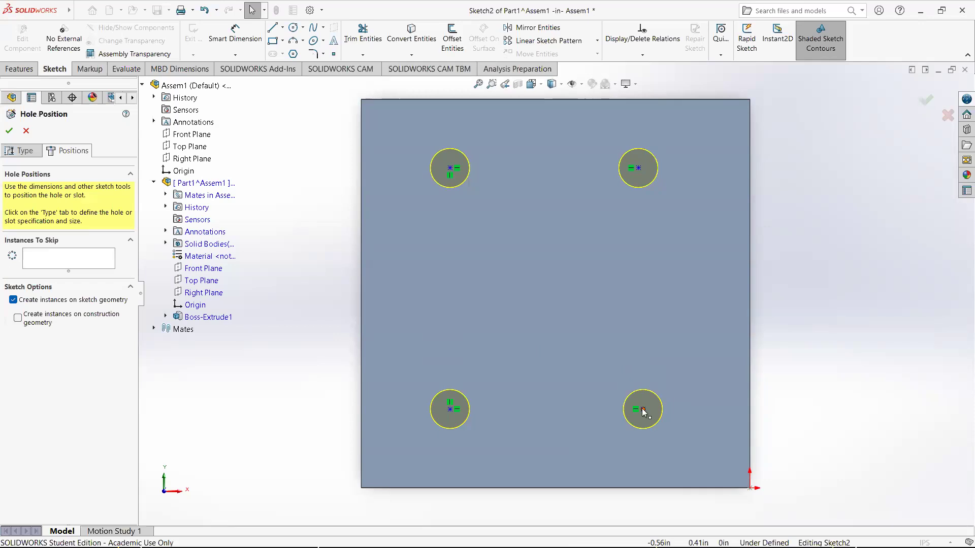
Add a vertical relation between the upper-right and lower-right hole centres
left_click(638, 168)
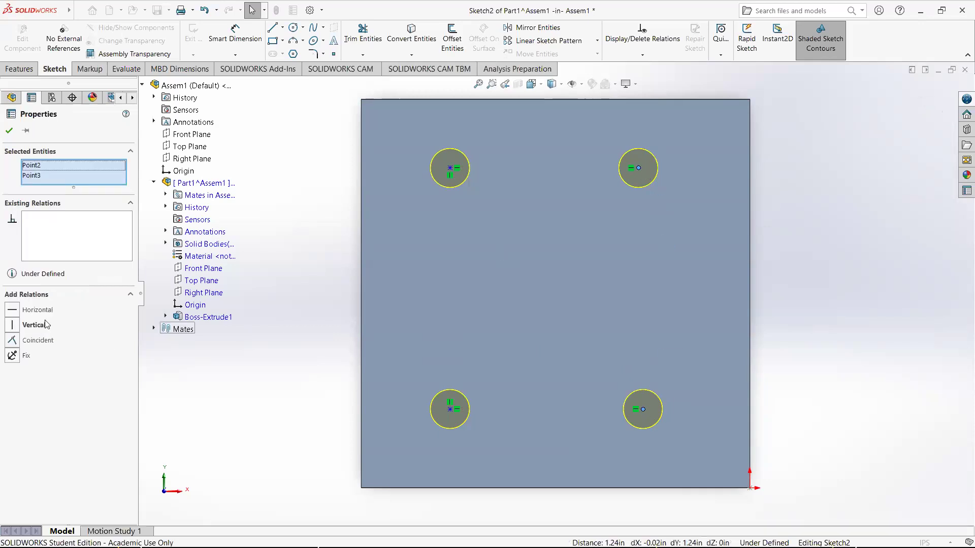
left_click(11, 325)
left_click(816, 363)
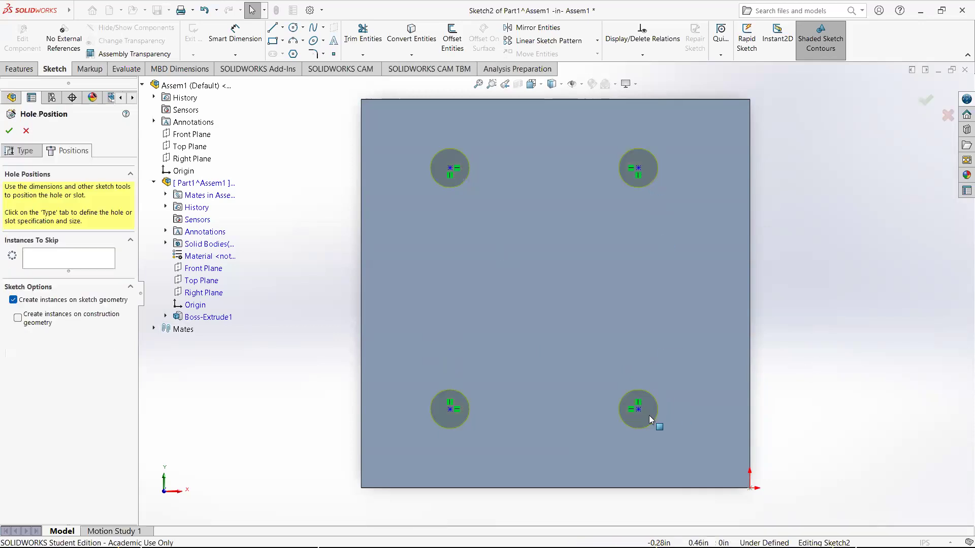
Drag the lower-right hole centre to spread the hole pattern across the block
left_click_drag(641, 409, 665, 419)
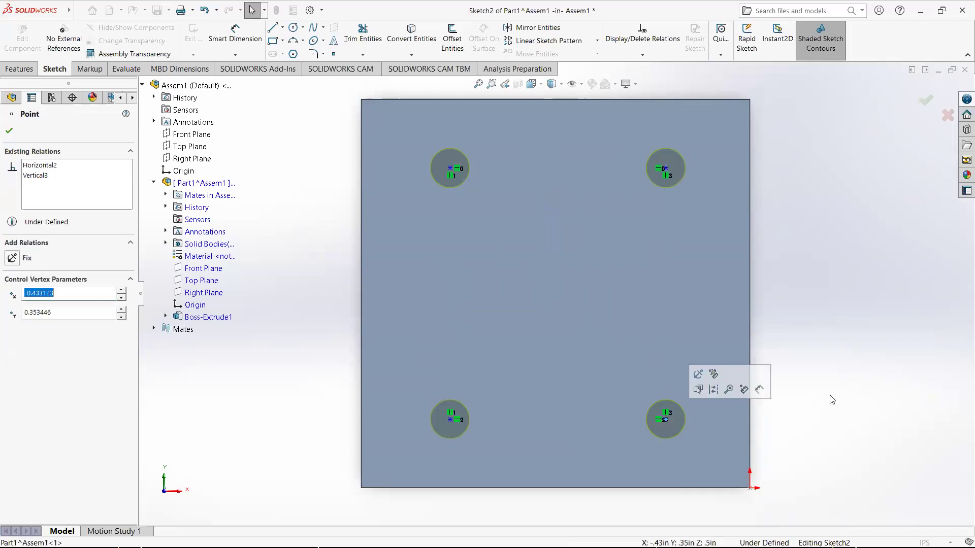
left_click(827, 387)
left_click_drag(667, 422, 675, 395)
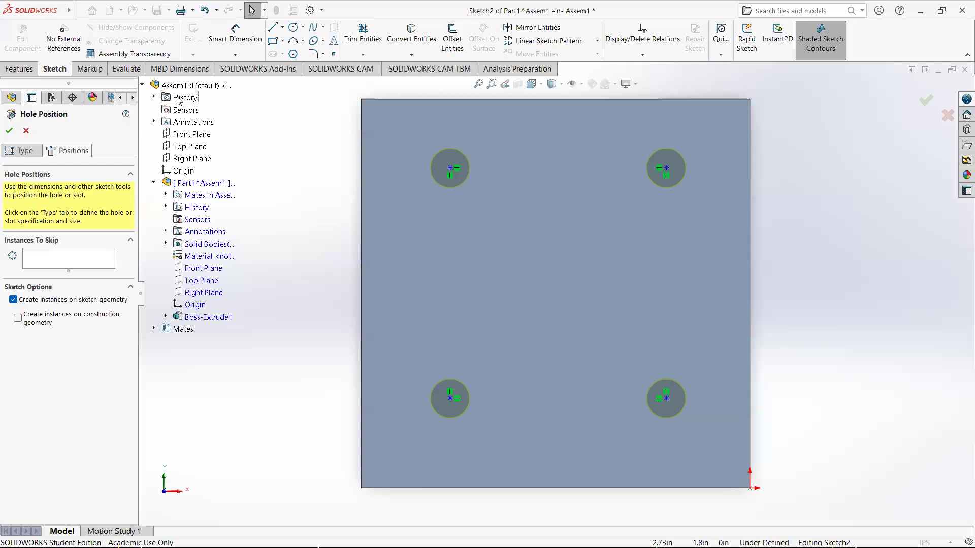
Dimension the horizontal distance between the two upper hole centres as 1.25 in
left_click(235, 34)
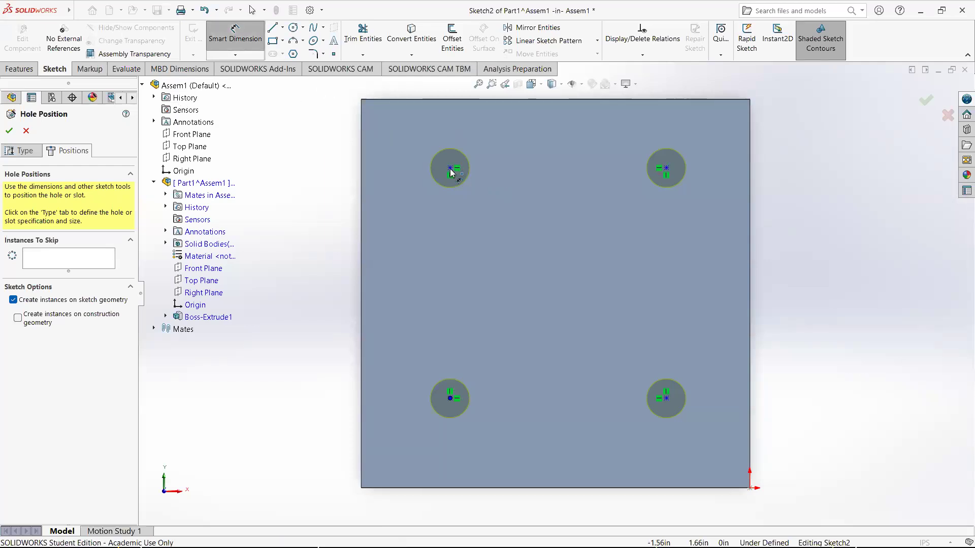
left_click(450, 168)
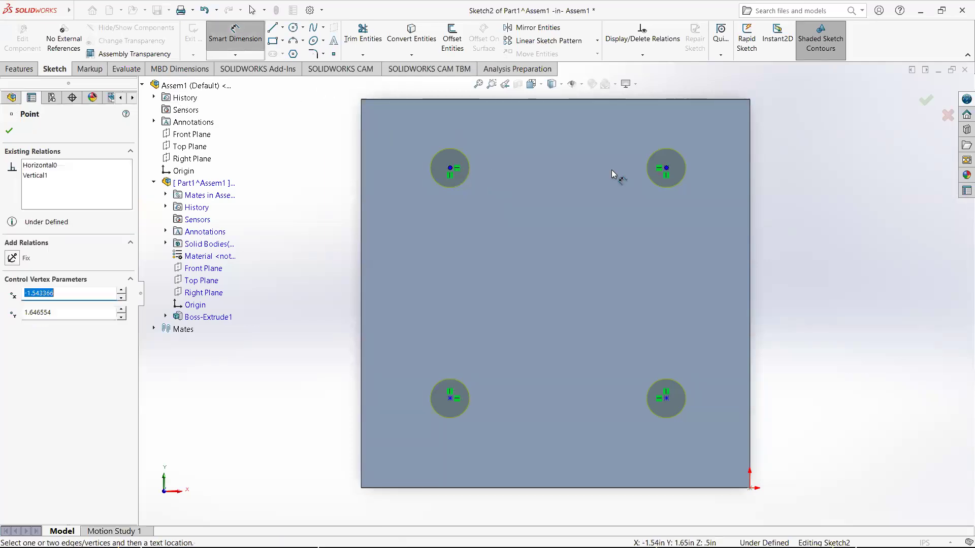
left_click(667, 169)
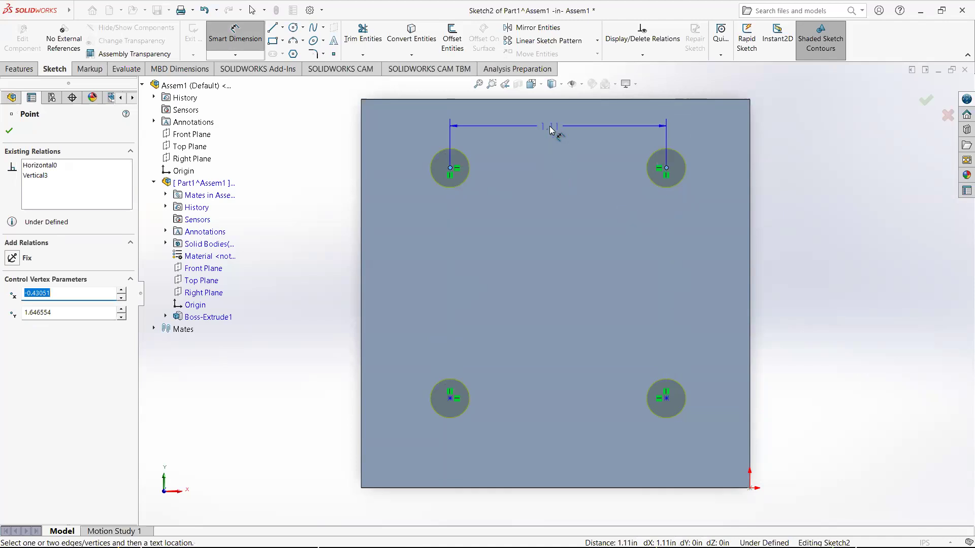
left_click(550, 130)
type("1.25")
key("Return")
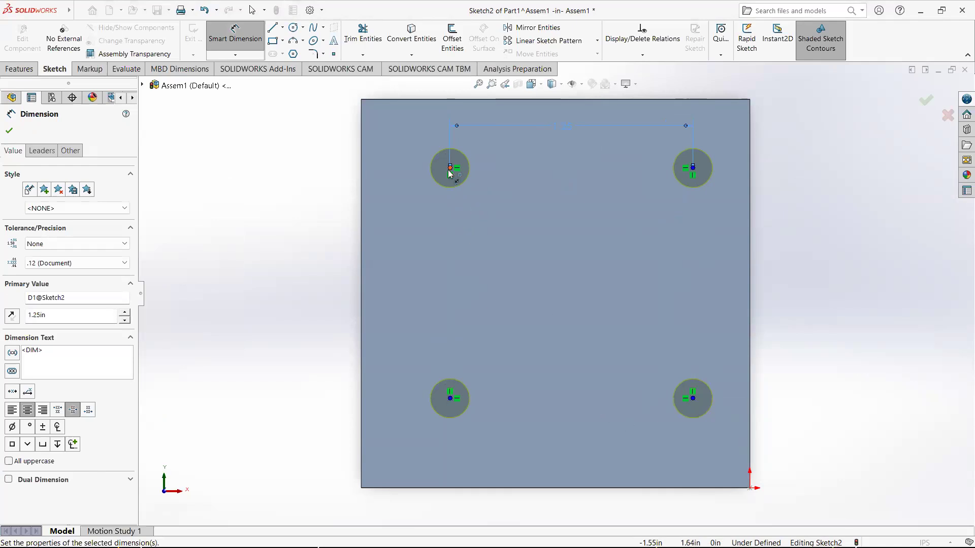
Dimension the vertical distance between the upper-left and lower-left hole centres as 1.25 in
left_click(450, 168)
left_click(450, 398)
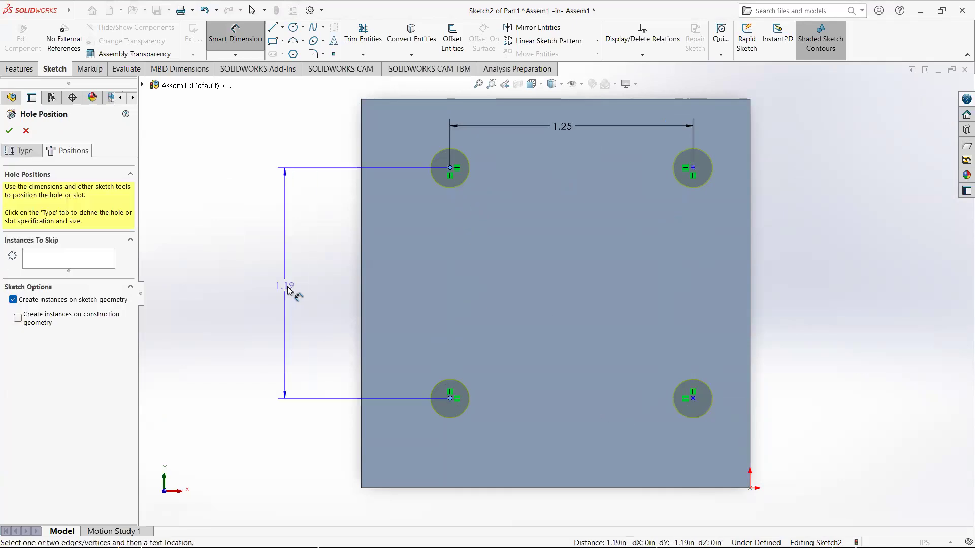
left_click(288, 286)
type("1.25")
key("Return")
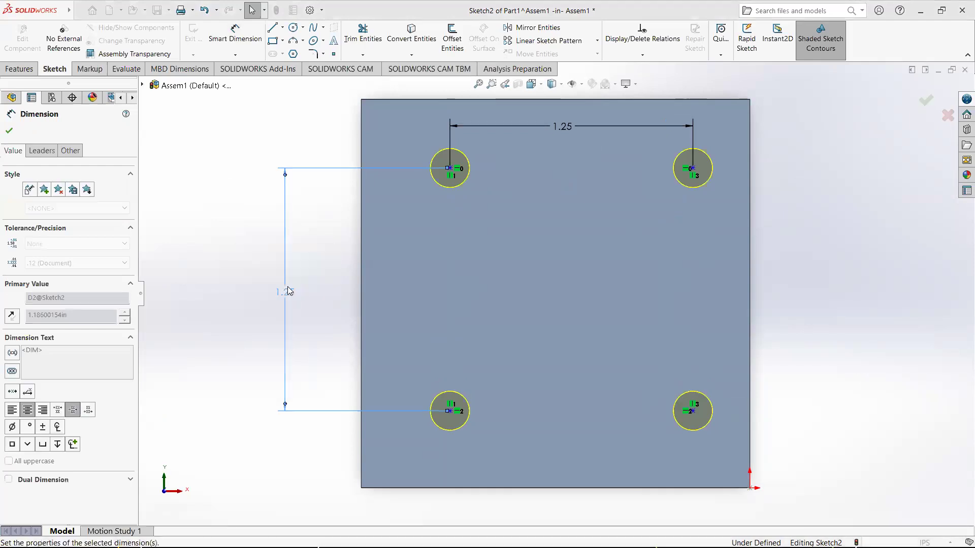
Dimension the upper-left hole centre from the block's left edge and set it to 0.375 in
left_click(450, 168)
left_click(361, 147)
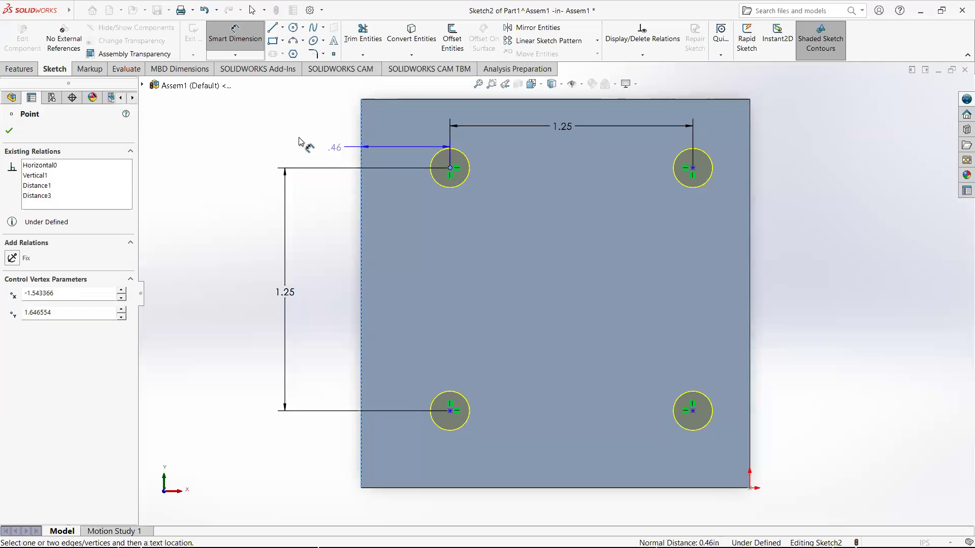
left_click(287, 136)
type("0.25")
key("Return")
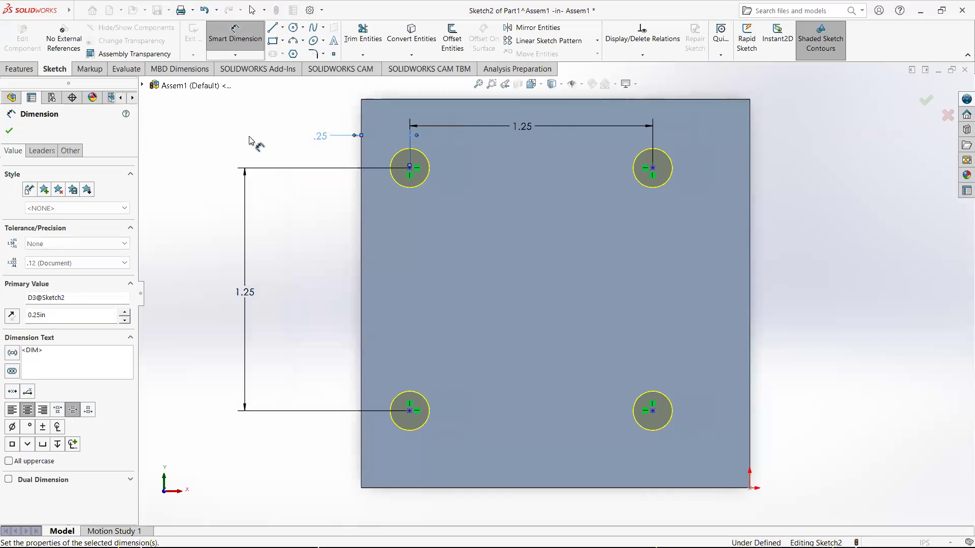
double_click(319, 137)
type("0.375")
key("Return")
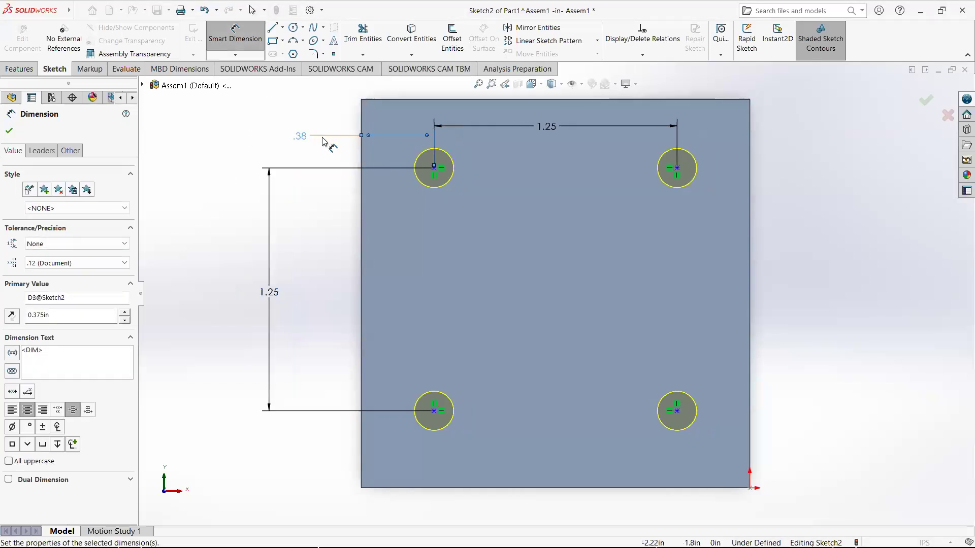
Dimension the upper-left hole centre from the block's top edge as 0.375 in
left_click(435, 168)
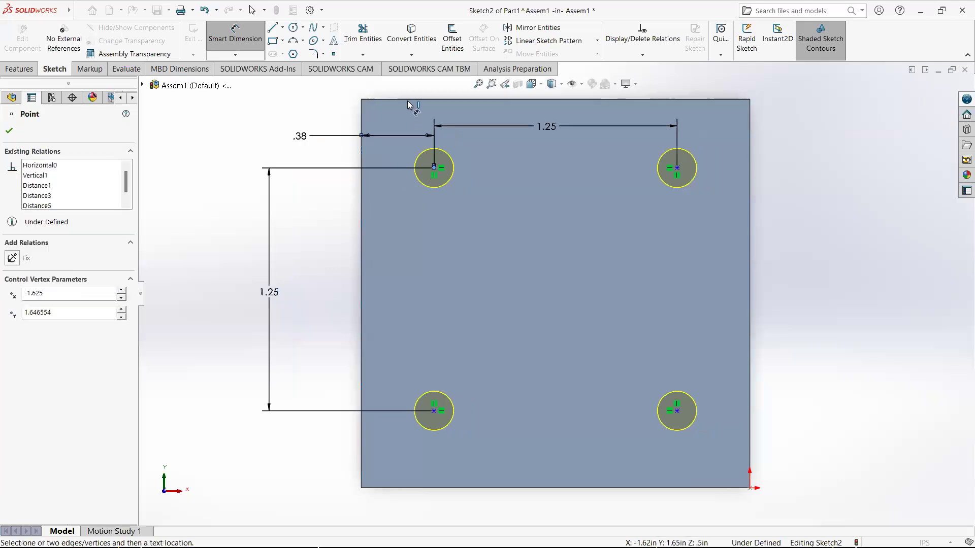
left_click(405, 102)
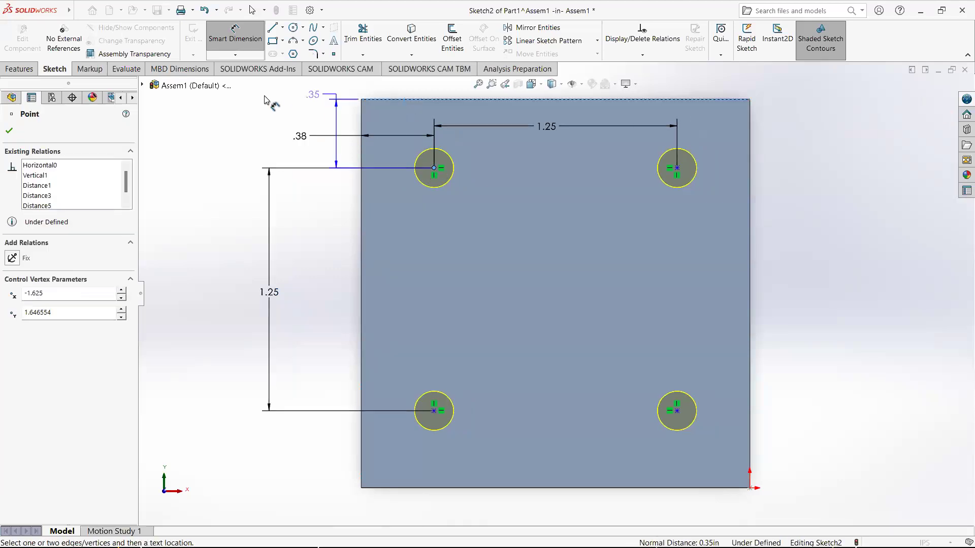
left_click(262, 126)
type("0.375")
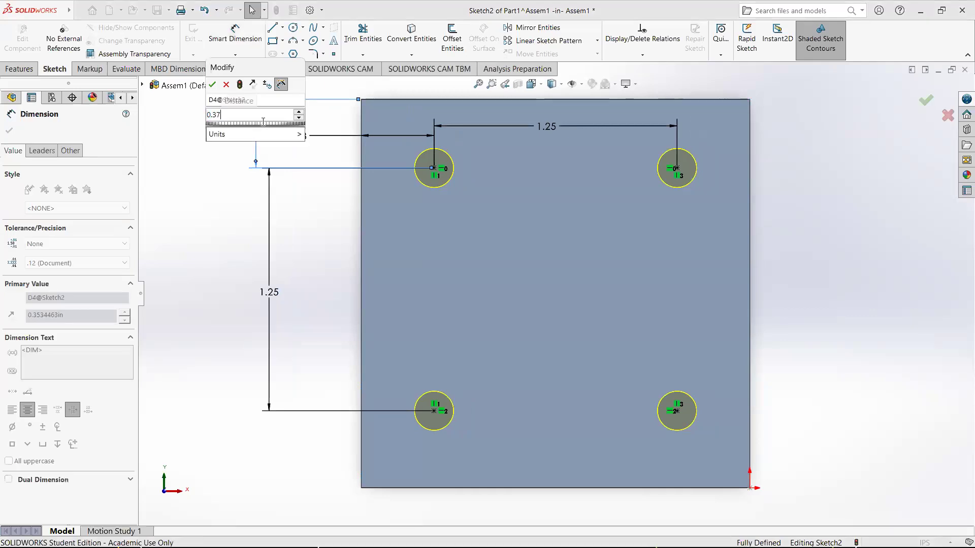
key("Return")
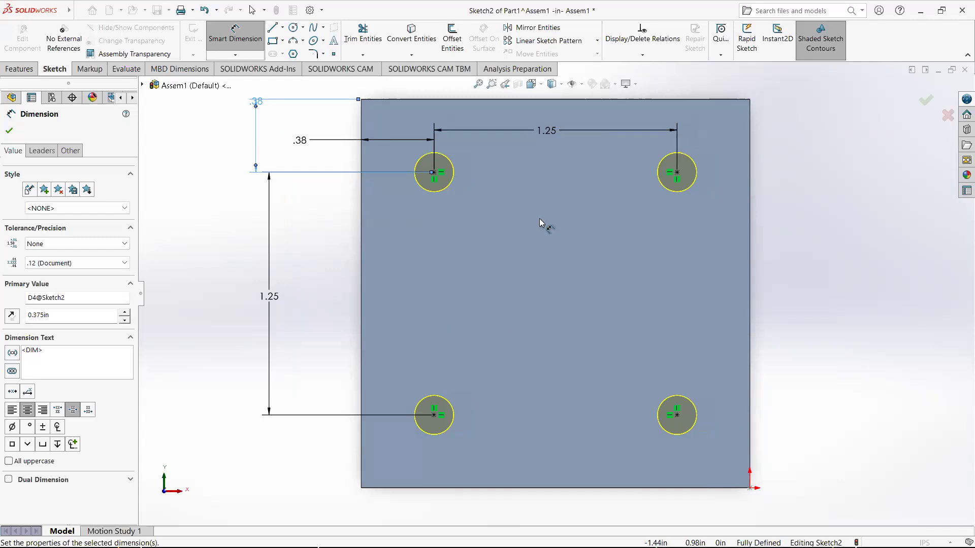
Confirm the tapped hole feature and exit editing the block part
left_click(926, 102)
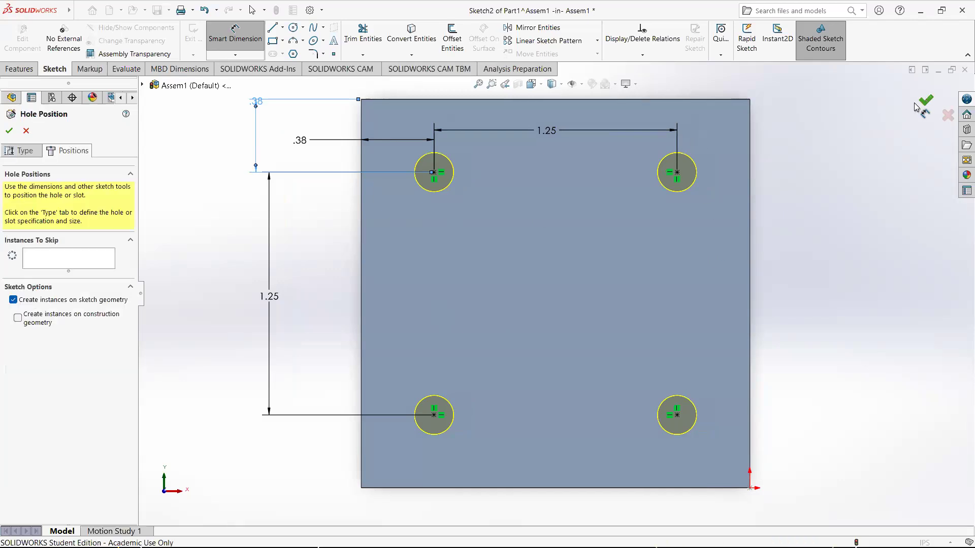
left_click(926, 102)
left_click(936, 107)
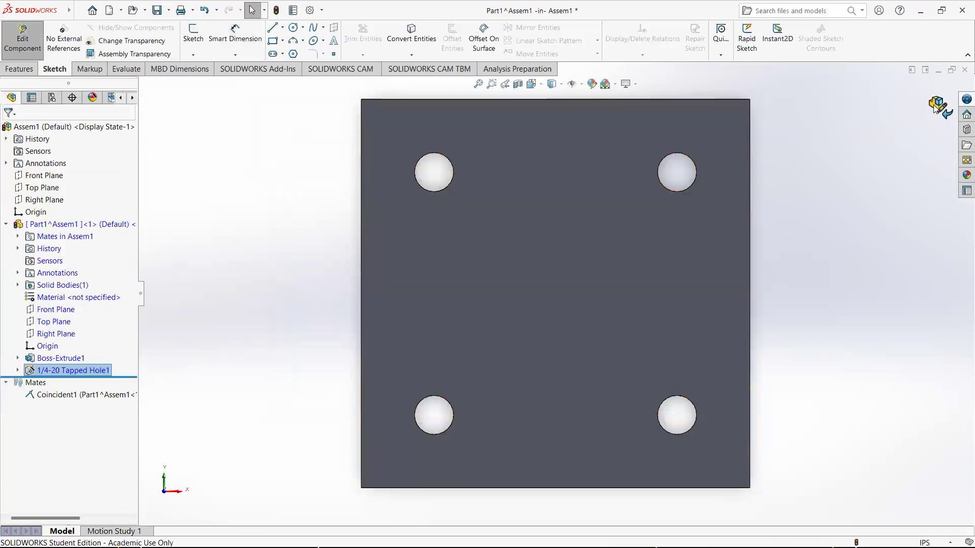
Insert a new part into the assembly
middle_click_drag(761, 304, 716, 236)
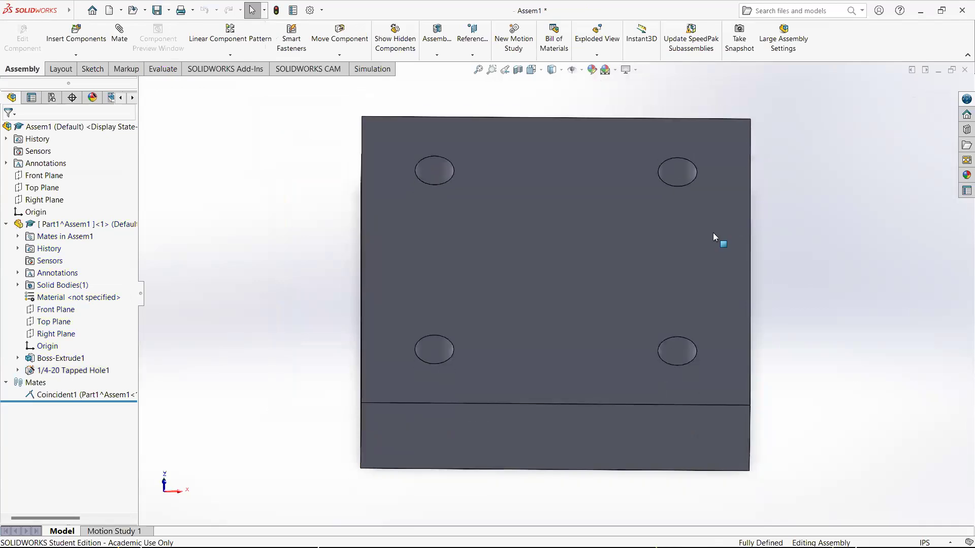
scroll(632, 346, "up", 3)
scroll(608, 297, "down", 2)
middle_click_drag(608, 291, 574, 300)
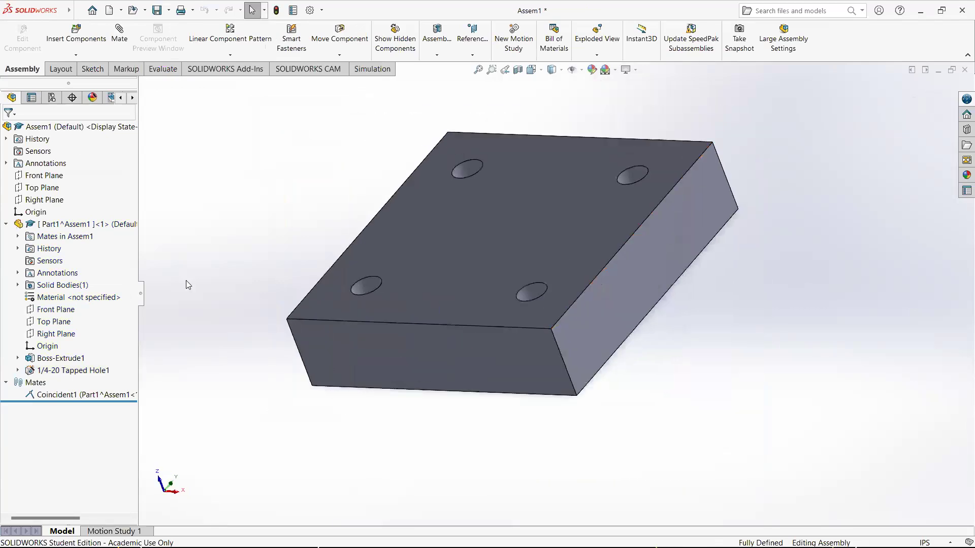
middle_click_drag(402, 244, 461, 243)
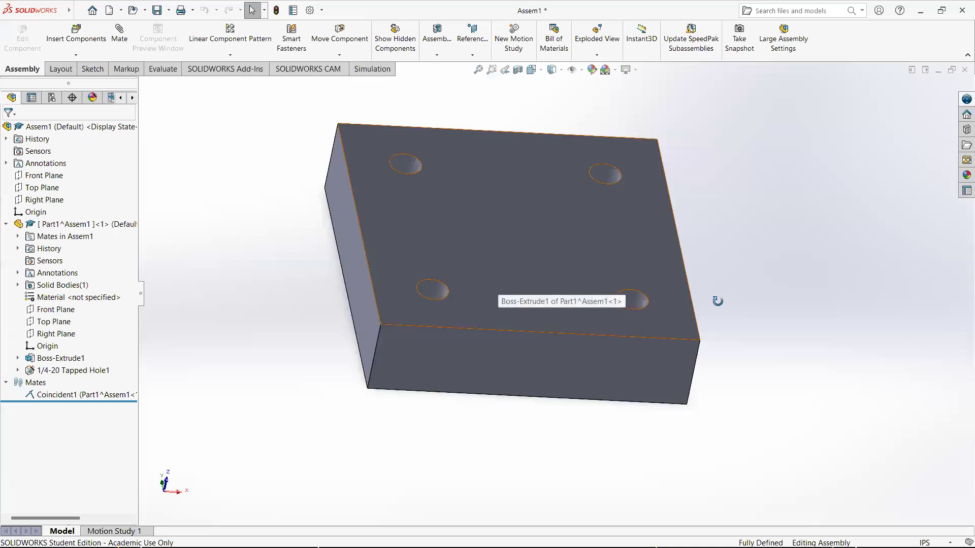
middle_click_drag(716, 300, 694, 298)
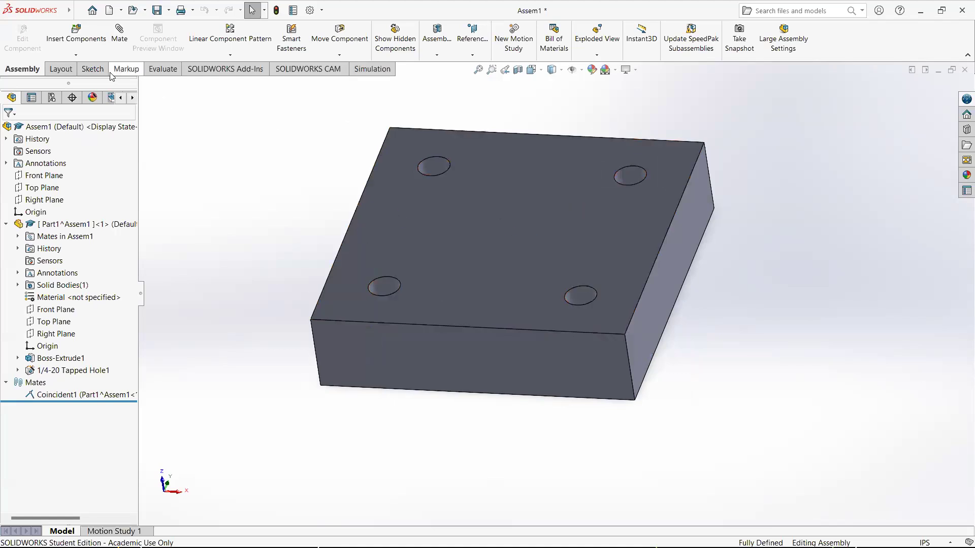
left_click(79, 57)
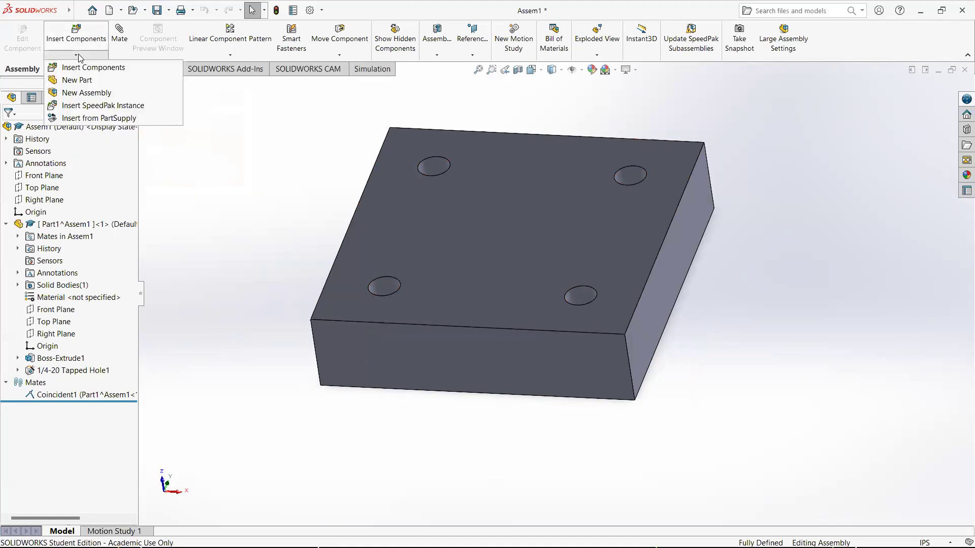
left_click(75, 82)
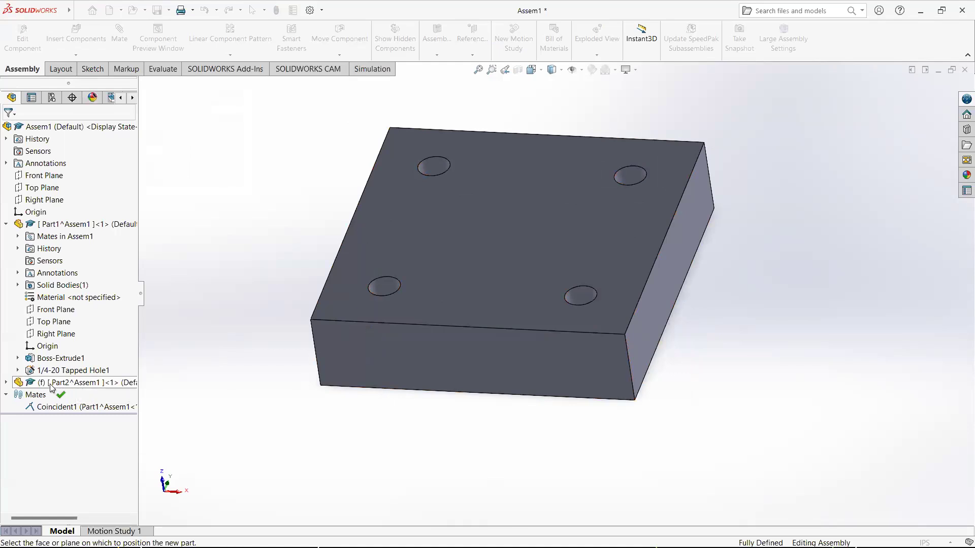
key("ctrl")
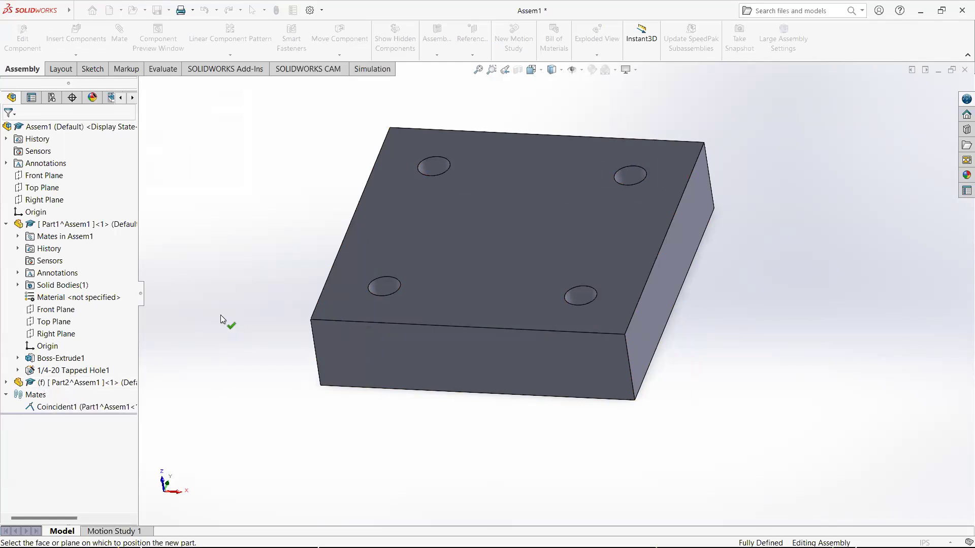
left_click(239, 302)
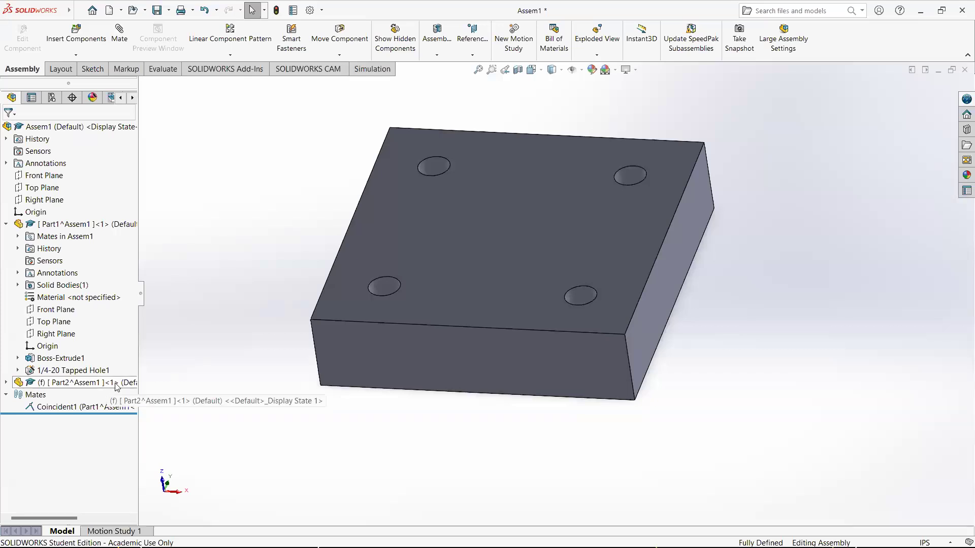
Start editing the new part in the context of the assembly
left_click(95, 385)
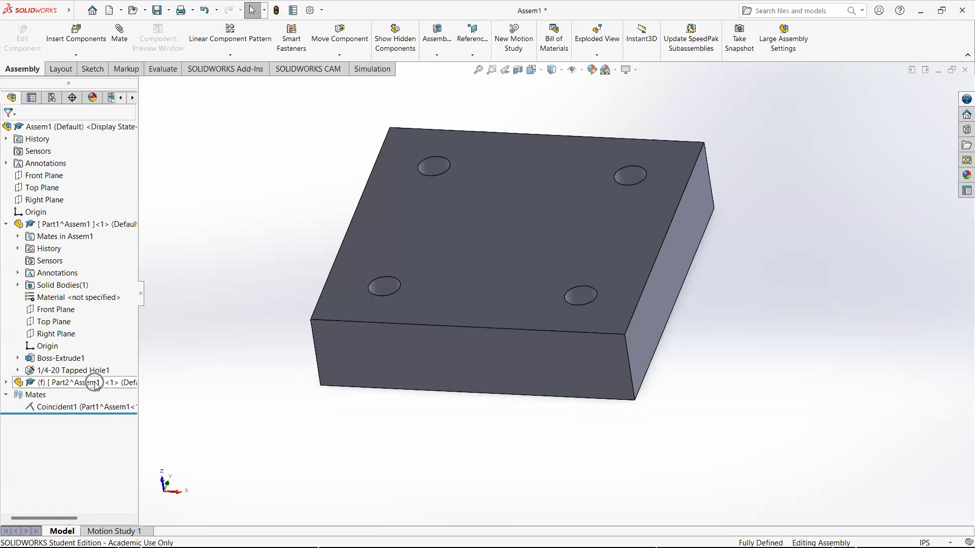
right_click(97, 386)
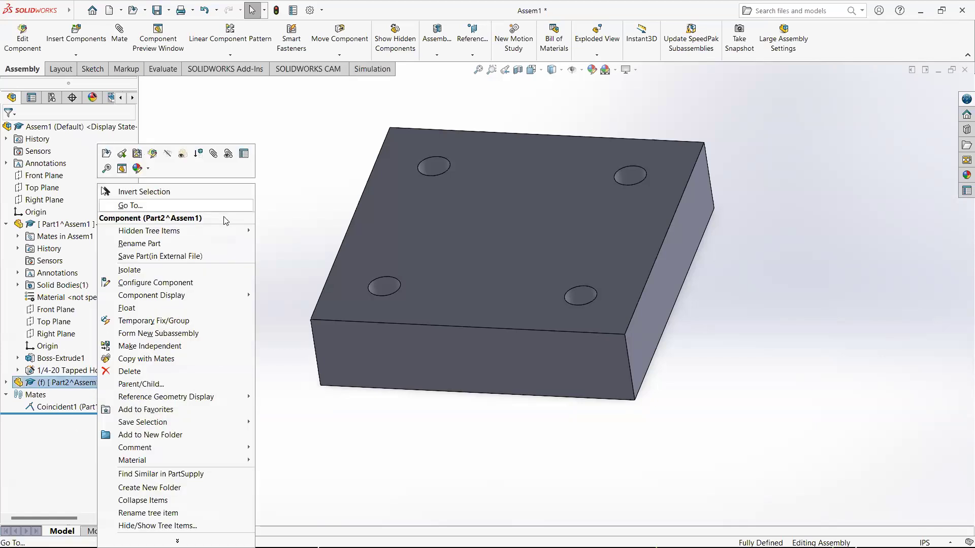
left_click(152, 155)
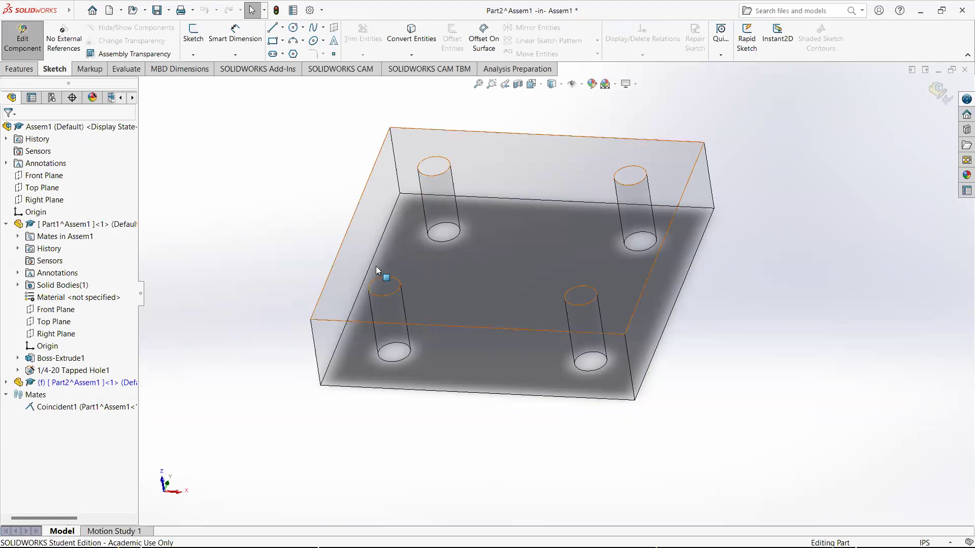
Start a new sketch for the new part on the block's top face
left_click(372, 225)
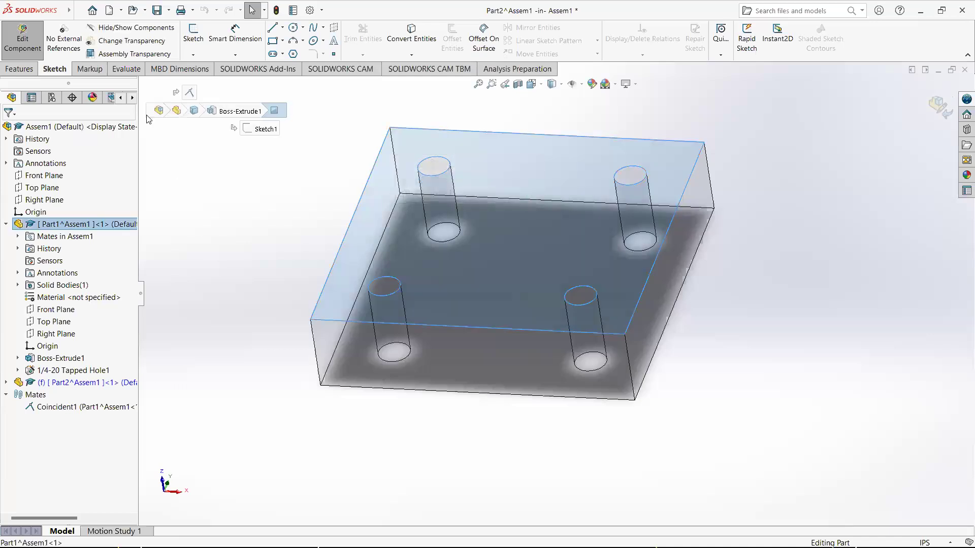
left_click(20, 44)
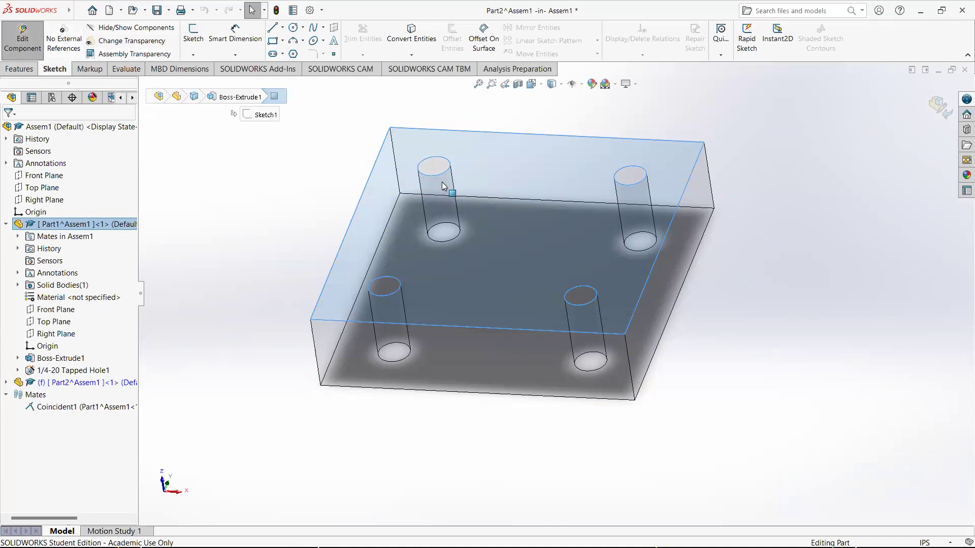
left_click(198, 44)
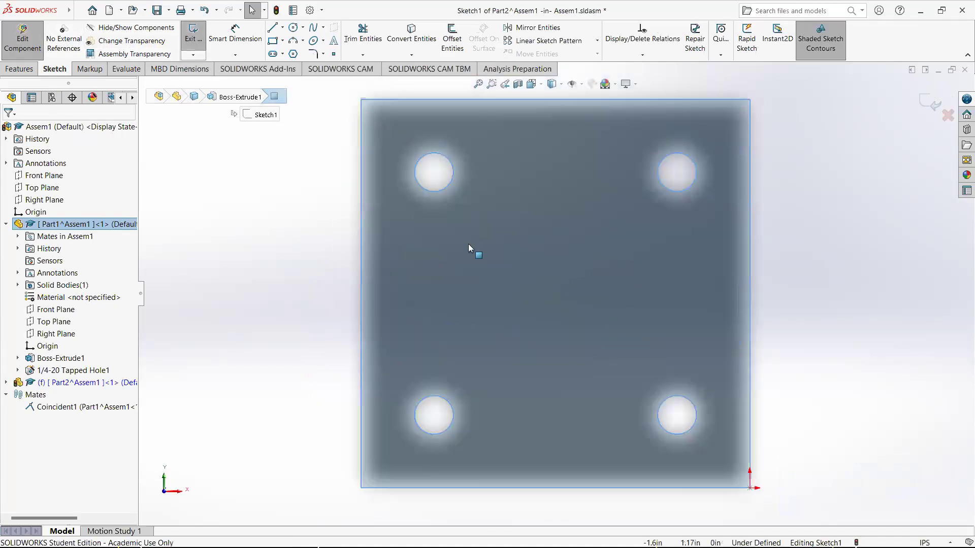
Sketch a corner rectangle over the block's top face outline and exit the sketch
left_click(273, 44)
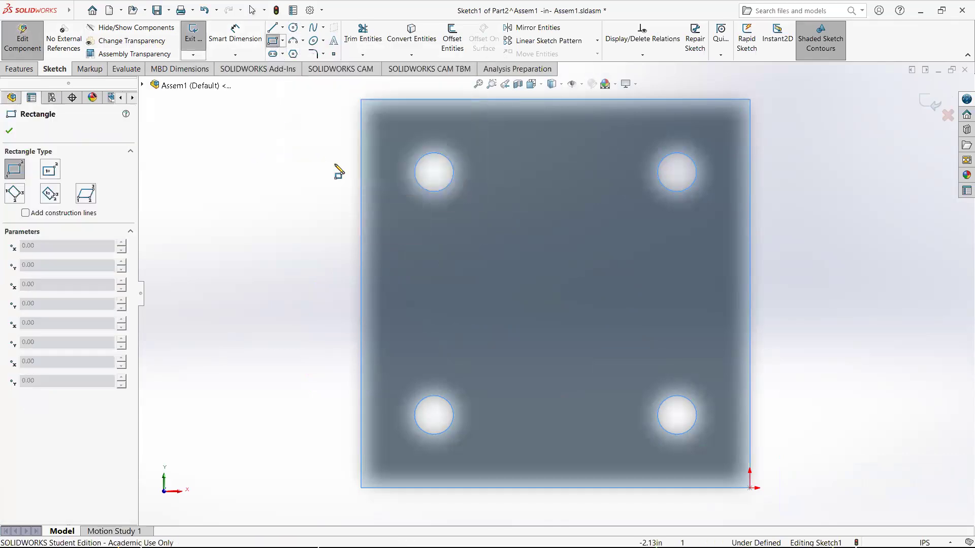
left_click(362, 99)
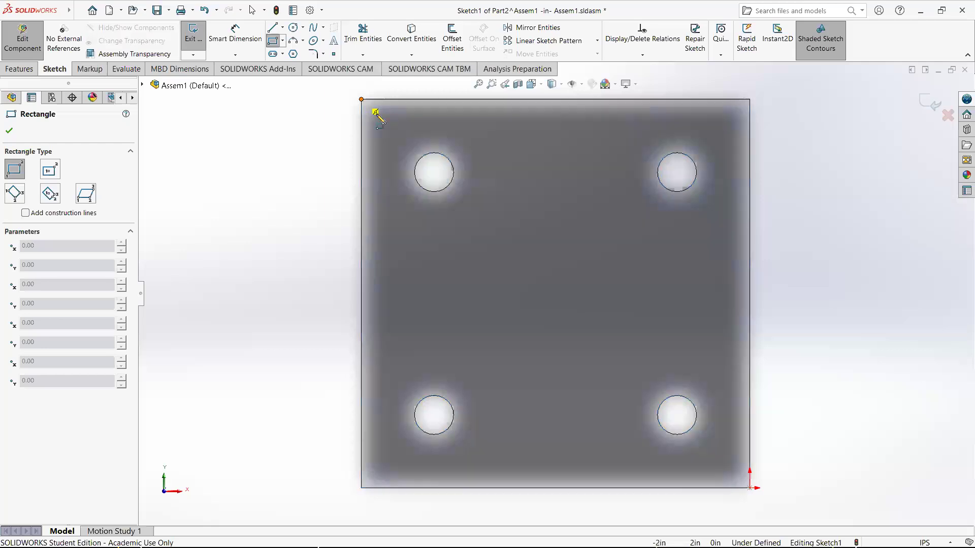
left_click(750, 488)
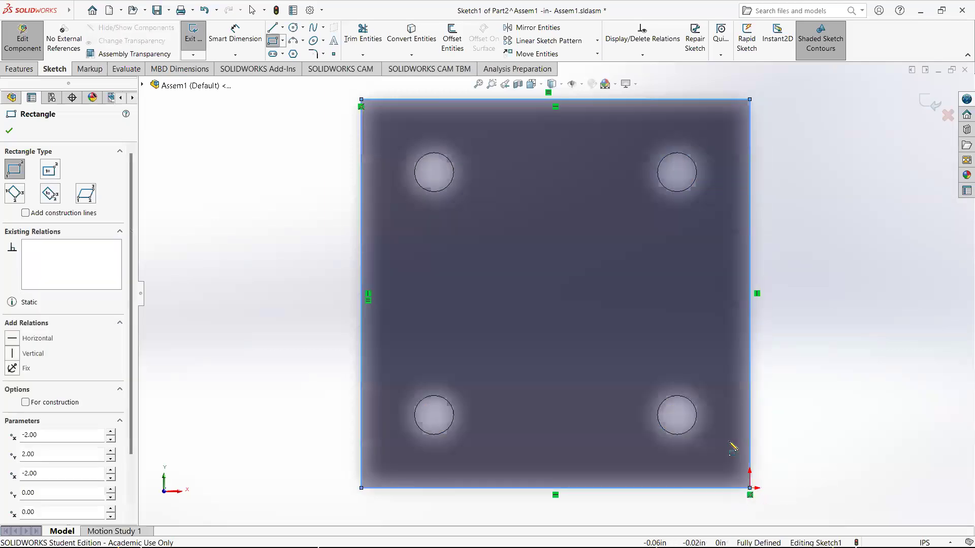
key("Escape")
middle_click_drag(322, 247, 333, 166)
scroll(597, 264, "up", 2)
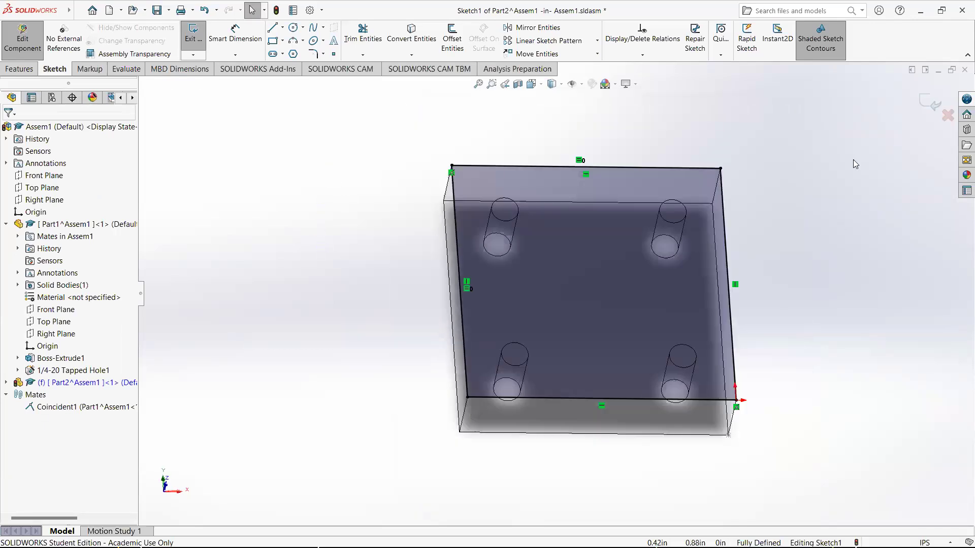
left_click(932, 105)
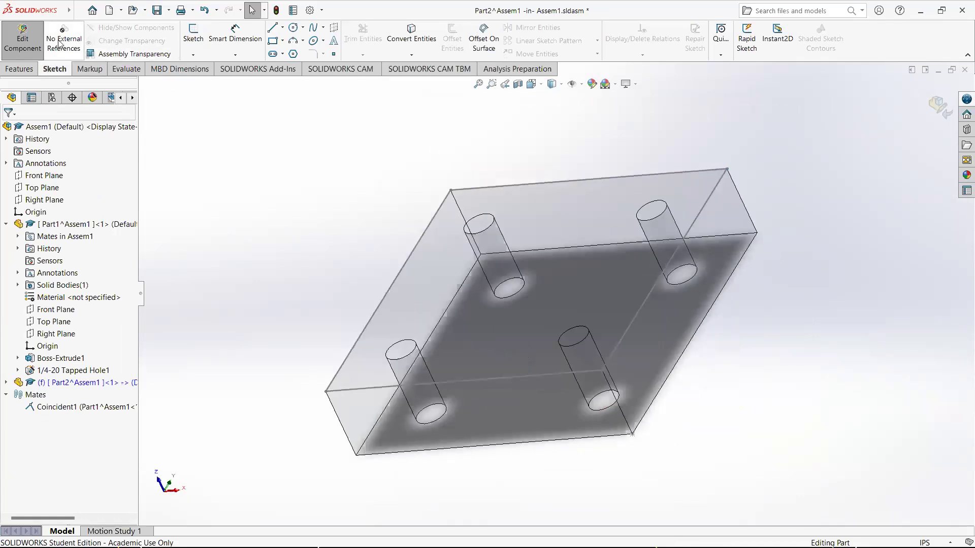
Extrude the new part's rectangle sketch 0.50 in upward from the block's top face
middle_click_drag(542, 225, 593, 174)
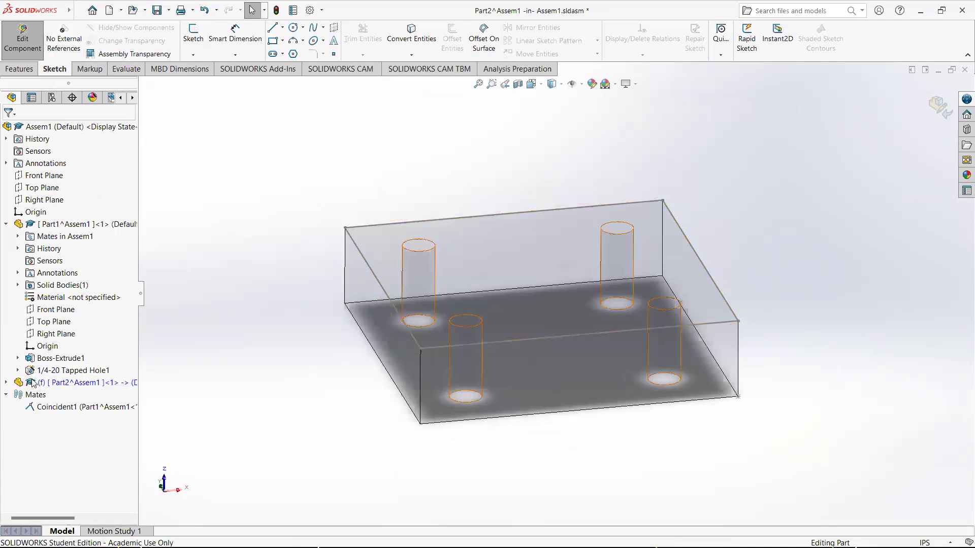
left_click(6, 382)
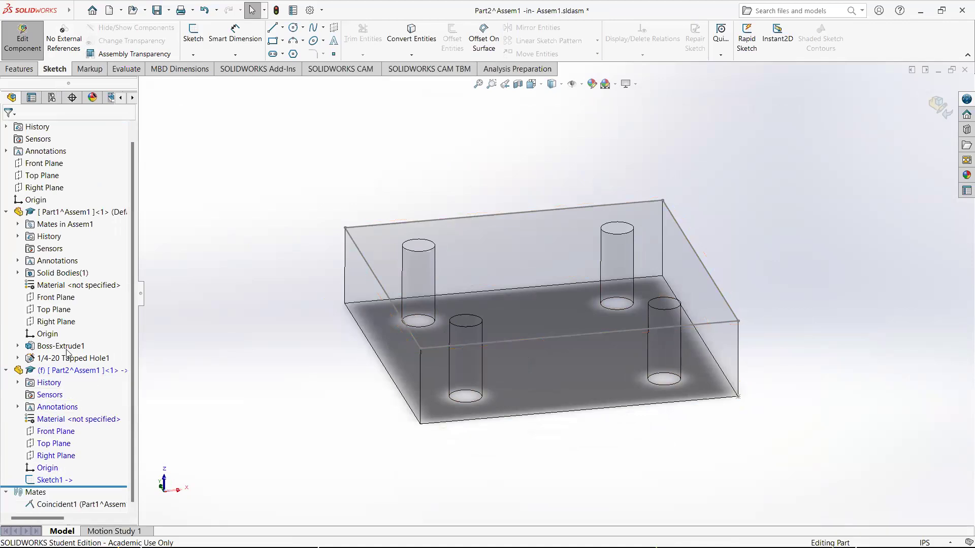
left_click(50, 482)
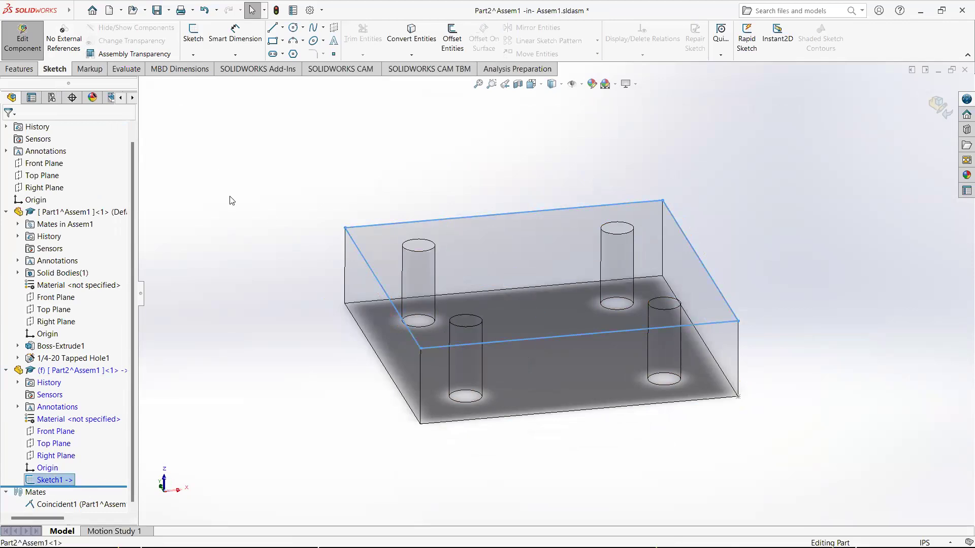
left_click(19, 69)
left_click(198, 38)
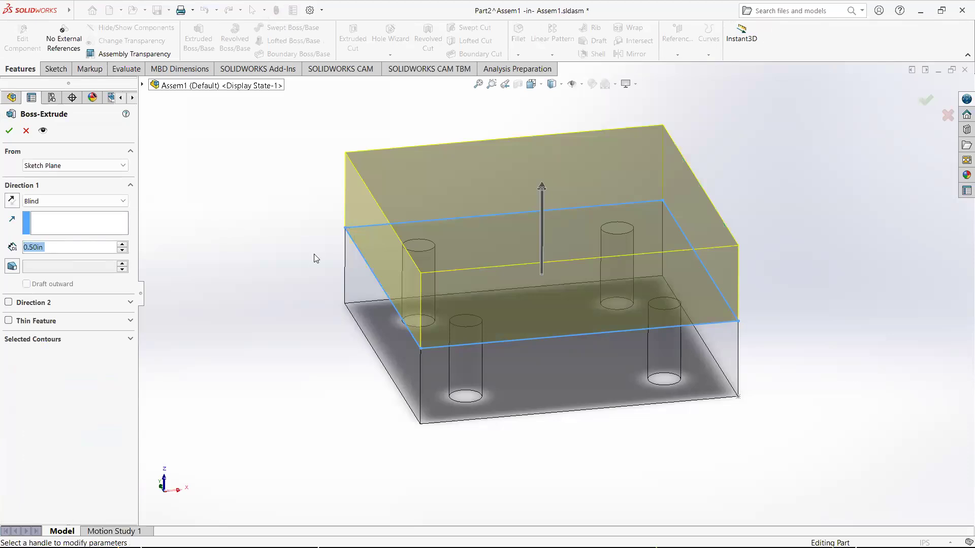
middle_click_drag(331, 252, 311, 240)
scroll(292, 232, "down", 1)
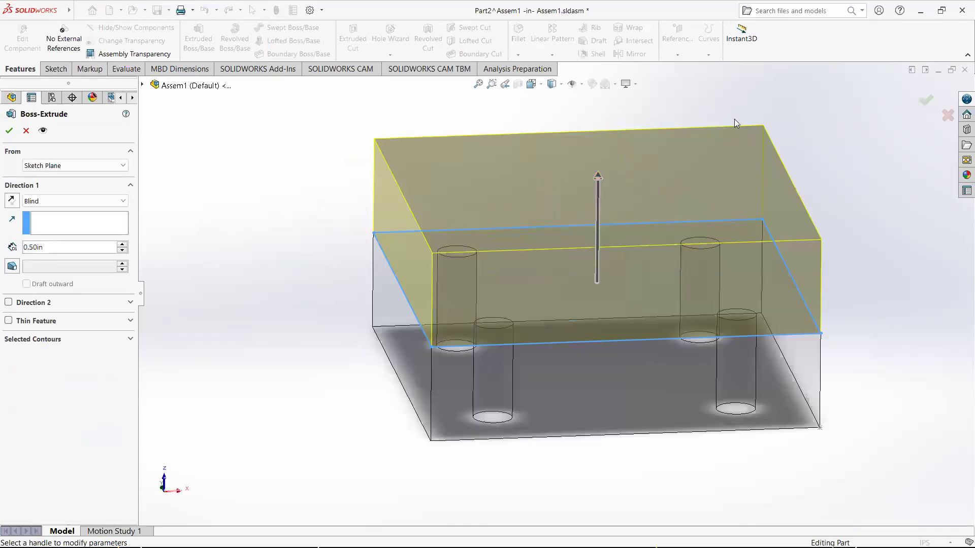
left_click(340, 288)
middle_click_drag(321, 274, 485, 258)
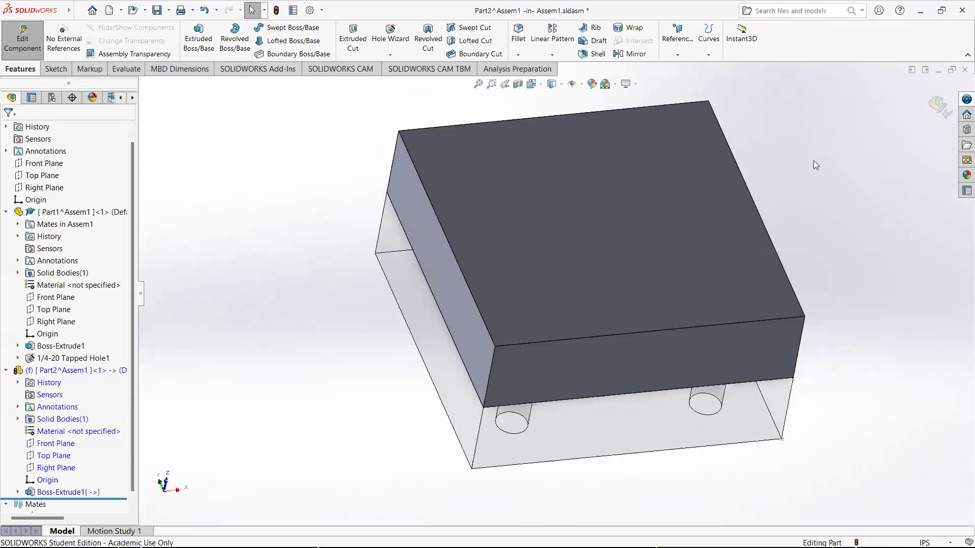
Exit editing the new part to return to the assembly
left_click(942, 112)
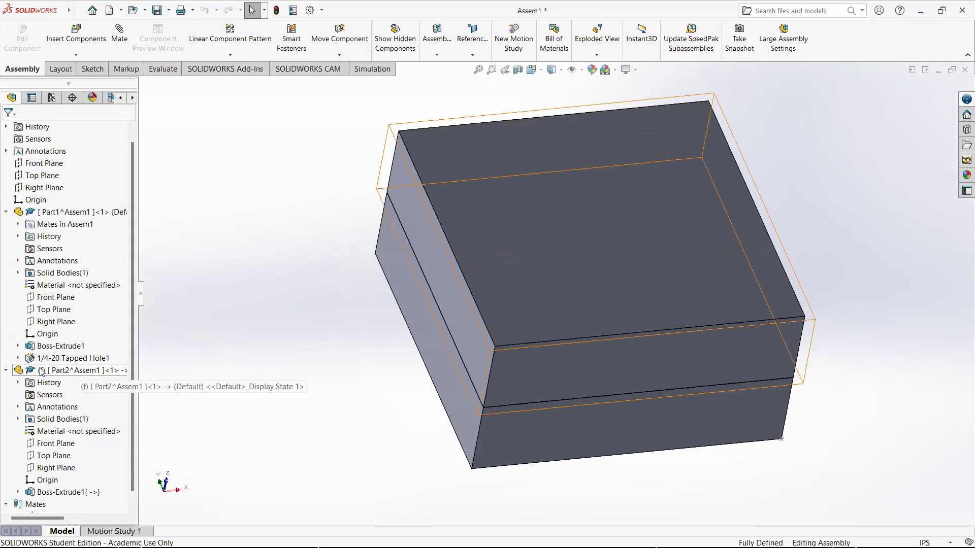
middle_click_drag(358, 343, 347, 315)
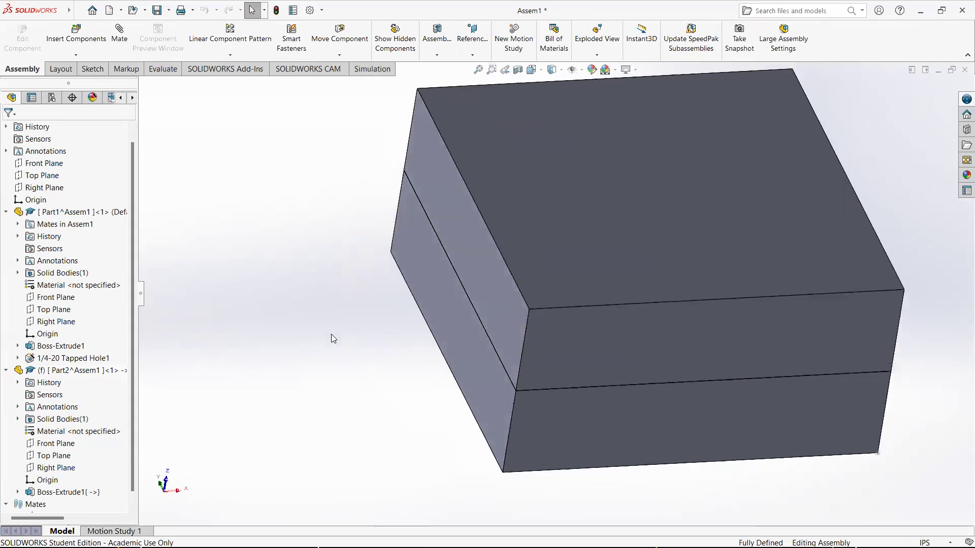
scroll(249, 361, "down", 1)
scroll(842, 271, "up", 6)
scroll(842, 271, "down", 2)
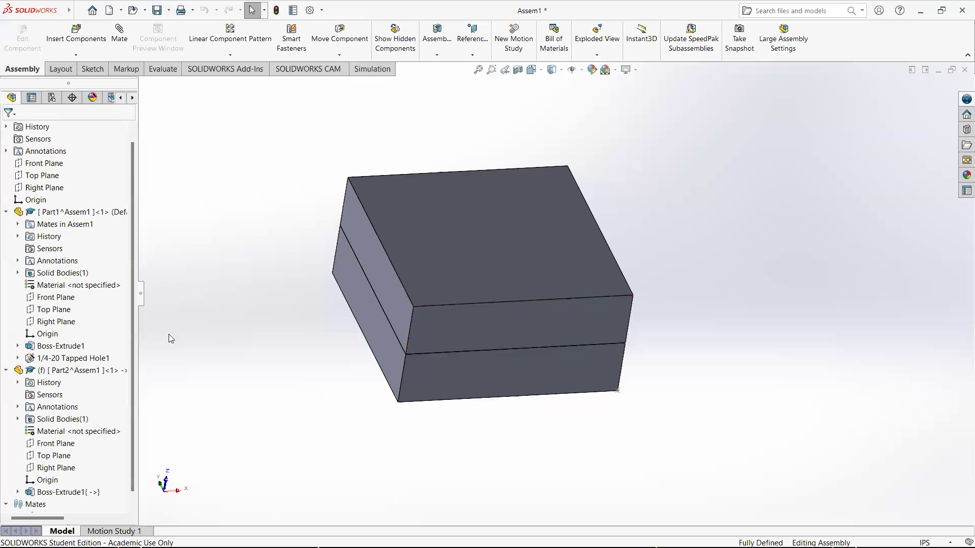
Start editing the new part in the context of the assembly again
left_click(89, 371)
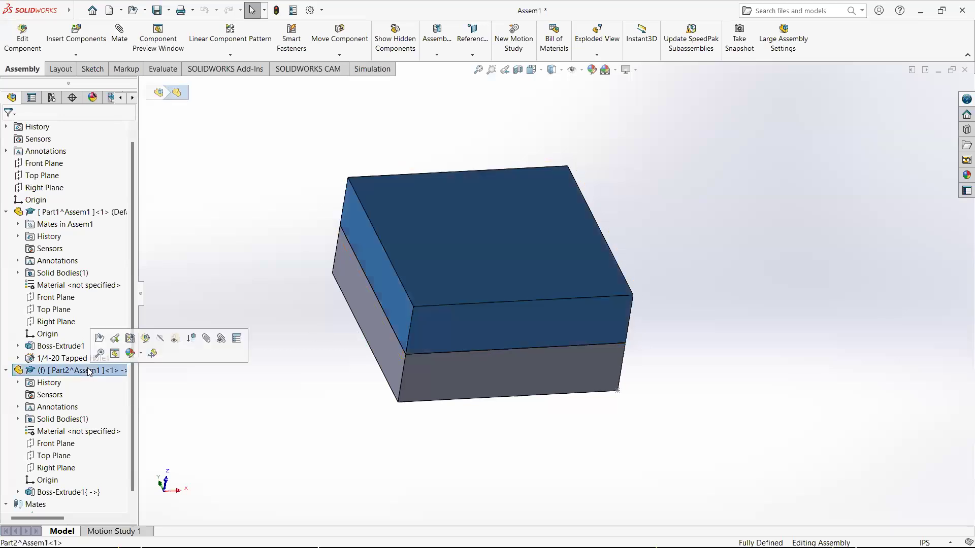
right_click(72, 370)
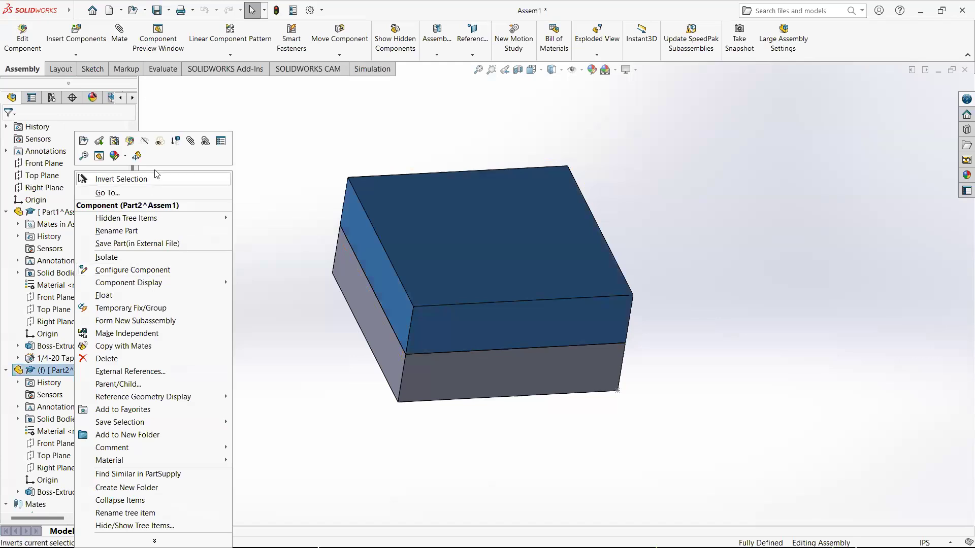
left_click(130, 141)
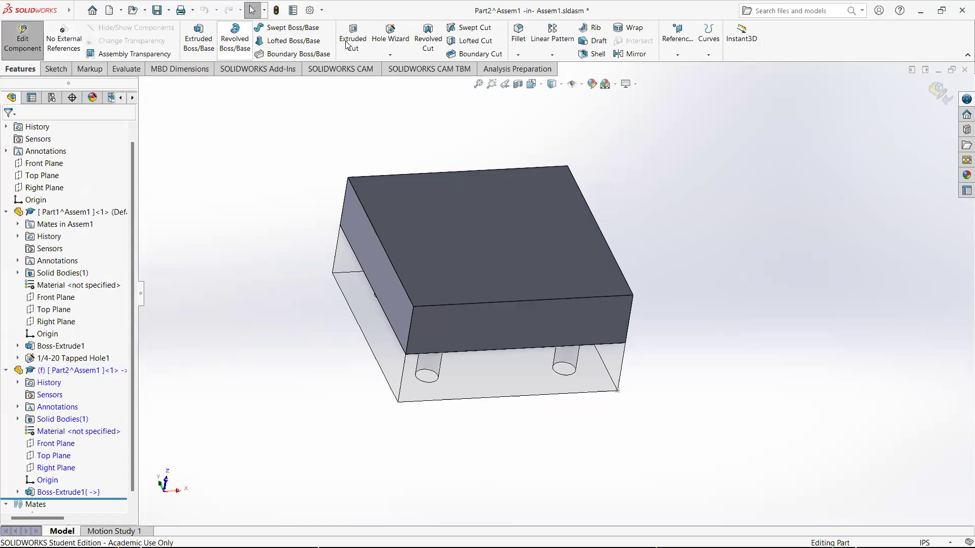
Start a Hole Wizard countersink for a 1/4 flat head screw with 0.02 in head clearance
left_click(387, 40)
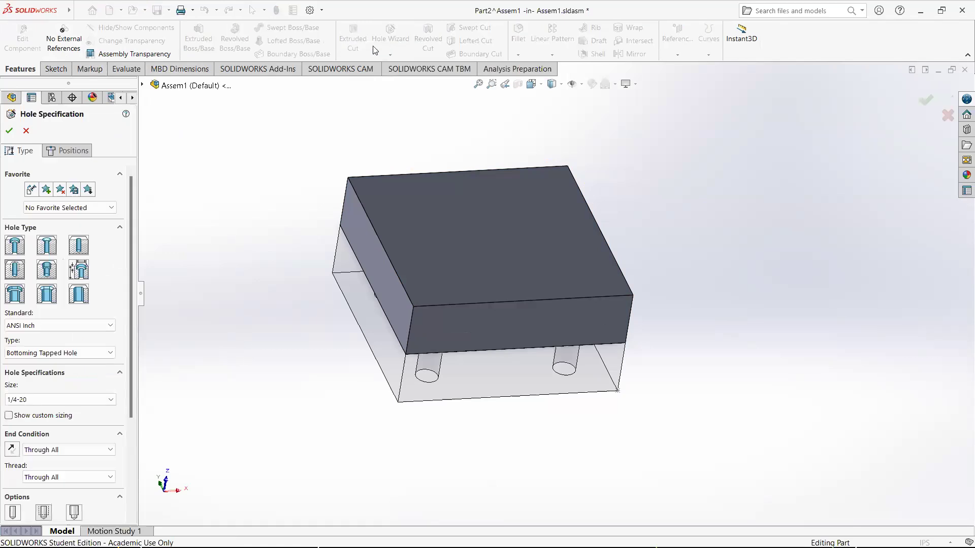
left_click(49, 246)
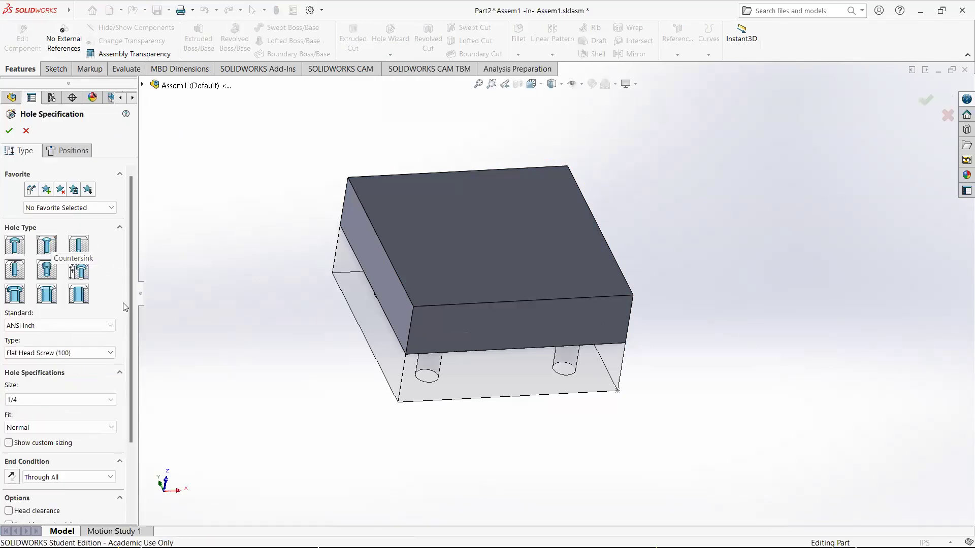
scroll(124, 306, "down", 3)
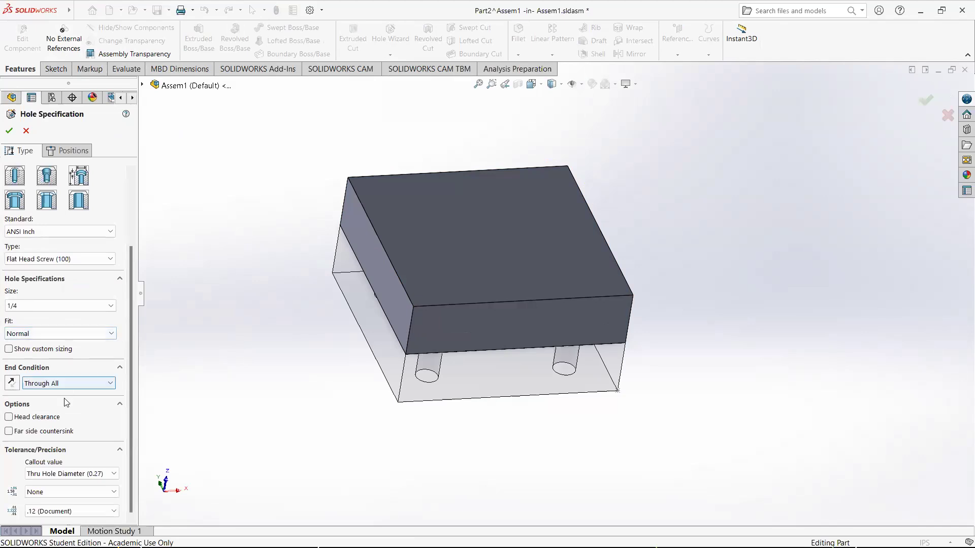
left_click(41, 418)
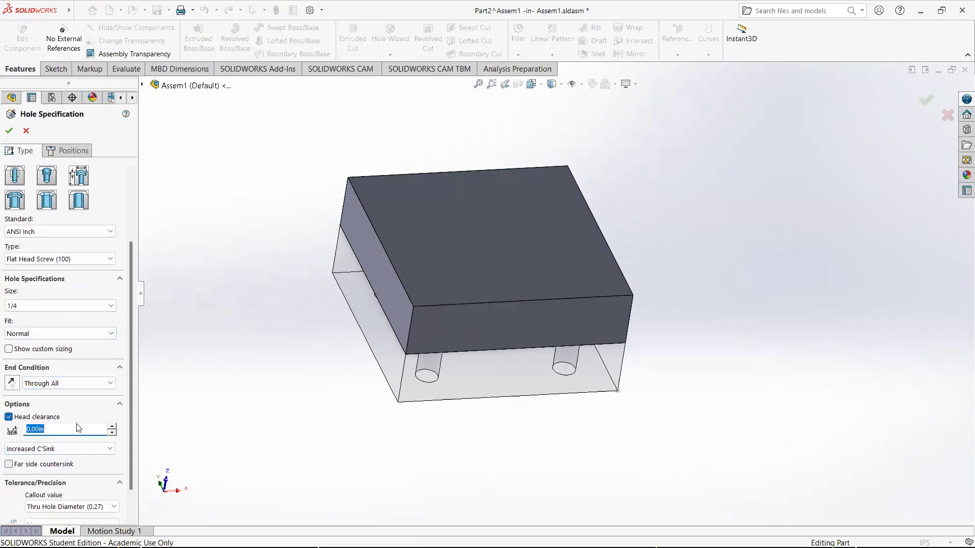
type("0.02")
key("Return")
Place four countersink hole points on the new part's top face, roughly over the block's tapped holes
left_click(63, 151)
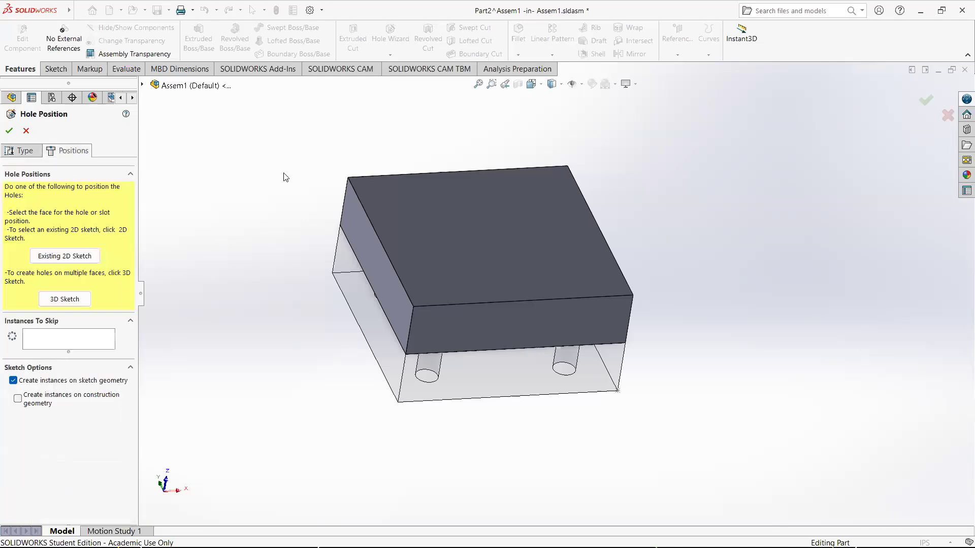
left_click(458, 258)
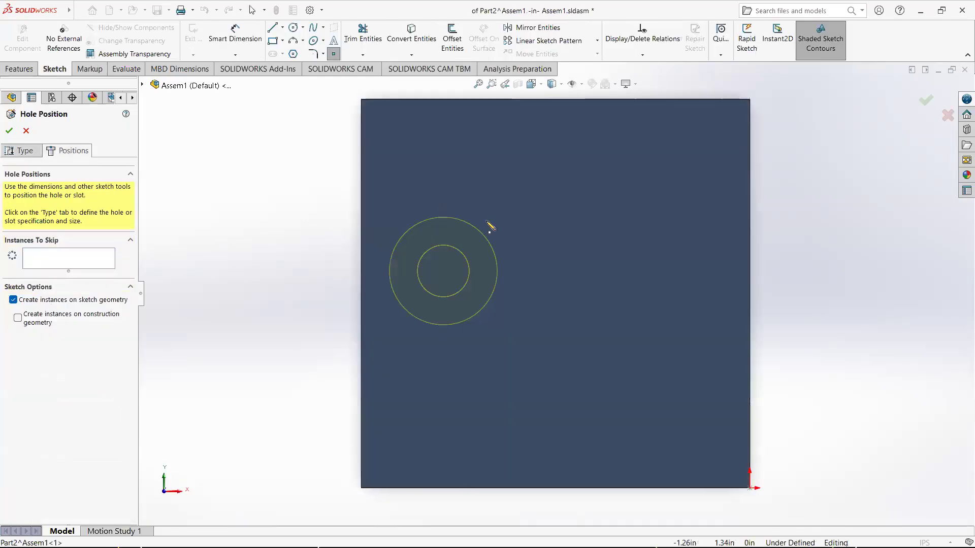
left_click(455, 192)
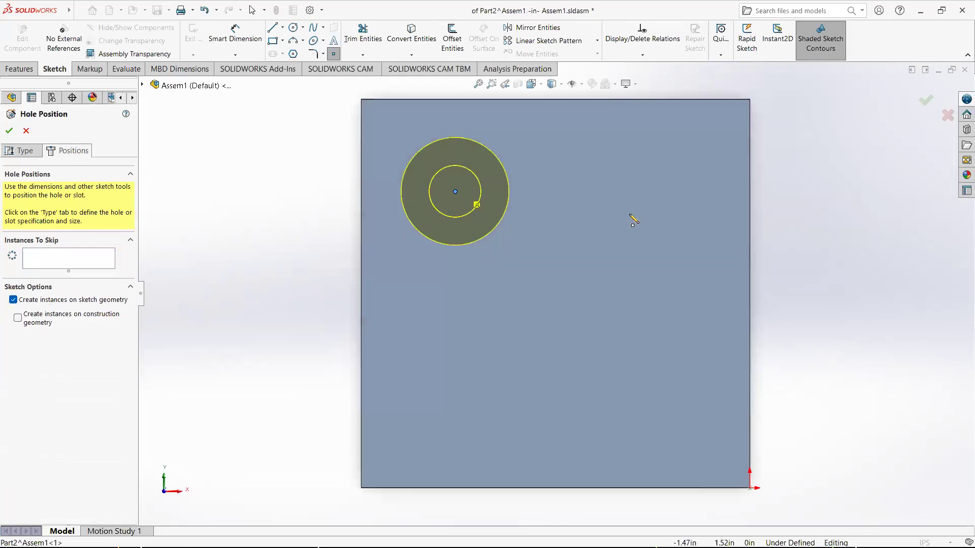
left_click(673, 191)
left_click(681, 416)
left_click(460, 412)
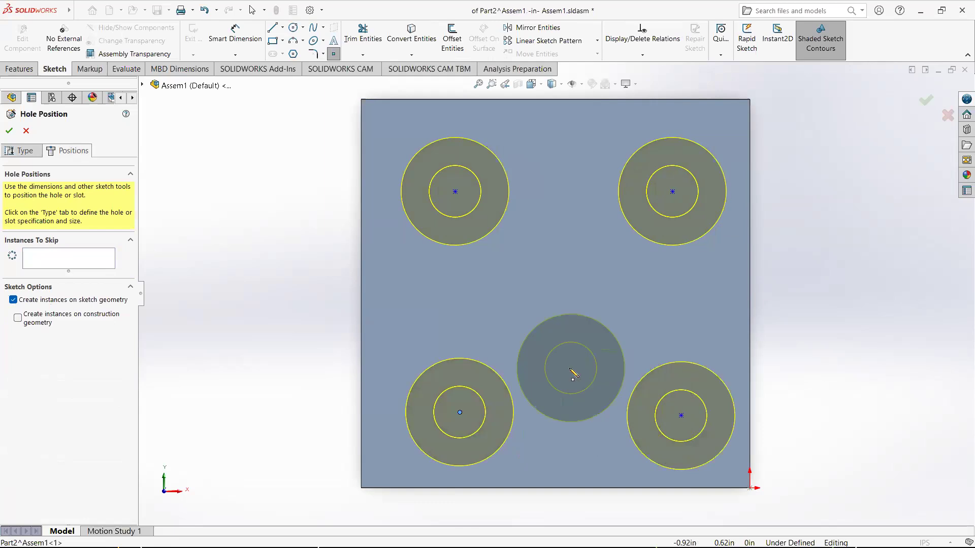
key("Escape")
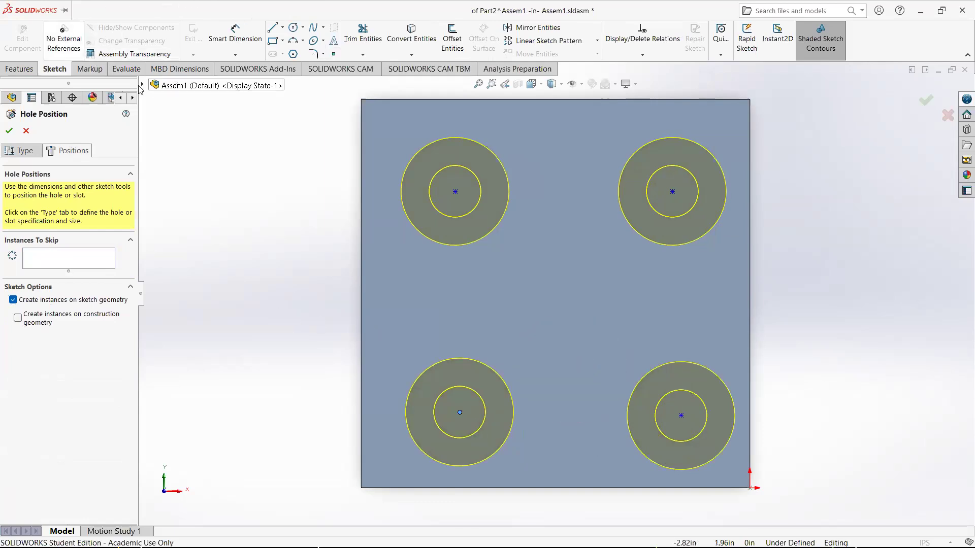
Try to relate the upper-left hole point to the block's tapped hole edge with external references disabled
left_click(65, 50)
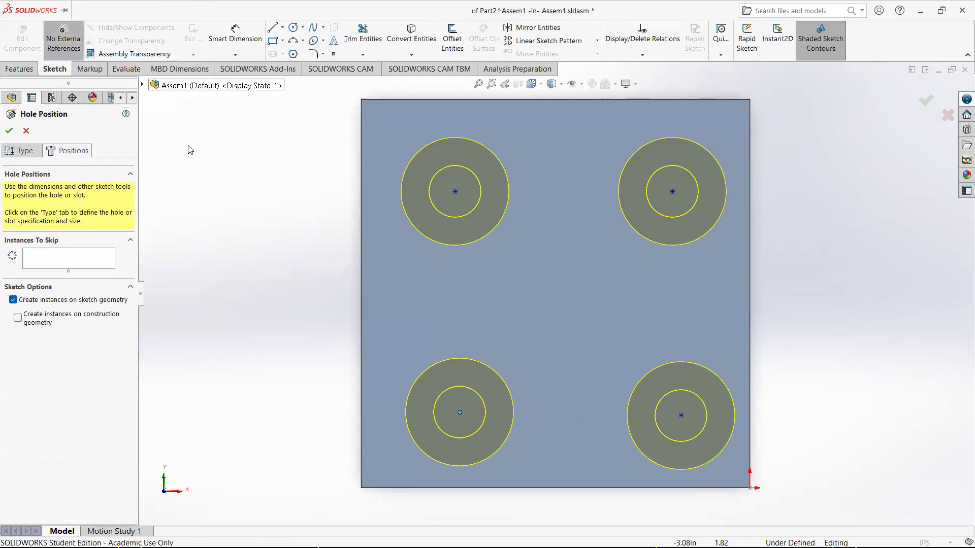
middle_click_drag(333, 211, 467, 220)
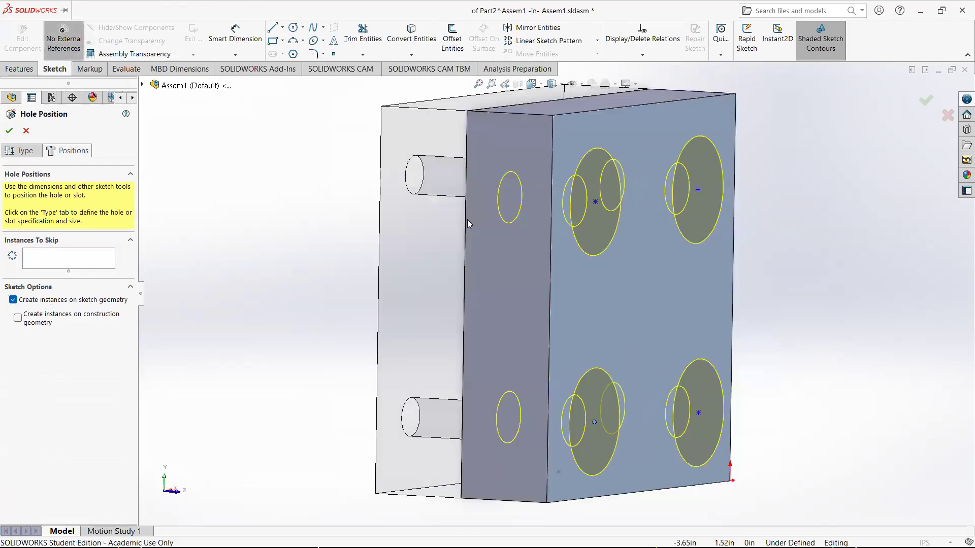
left_click(595, 202)
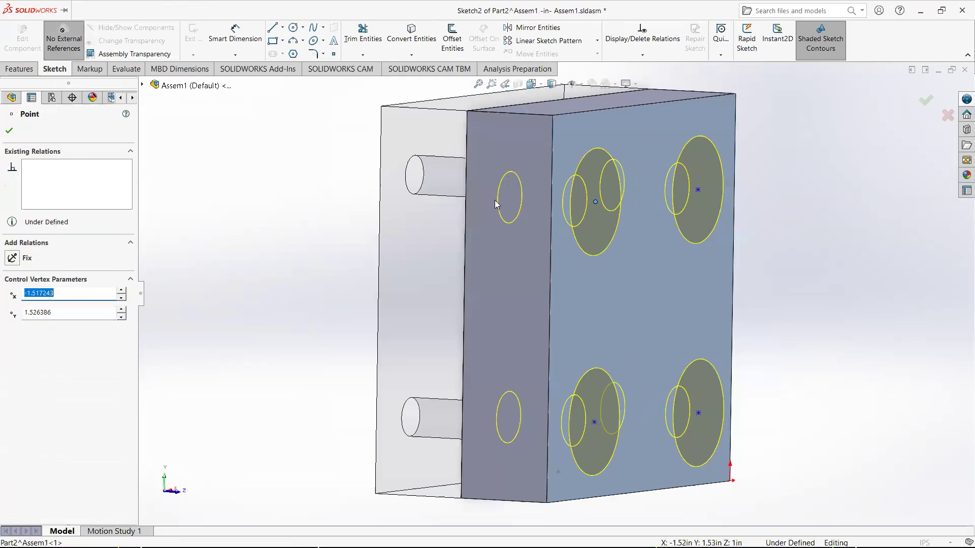
left_click(414, 196, "ctrl")
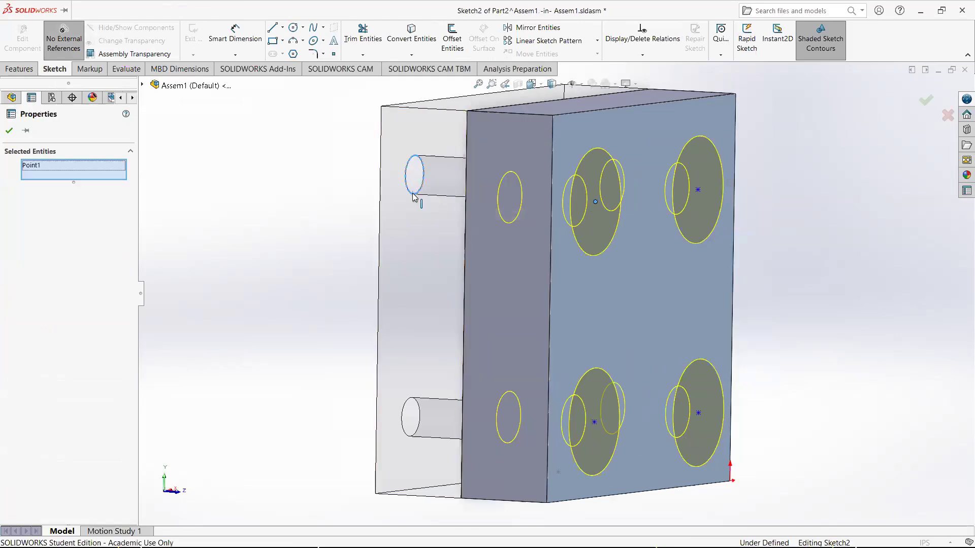
middle_click_drag(343, 236, 254, 221)
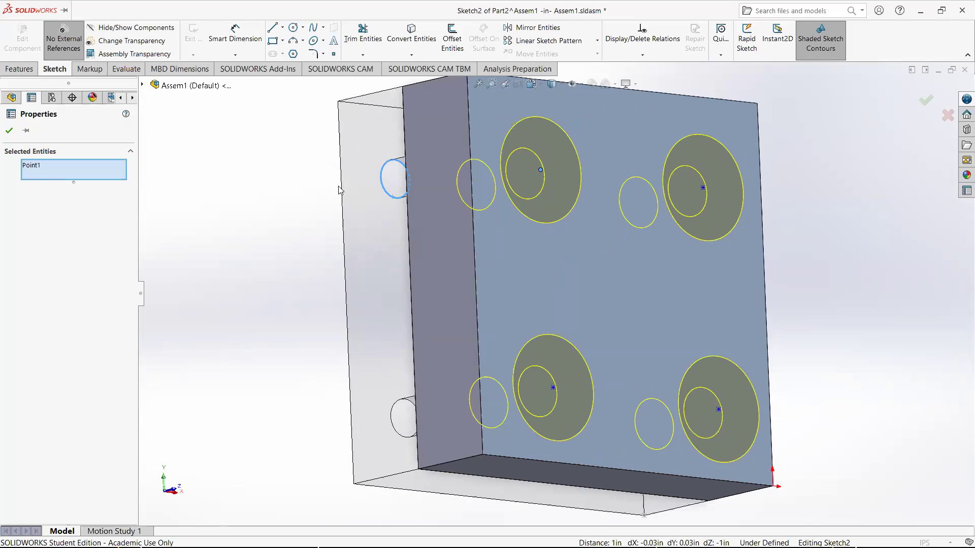
key("Escape")
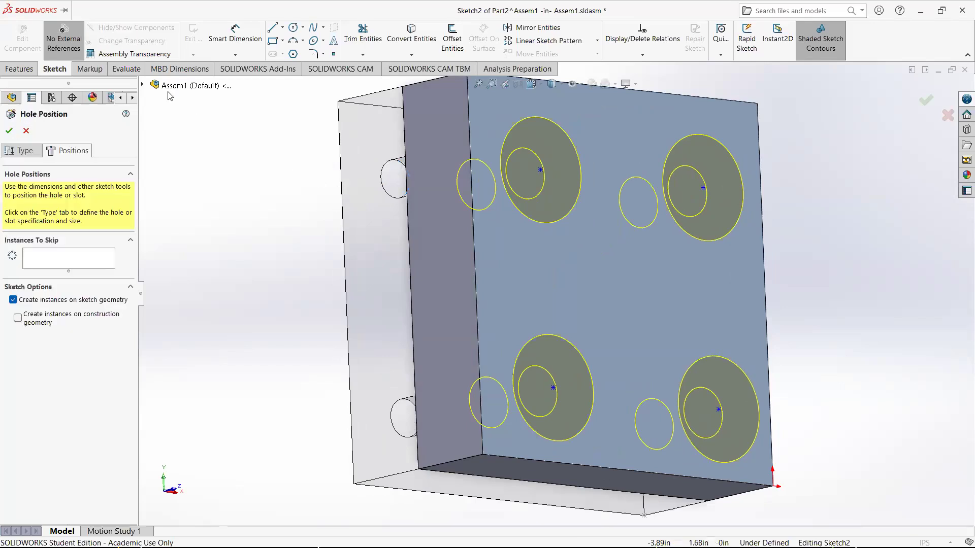
Enable external references and make the upper-left hole point concentric with the block's tapped hole edge
left_click(81, 52)
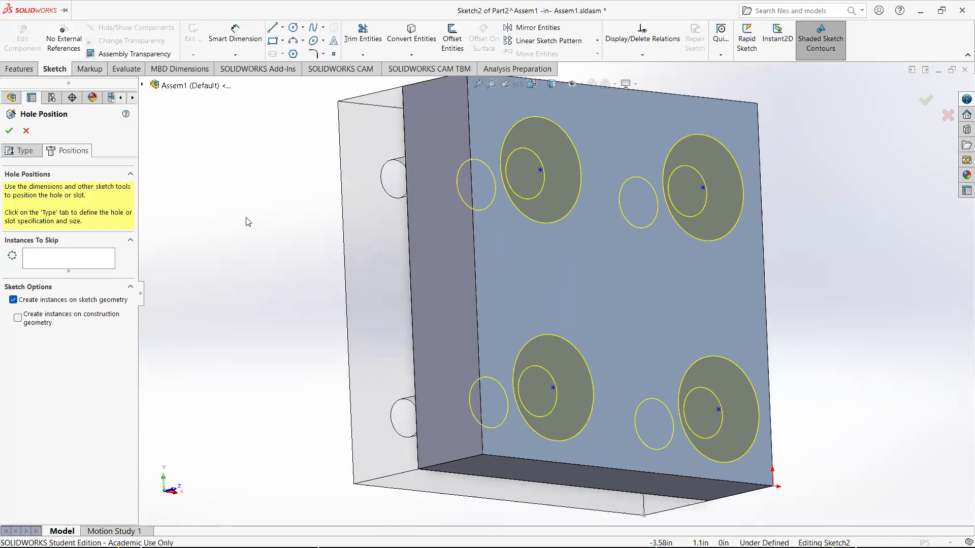
left_click(541, 170)
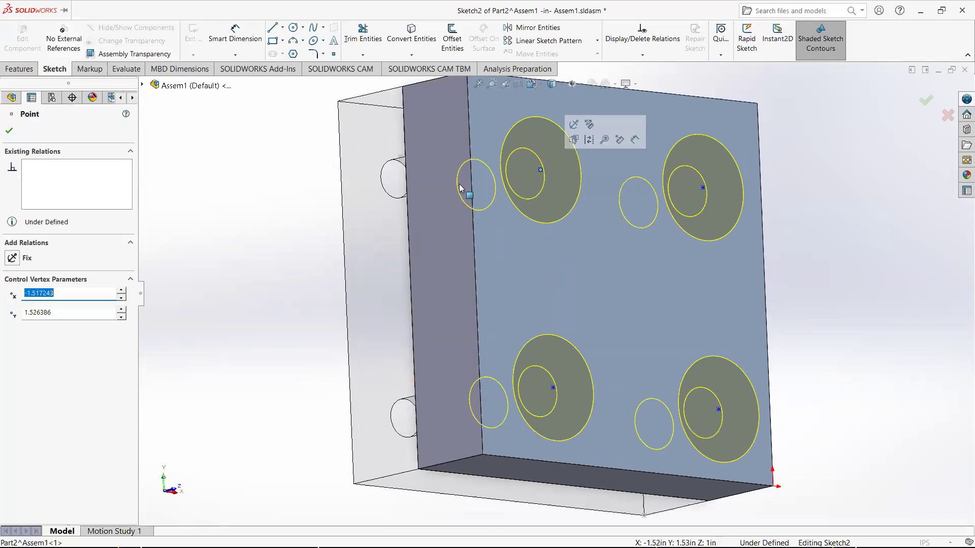
left_click(391, 199, "ctrl")
middle_click_drag(392, 200, 327, 203)
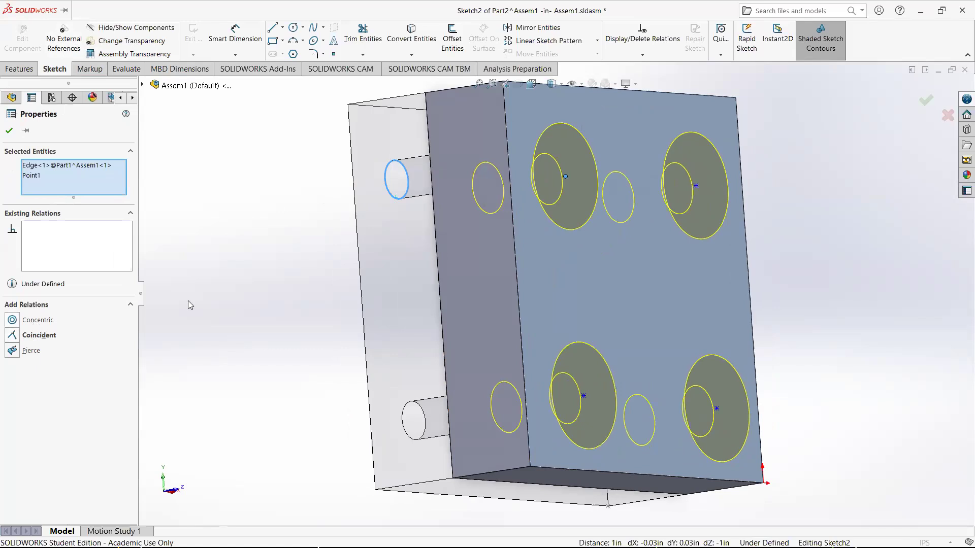
left_click(13, 320)
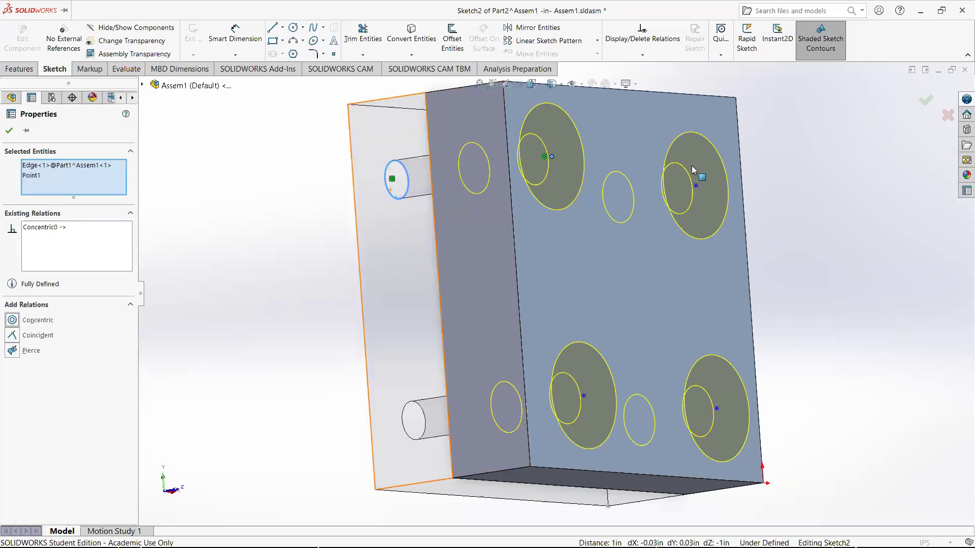
Make the upper-right hole point concentric with the edge of the block's matching tapped hole
left_click(795, 213)
mouse_move(717, 217)
middle_mouse_down()
mouse_move(667, 225)
mouse_move(589, 211)
middle_mouse_up()
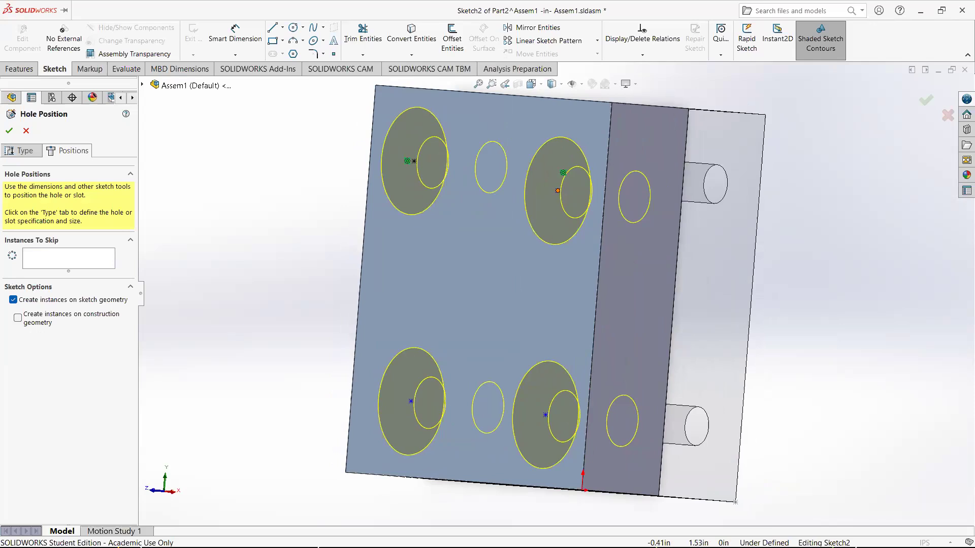
left_click(557, 190)
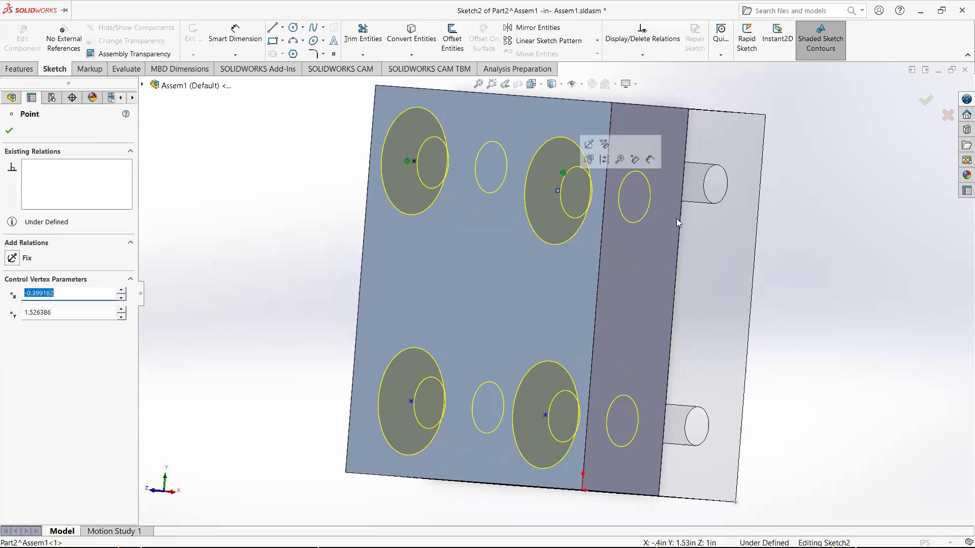
left_click(723, 201, "ctrl")
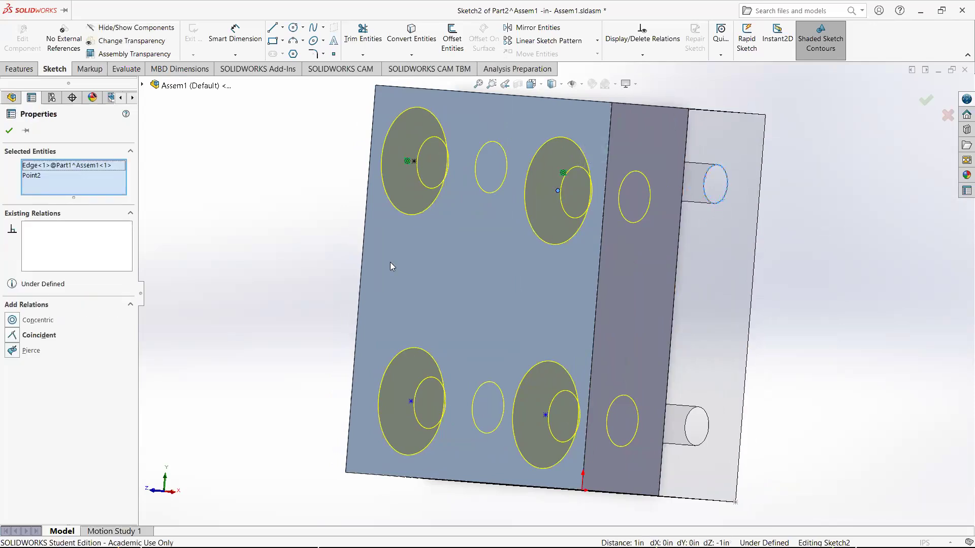
left_click(13, 320)
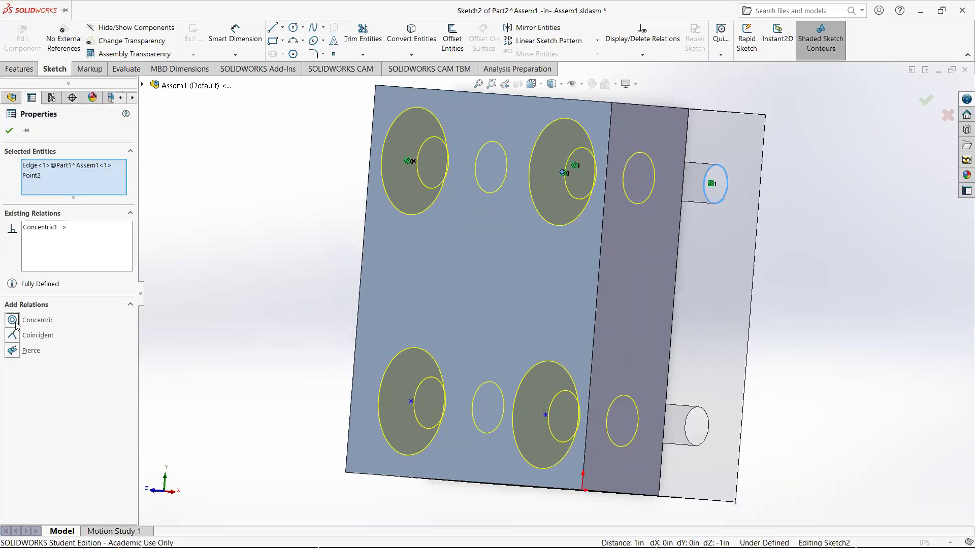
Make a lower hole point concentric with the edge of the block's tapped hole beneath it
left_click(297, 289)
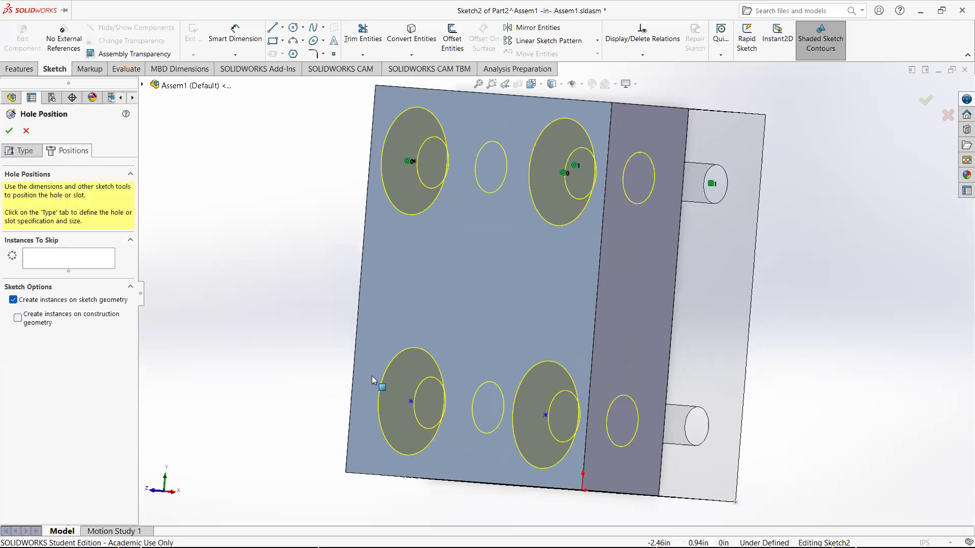
left_click(415, 162)
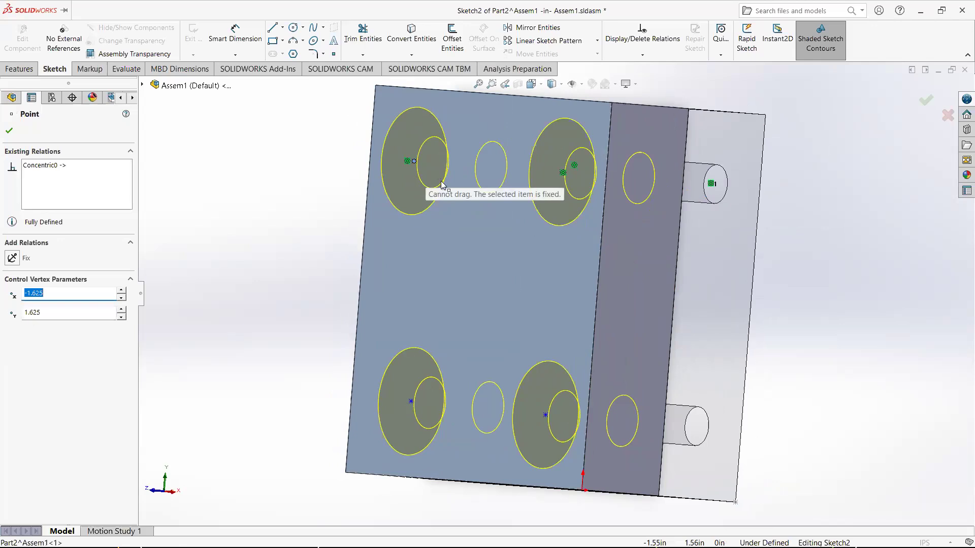
left_click(320, 268)
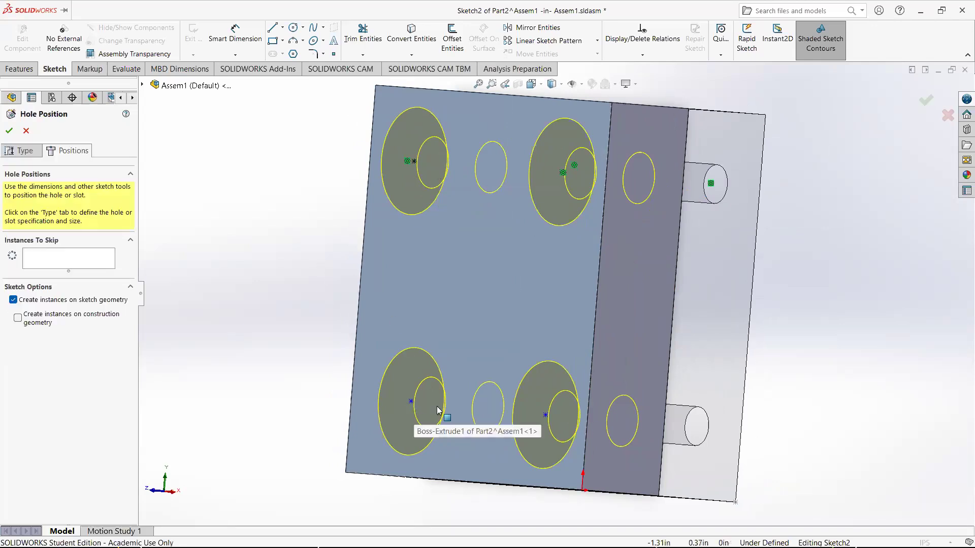
left_click(545, 415)
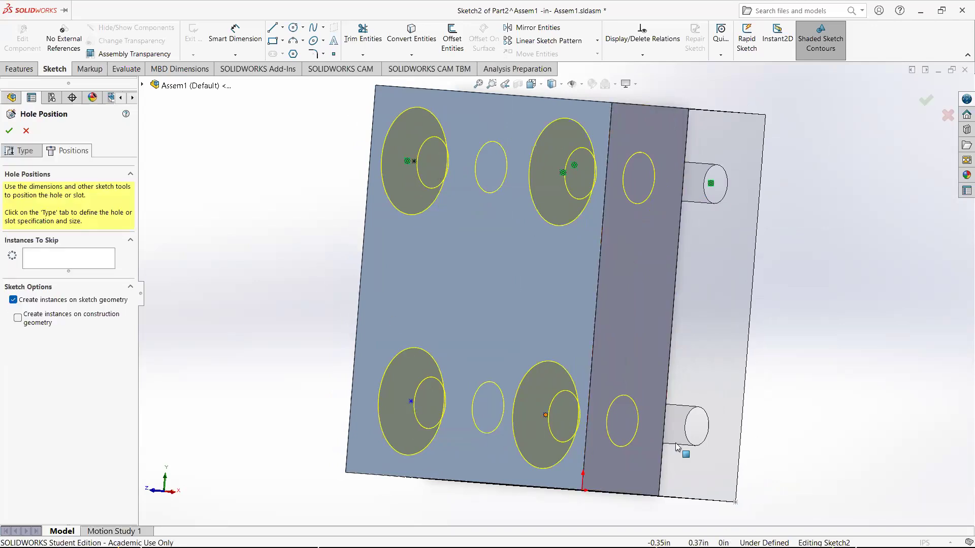
left_click(701, 445, "ctrl")
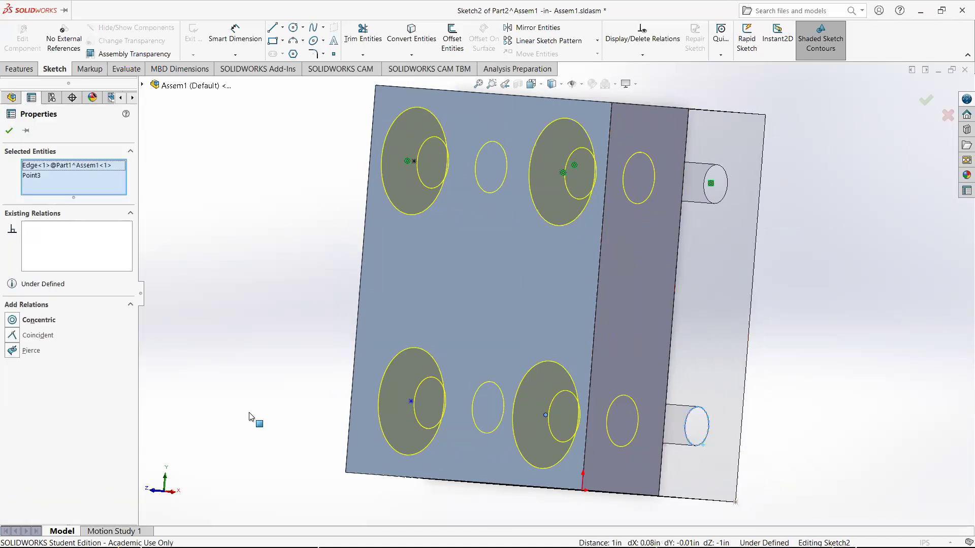
left_click(11, 320)
Make the last hole point concentric with the remaining tapped hole edge of the block
middle_click_drag(288, 335, 403, 340)
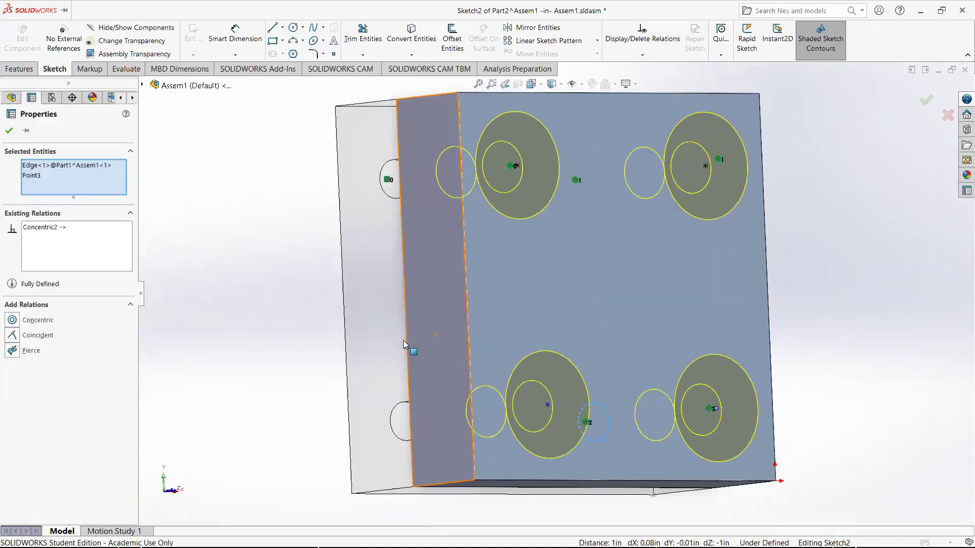
middle_click_drag(282, 344, 291, 347)
left_click(291, 347)
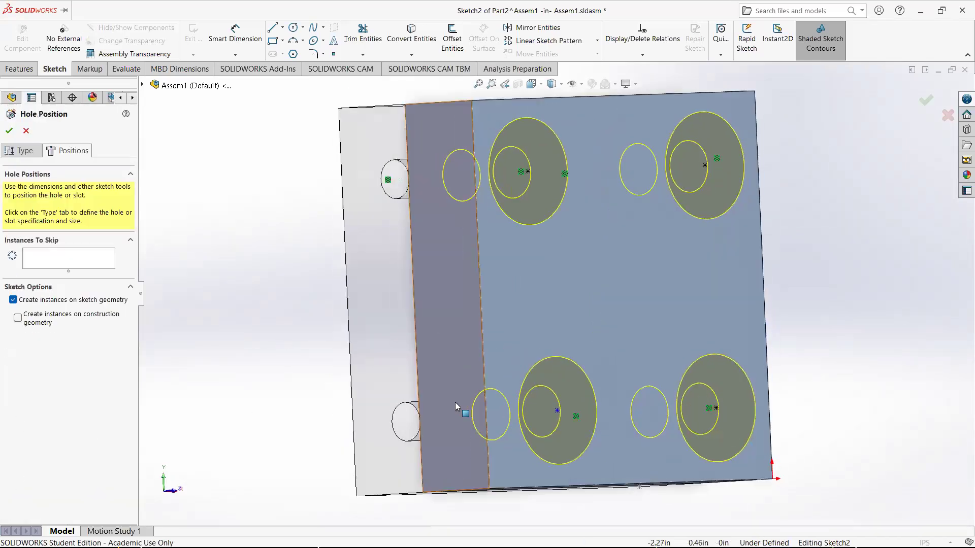
left_click(557, 410)
left_click(405, 440, "ctrl")
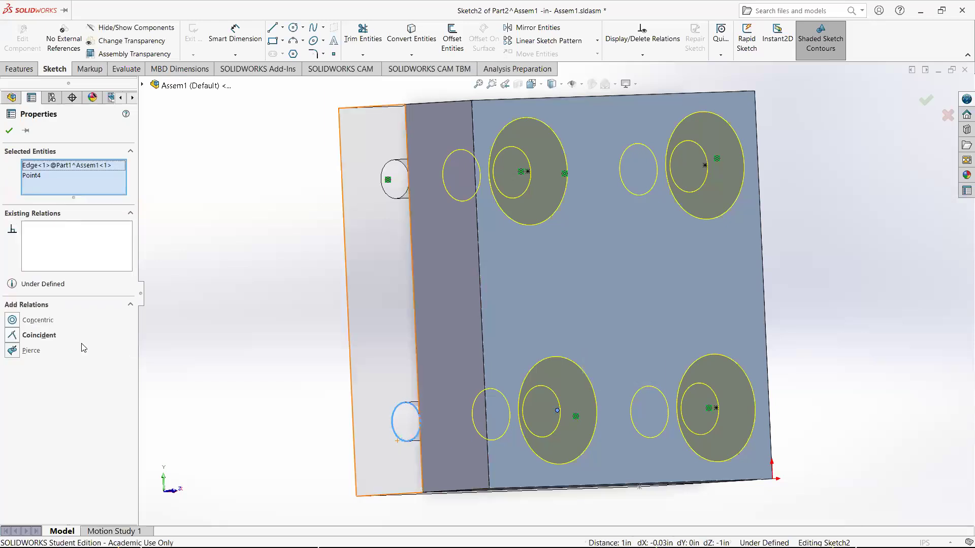
left_click(19, 324)
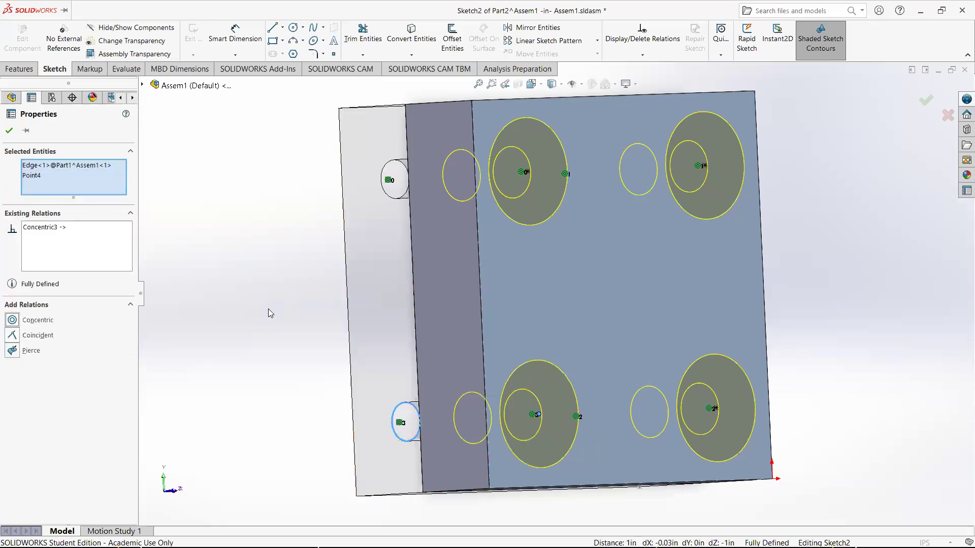
Finish the countersink holes and exit editing the part to return to the assembly
left_click(268, 309)
left_click(926, 100)
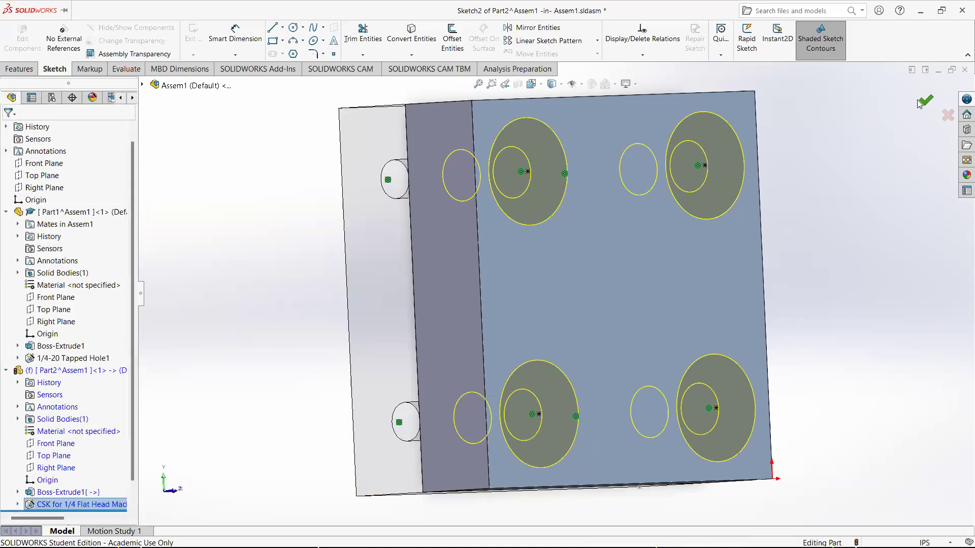
left_click(940, 116)
middle_click_drag(811, 264, 590, 299)
middle_click_drag(627, 239, 628, 293)
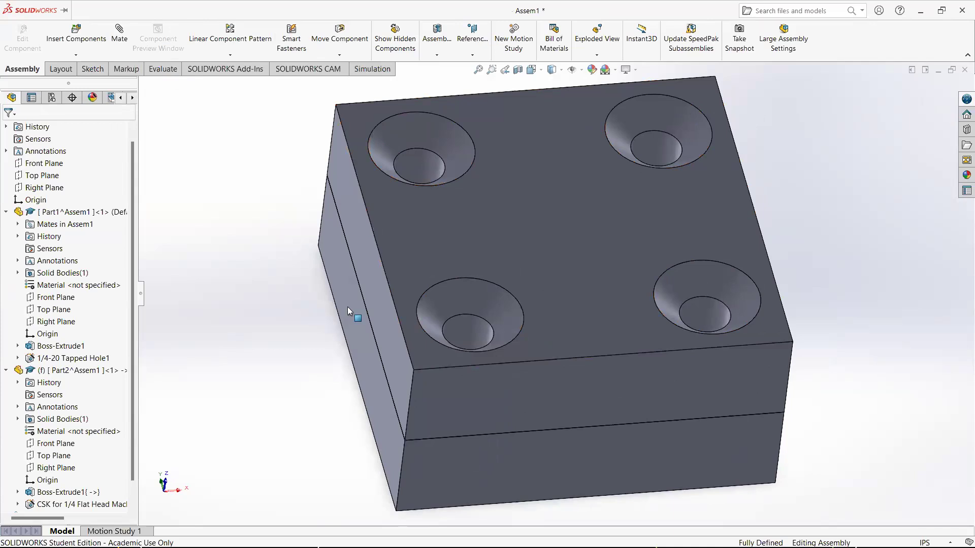
Inspect the block and top part by selecting their faces, edges and tree entries
middle_click_drag(318, 351, 339, 269)
left_click(427, 399)
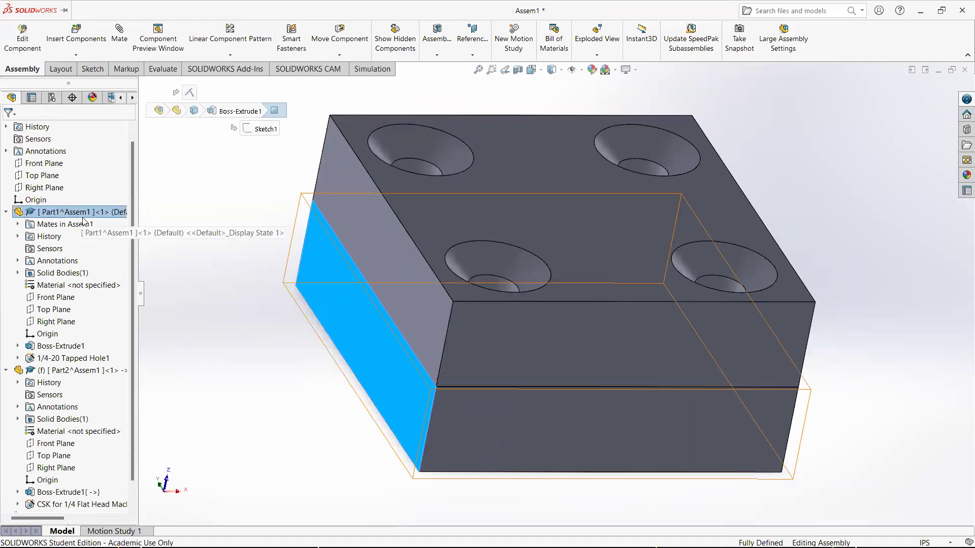
left_click(75, 376)
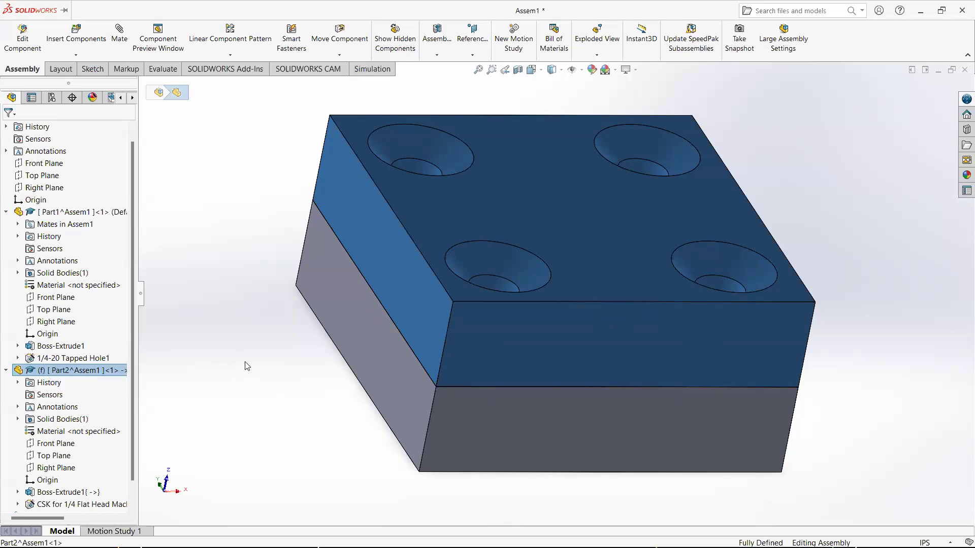
left_click(264, 365)
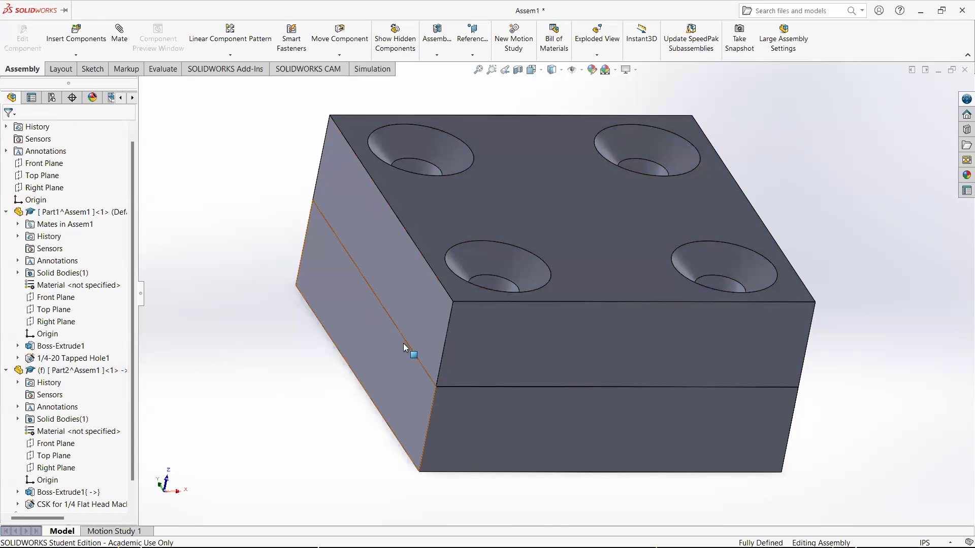
left_click(418, 326)
left_click(691, 339)
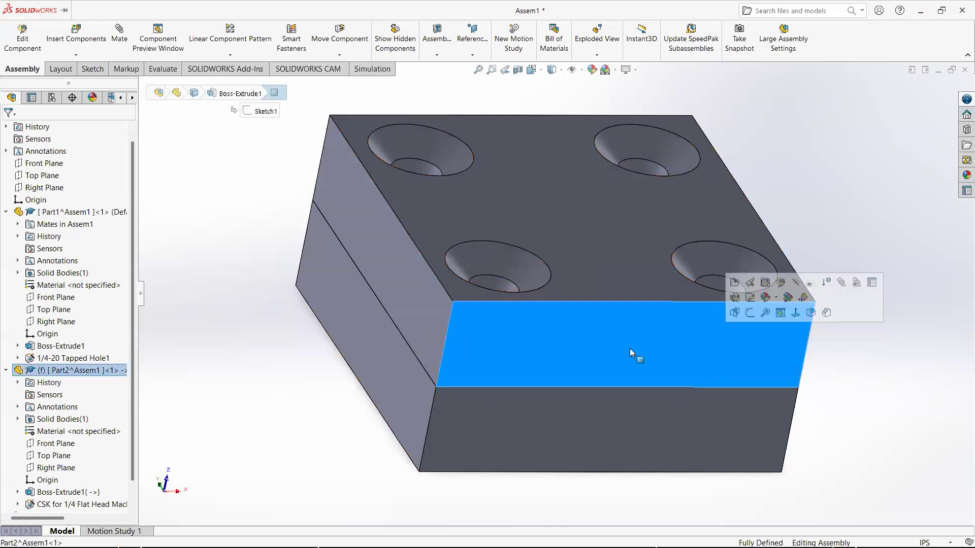
left_click(417, 358)
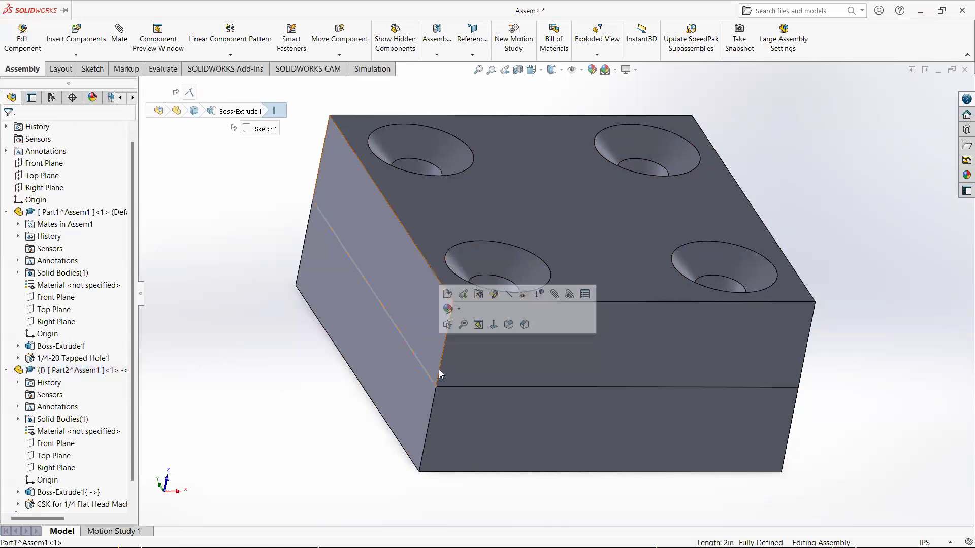
left_click(465, 387)
left_click(304, 362)
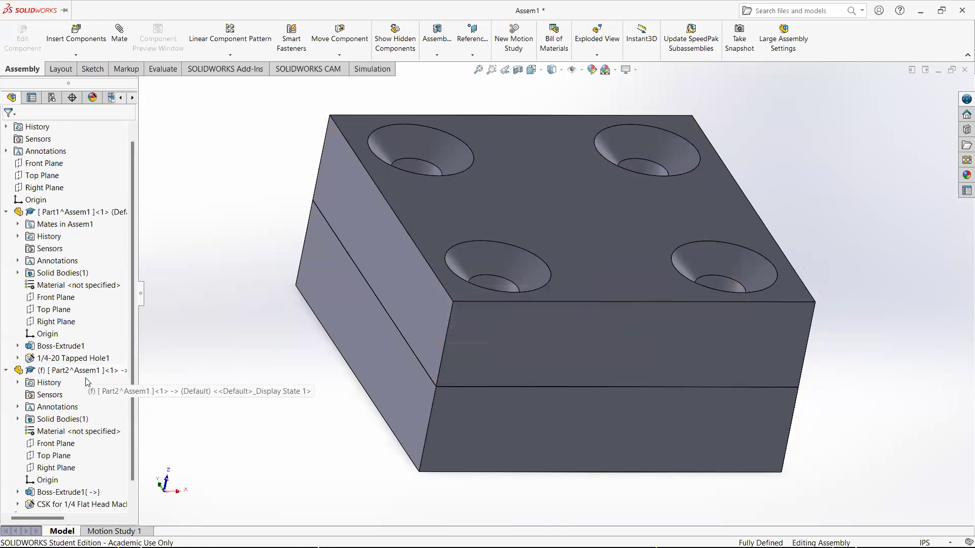
middle_click_drag(304, 343, 303, 394)
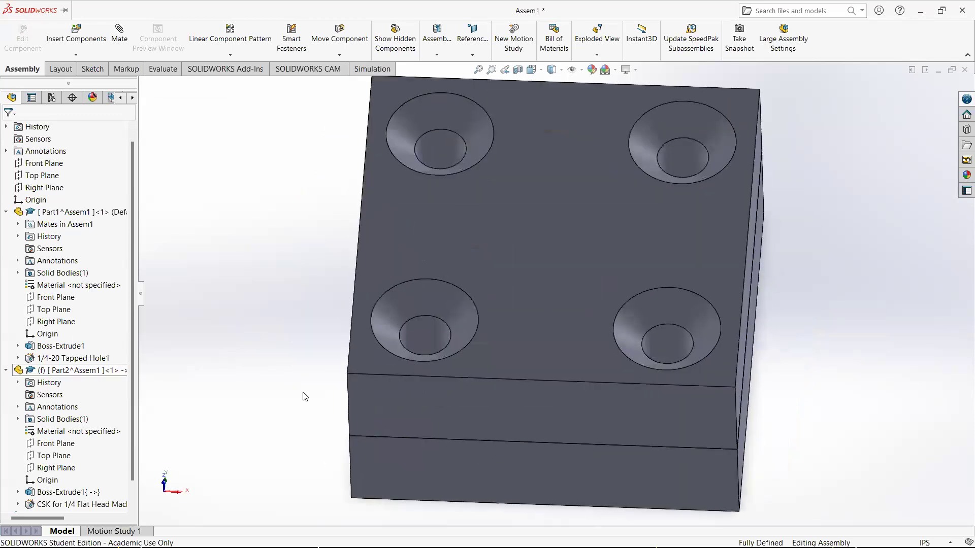
Orbit and zoom around the assembly to examine the countersunk holes from above
scroll(562, 342, "up", 5)
middle_click_drag(562, 343, 594, 310)
scroll(662, 323, "up", 3)
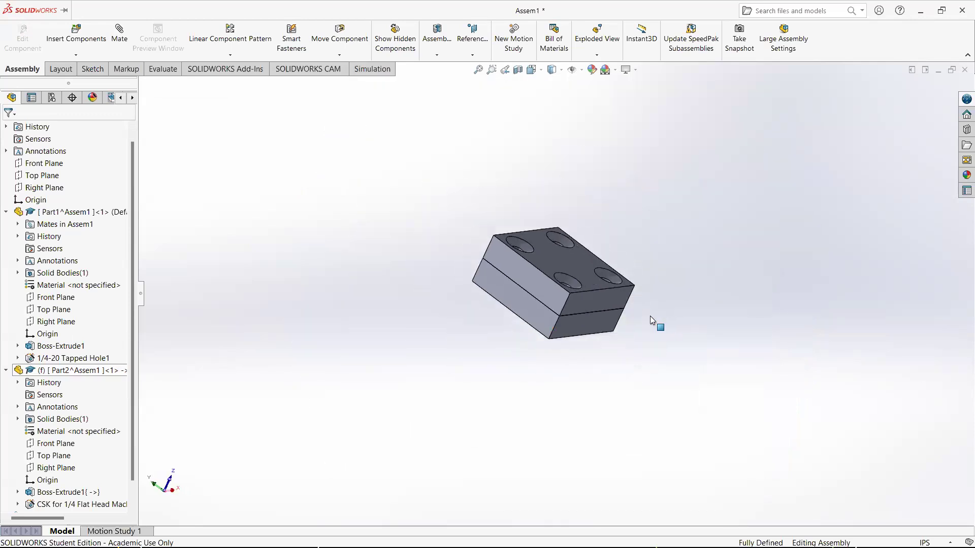
scroll(650, 316, "down", 5)
middle_click_drag(474, 279, 535, 292)
middle_click_drag(309, 274, 339, 274)
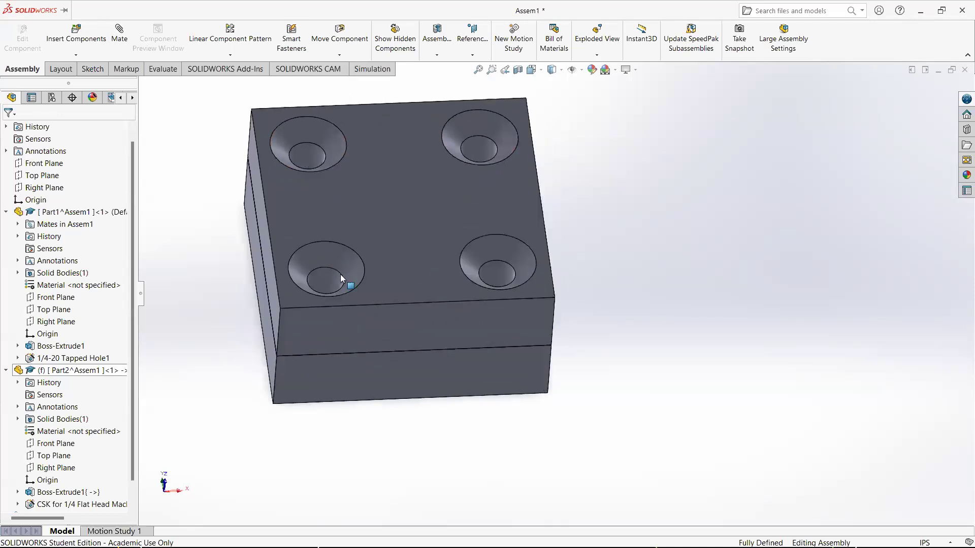
scroll(339, 274, "up", 2)
scroll(386, 244, "down", 3)
middle_click_drag(518, 222, 465, 271)
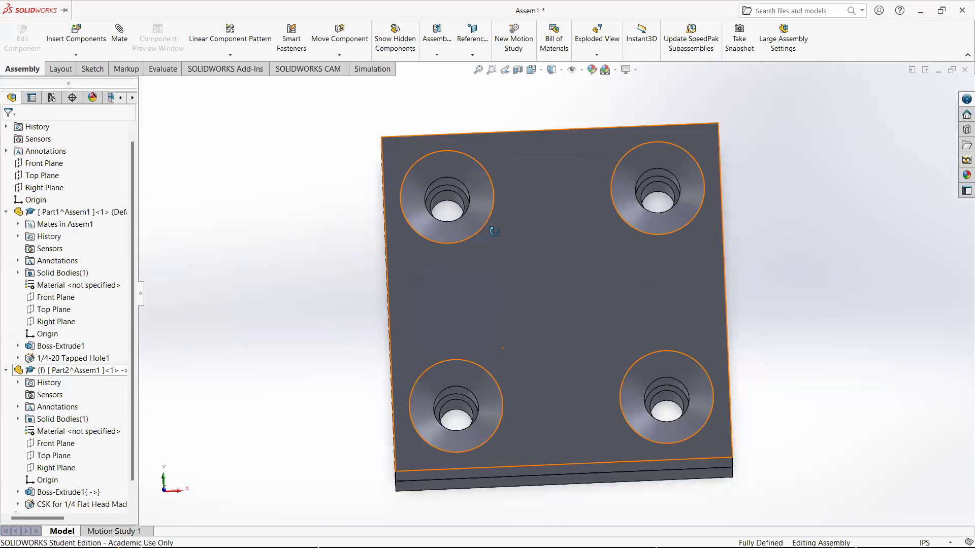
Insert Screw.SLDPRT into the assembly and place it beside the top part
middle_click_drag(485, 227, 492, 195)
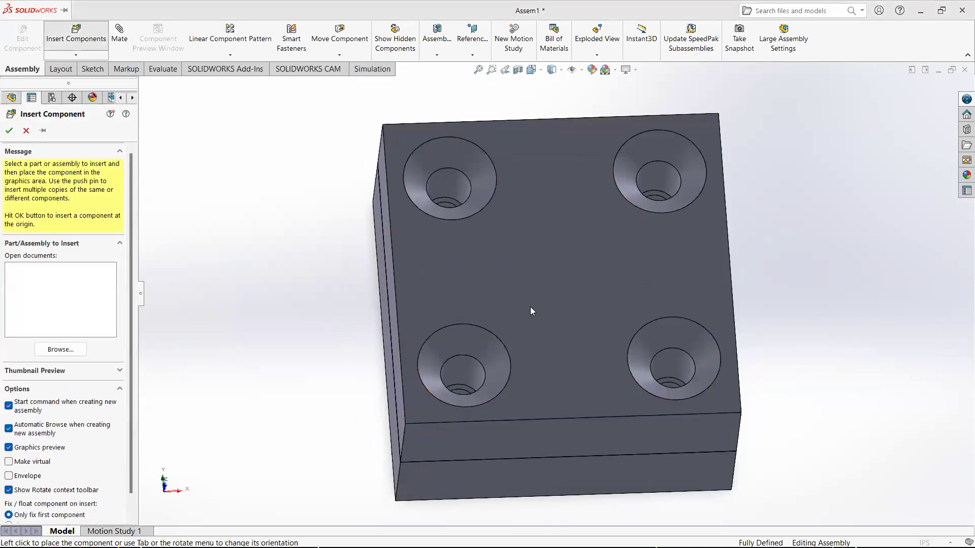
scroll(508, 277, "down", 1)
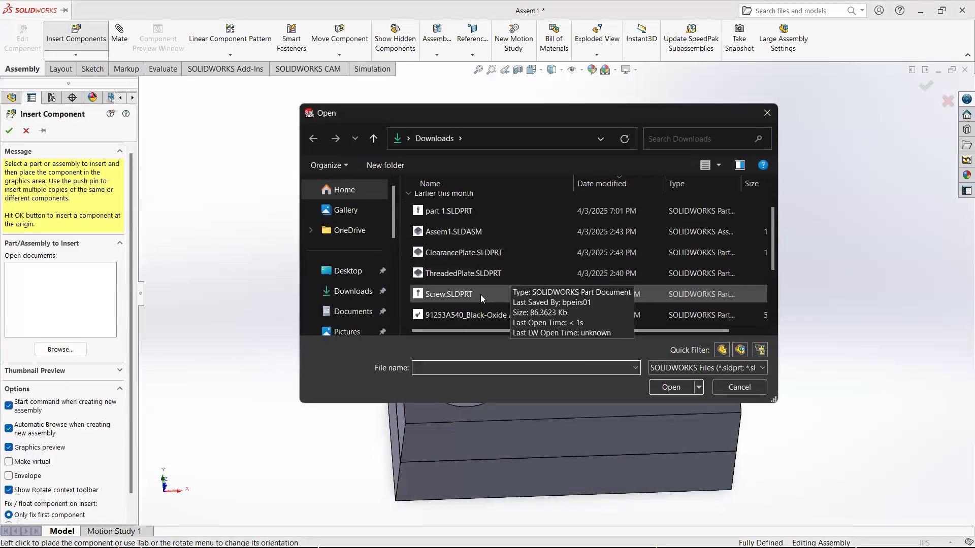
double_click(451, 295)
left_click(315, 244)
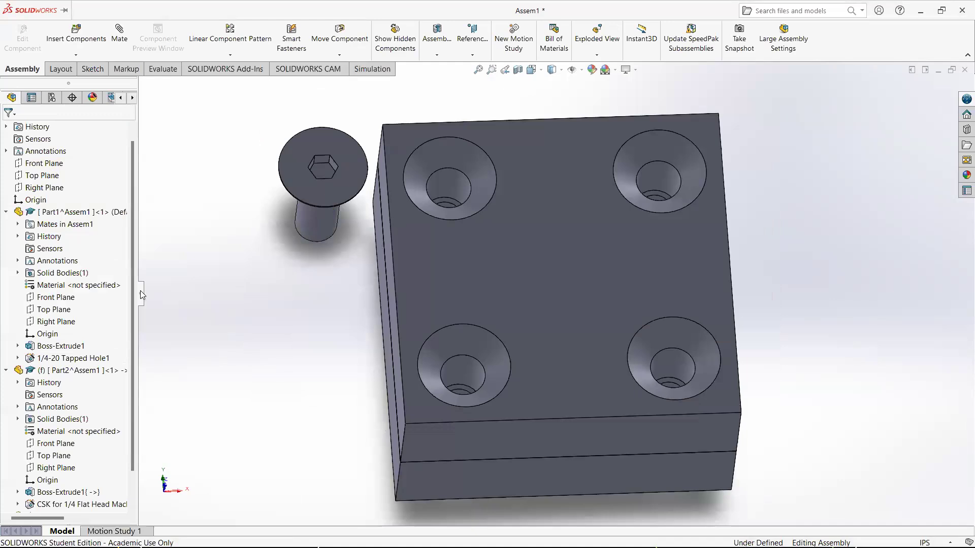
Start a mate and make the screw's shank concentric with the top part's countersunk hole
scroll(102, 330, "down", 1)
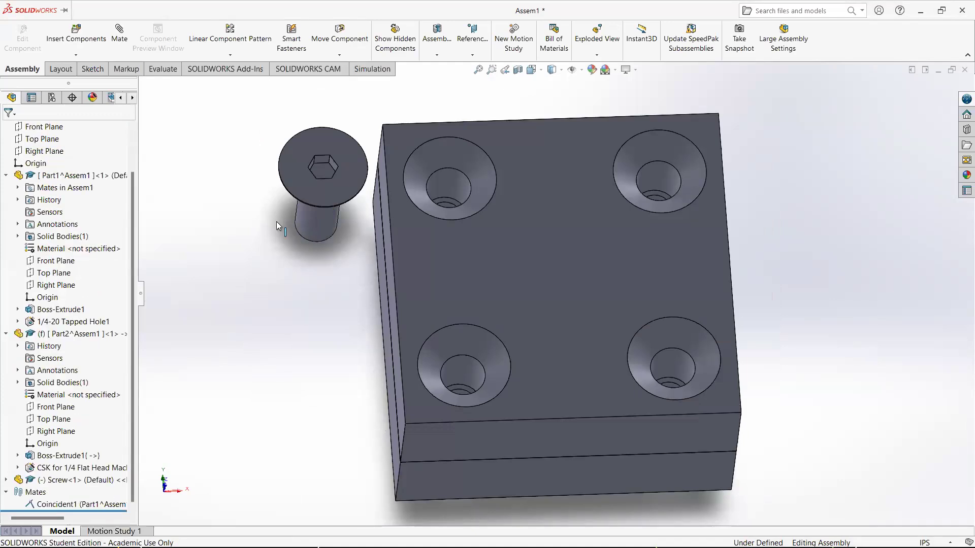
left_click(313, 235)
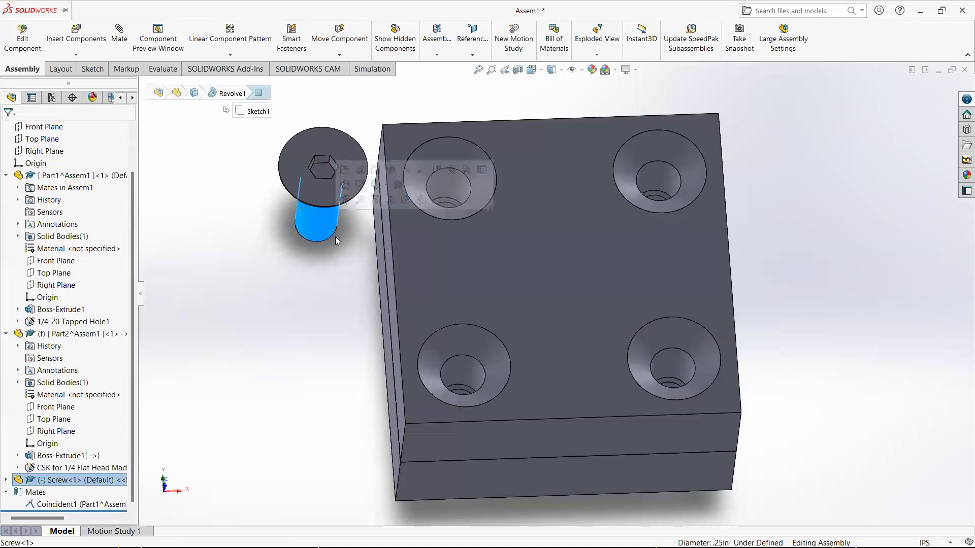
left_click(122, 36)
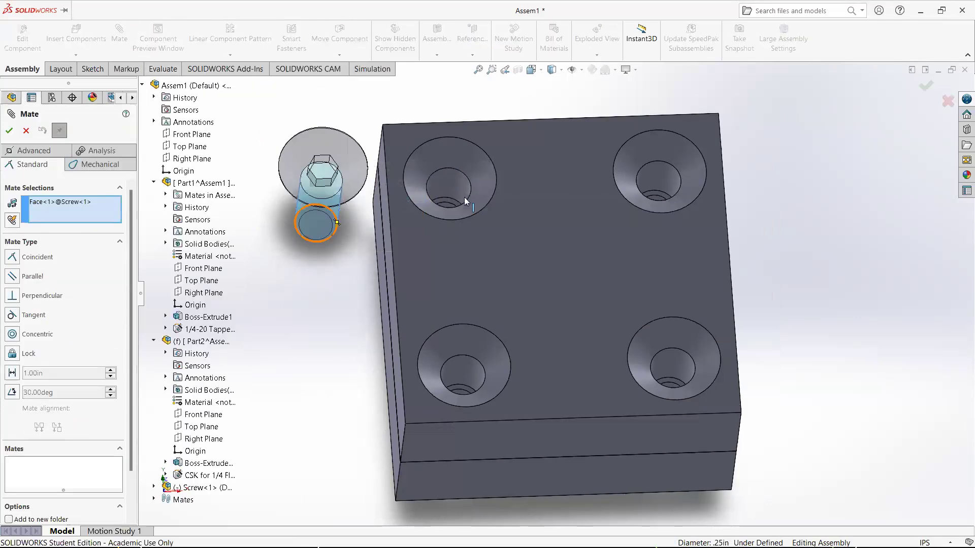
left_click(464, 201)
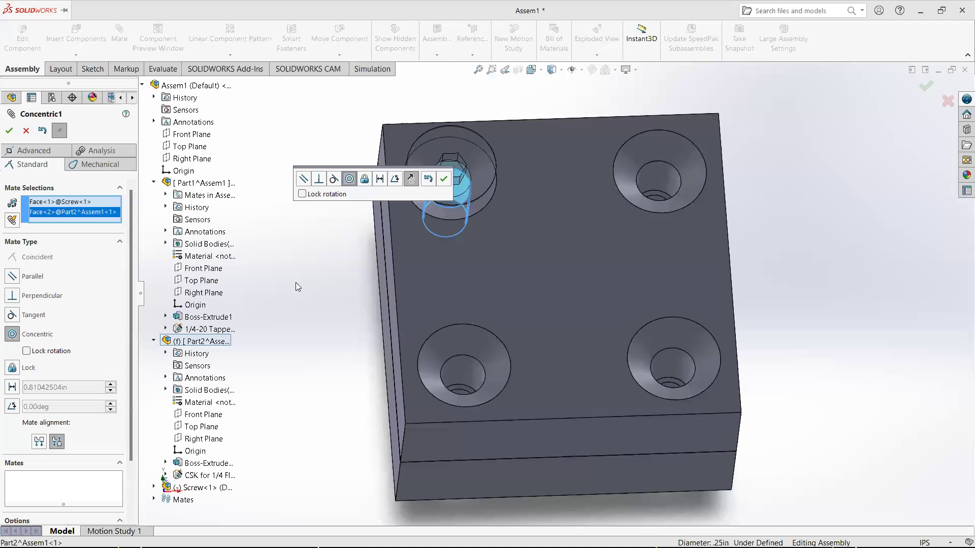
left_click(444, 179)
Try to mate the screw head's conical face coincident with the countersink cone, then close the mate
left_click(446, 214)
middle_click_drag(452, 214, 528, 162)
left_click(528, 163)
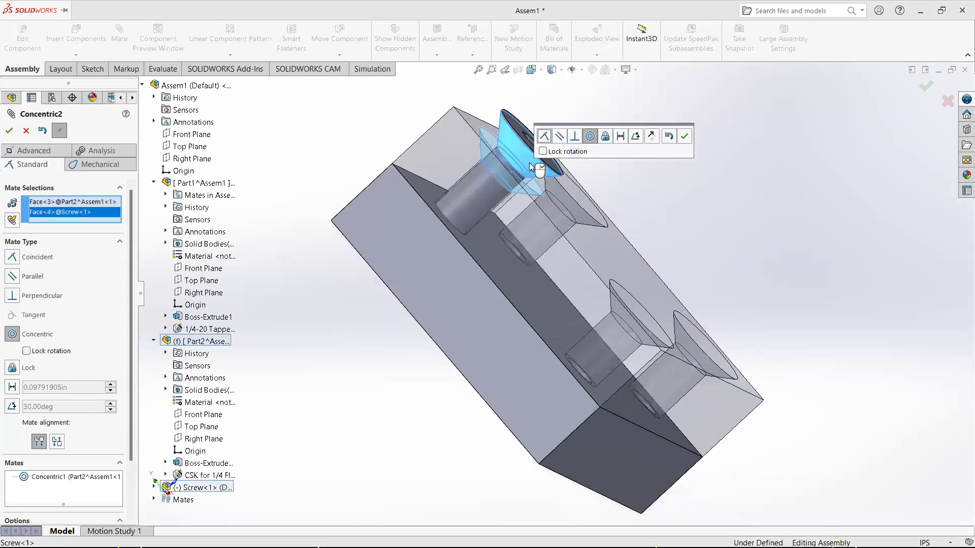
left_click(18, 258)
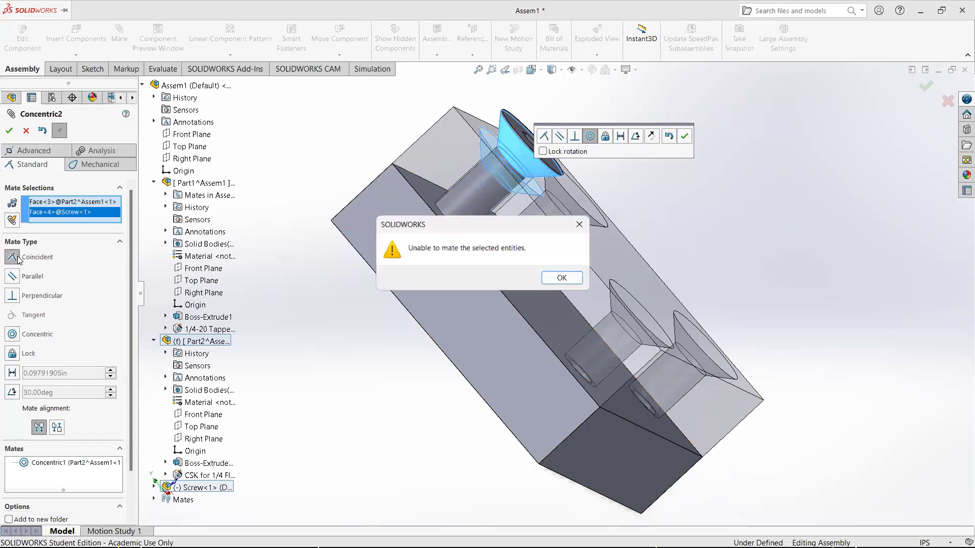
left_click(563, 279)
middle_click_drag(280, 295, 223, 319)
left_click(9, 131)
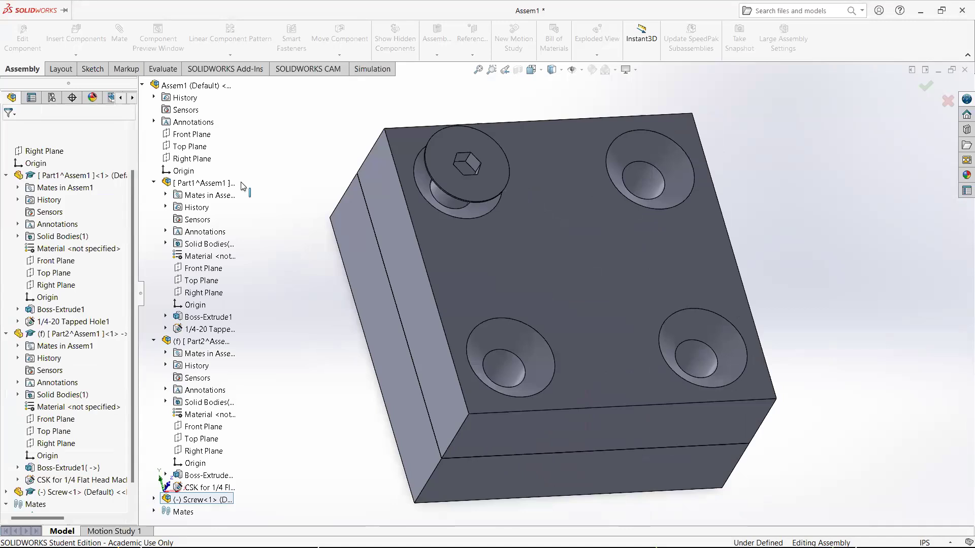
Edit the top part's countersink hole feature and change its type to Flat Head Screw (82)
mouse_move(449, 200)
left_mouse_down()
mouse_move(445, 212)
mouse_move(450, 200)
left_mouse_up()
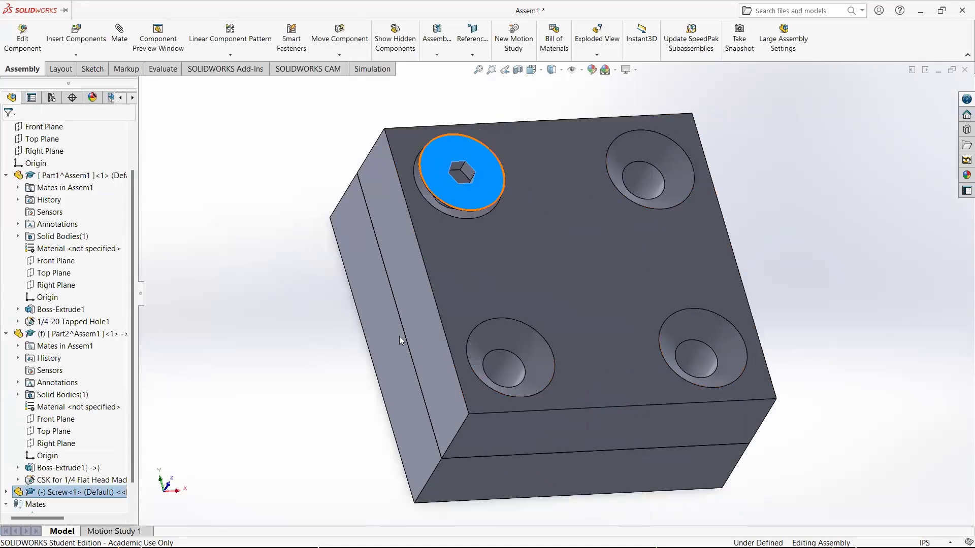
left_click(71, 334)
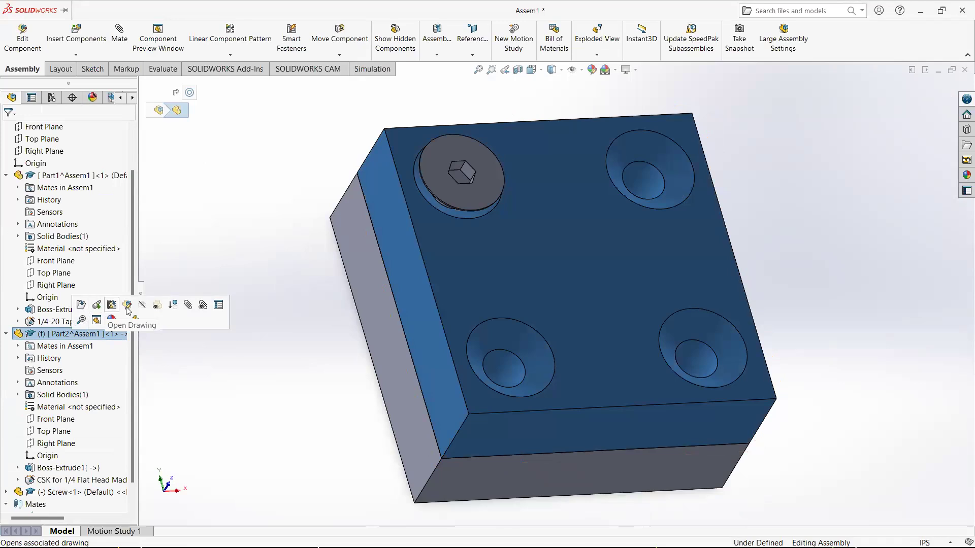
left_click(81, 304)
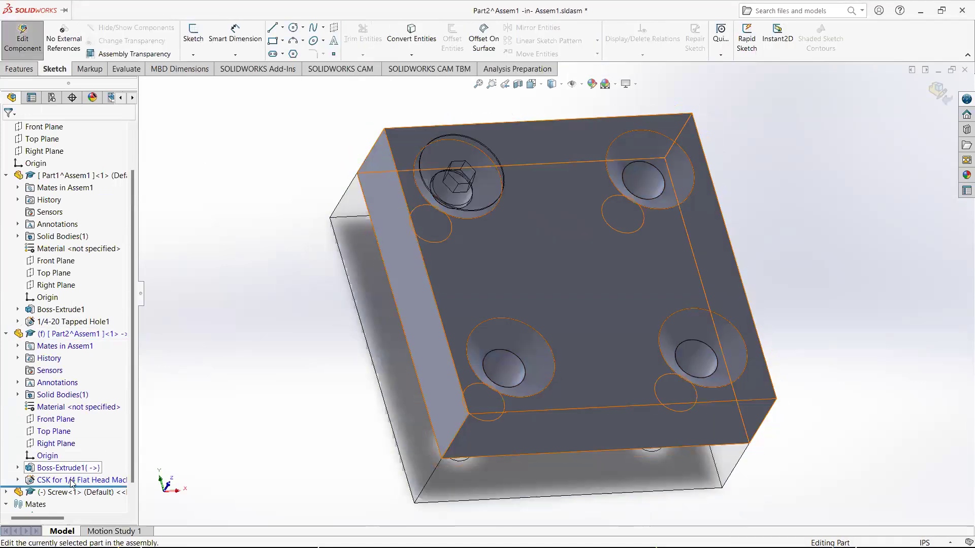
right_click(72, 482)
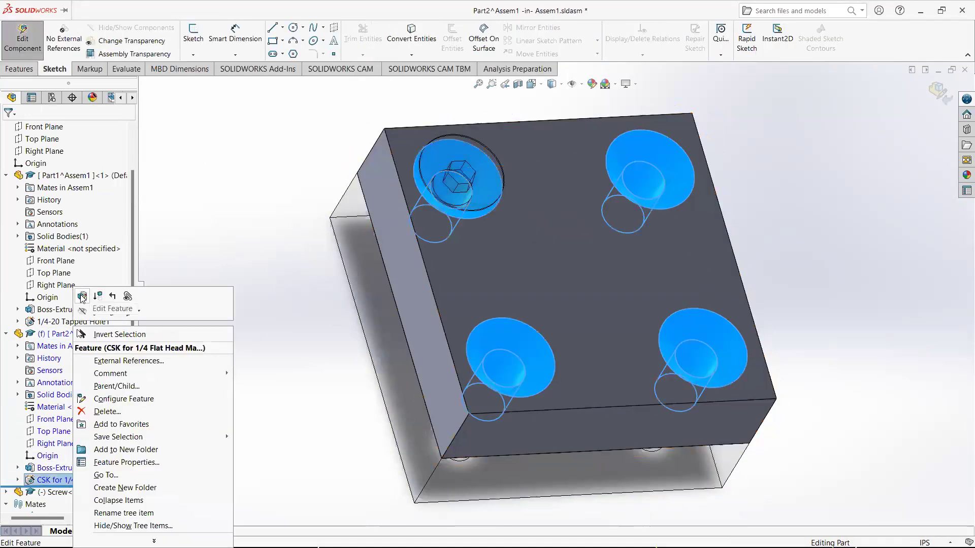
left_click(82, 297)
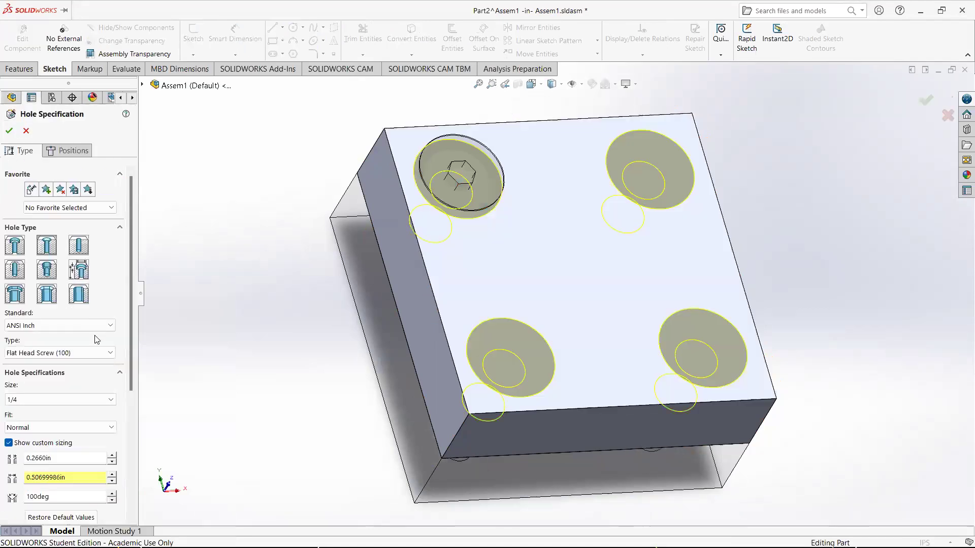
scroll(94, 378, "down", 3)
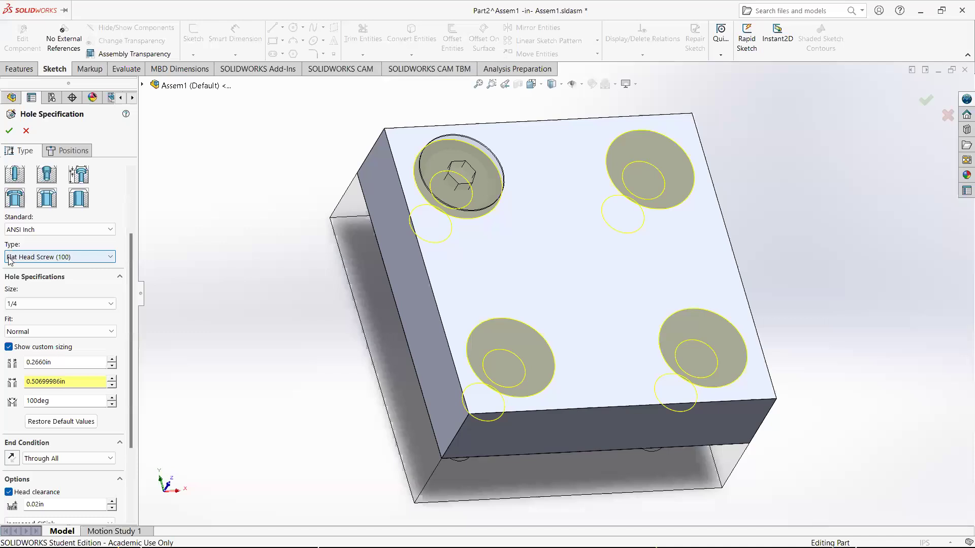
left_click(111, 263)
left_click(112, 278)
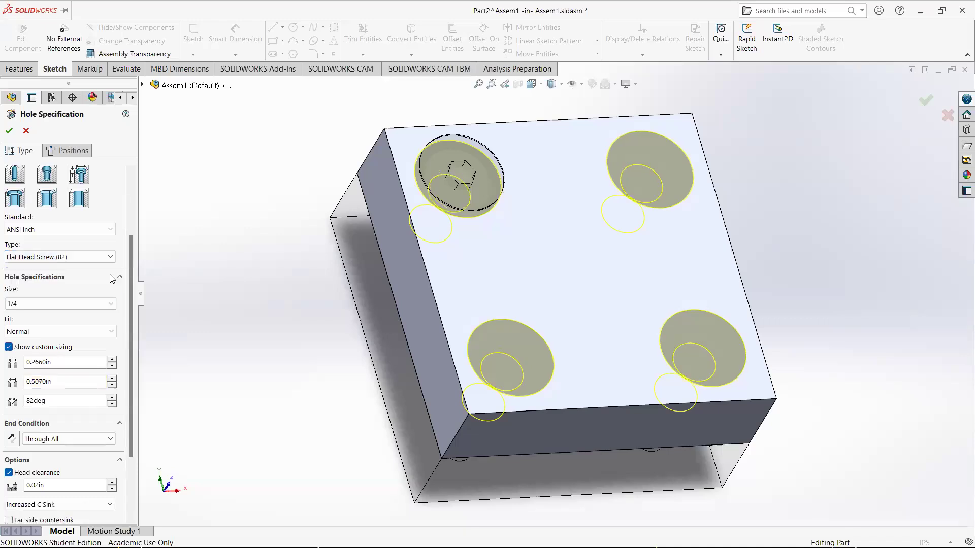
left_click(9, 128)
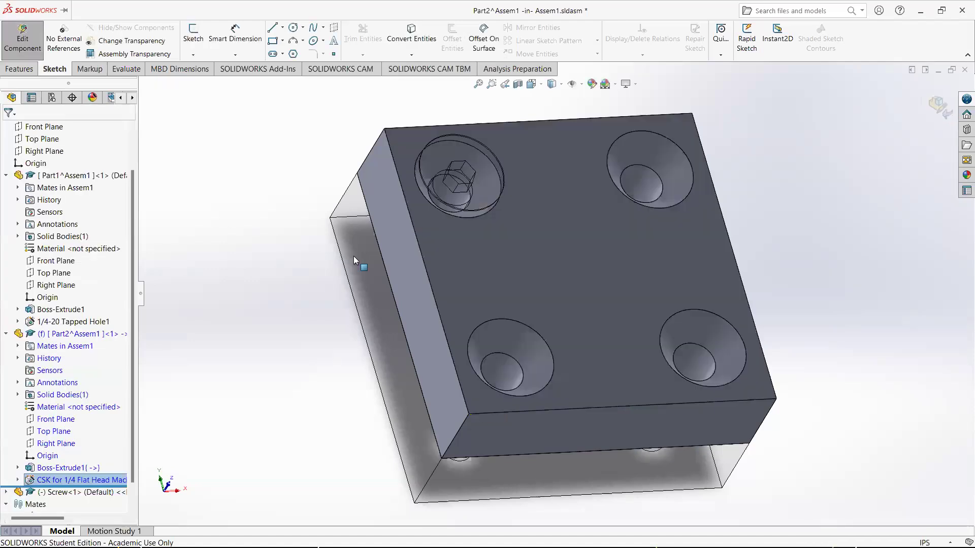
Return to the assembly and mate the screw head's conical face coincident with the countersink's conical face
left_click(948, 106)
middle_click_drag(436, 223, 493, 227)
scroll(537, 245, "down", 3)
left_click(479, 247)
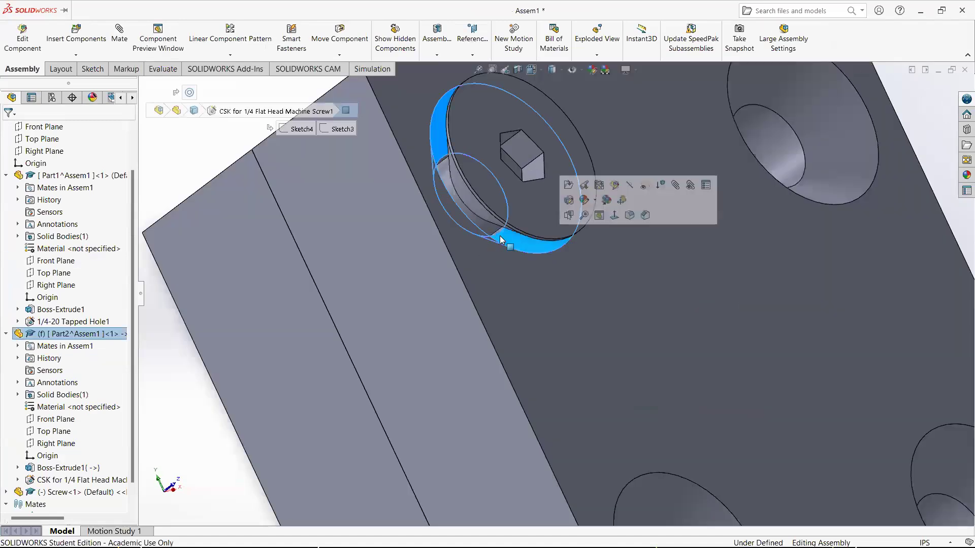
left_click(484, 218, "ctrl")
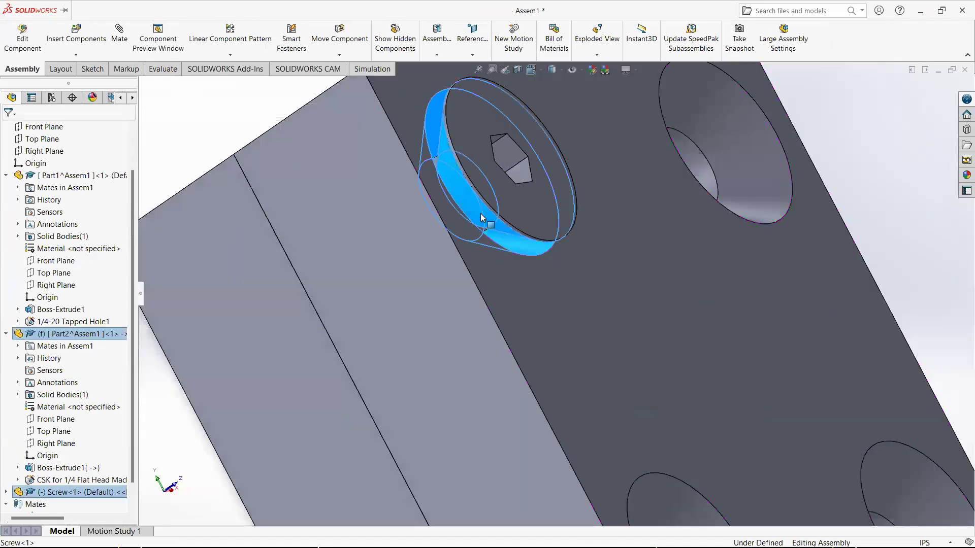
left_click(125, 48)
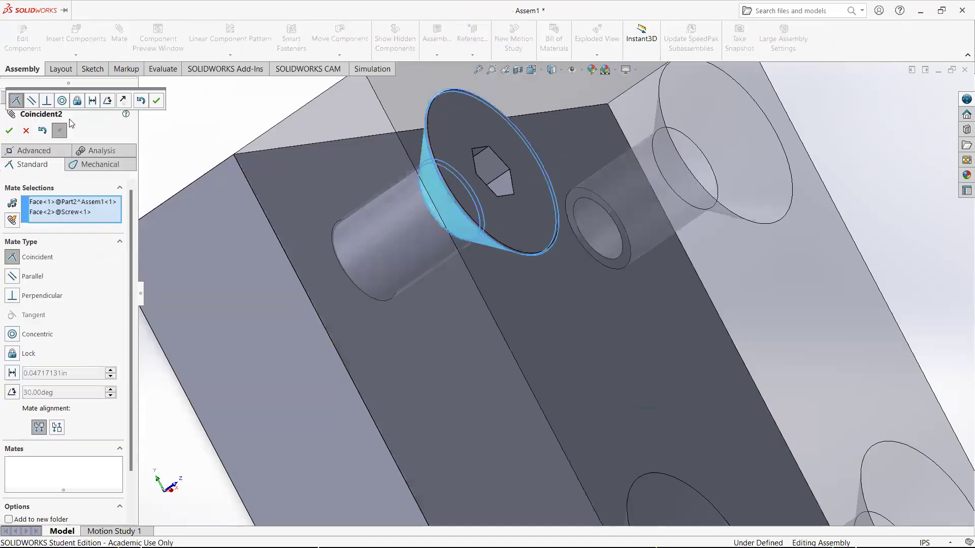
left_click(9, 131)
middle_click_drag(312, 148, 545, 339)
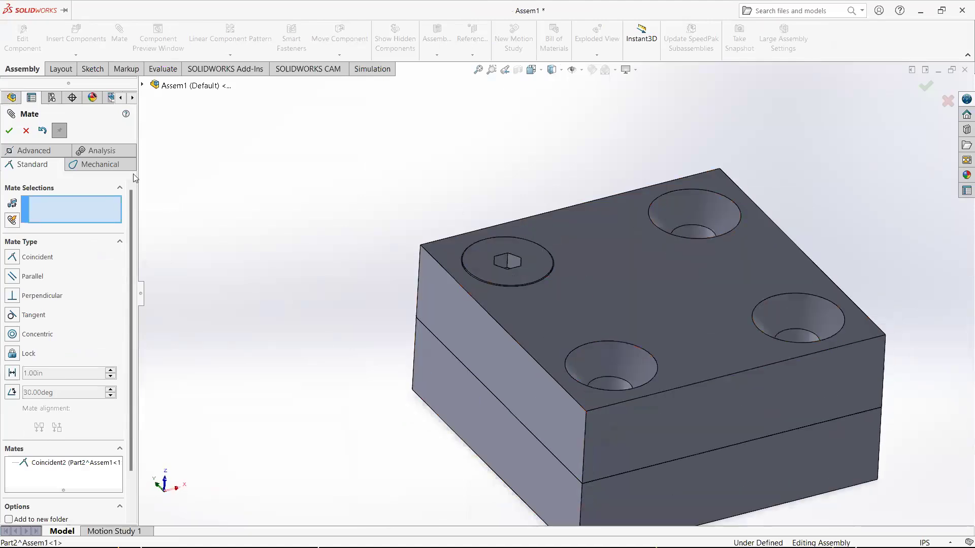
key("Escape")
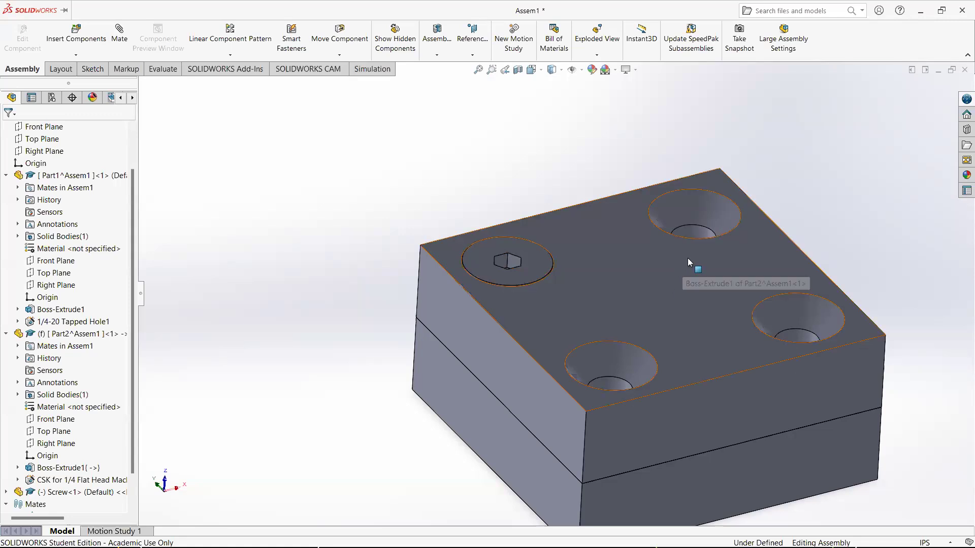
Orbit and zoom around the assembly to examine how the screw sits and how the holes line up
scroll(697, 235, "up", 3)
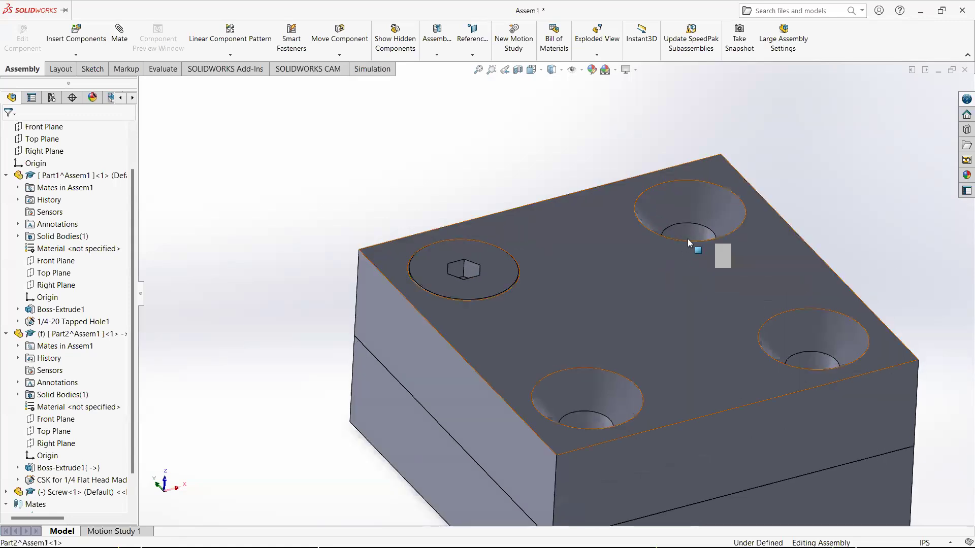
left_click(702, 215)
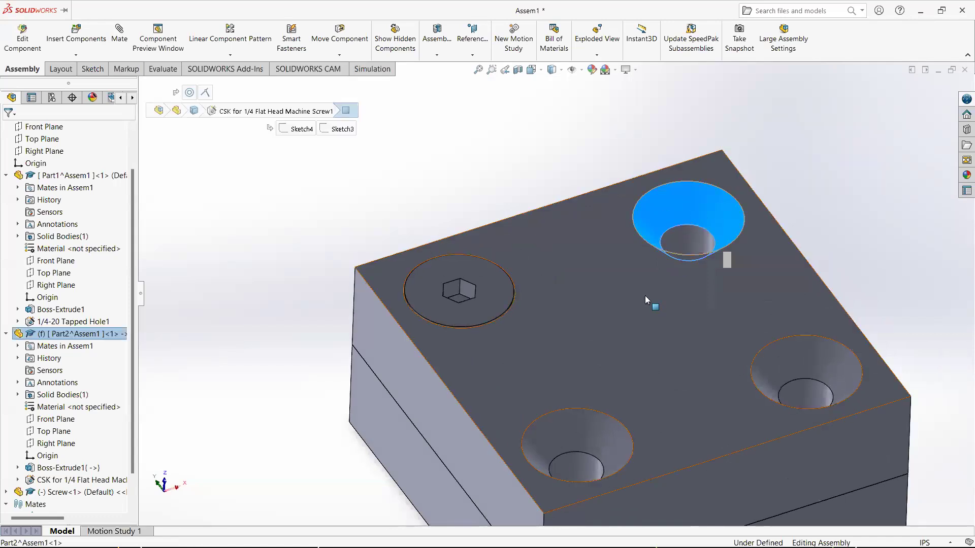
middle_click_drag(590, 332, 718, 208)
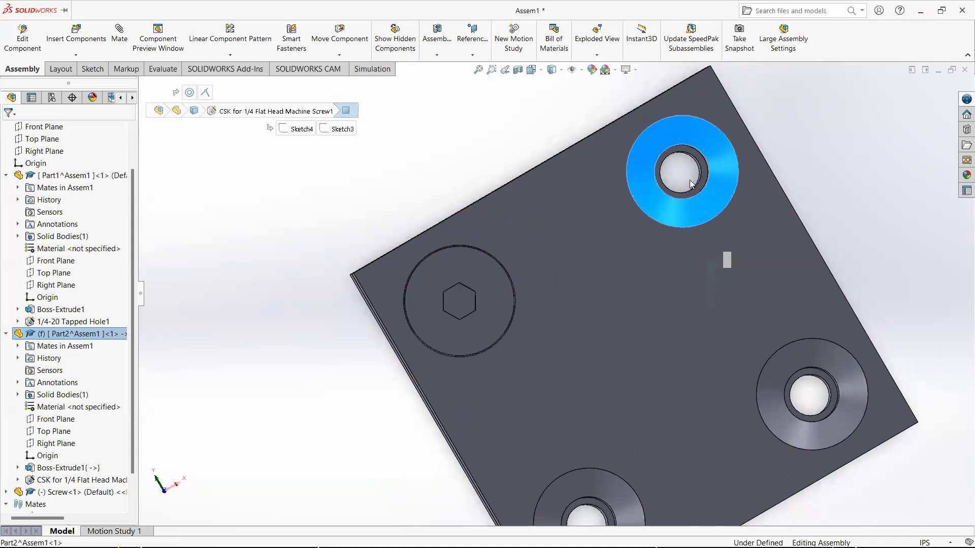
middle_click_drag(696, 141, 666, 226)
left_click(849, 195)
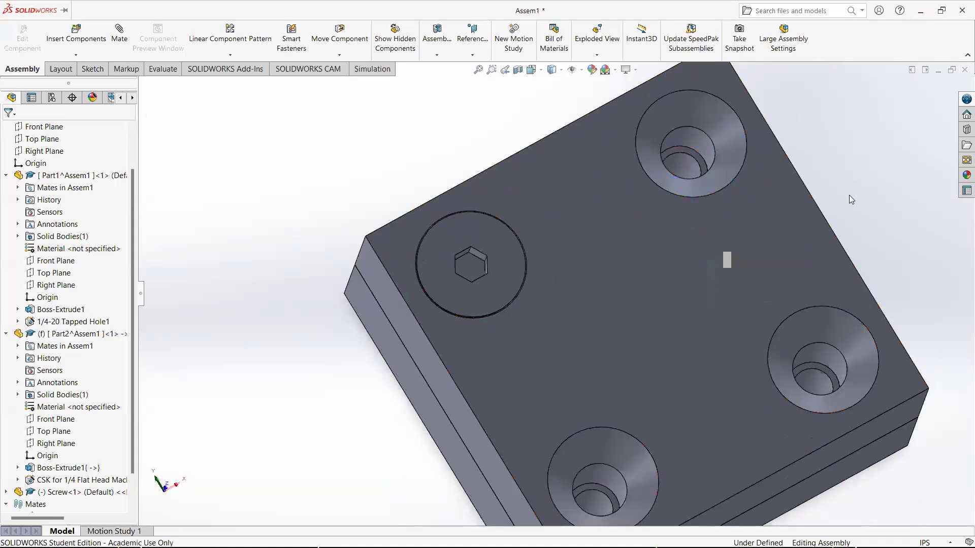
middle_click_drag(844, 151, 840, 152)
middle_click_drag(830, 214, 816, 171)
scroll(814, 175, "up", 2)
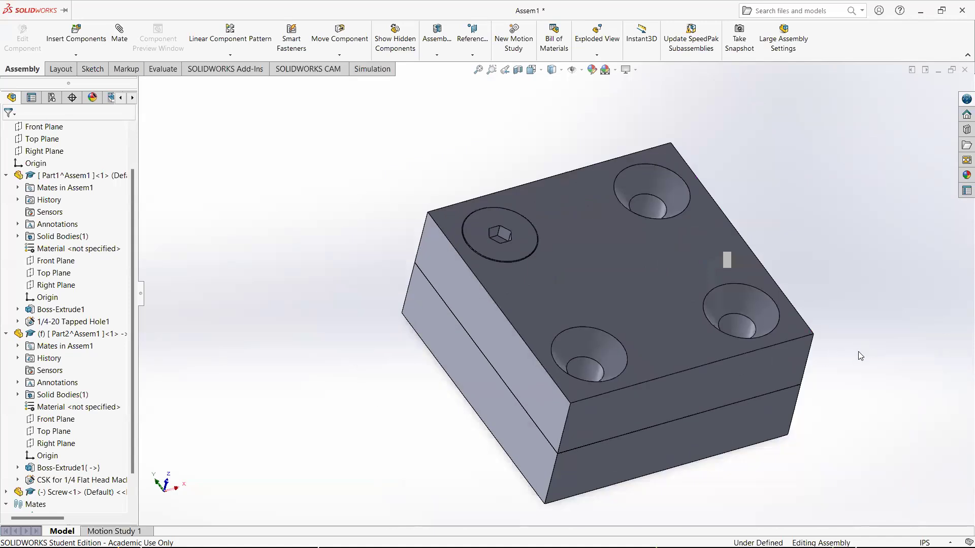
middle_click_drag(845, 347, 809, 387)
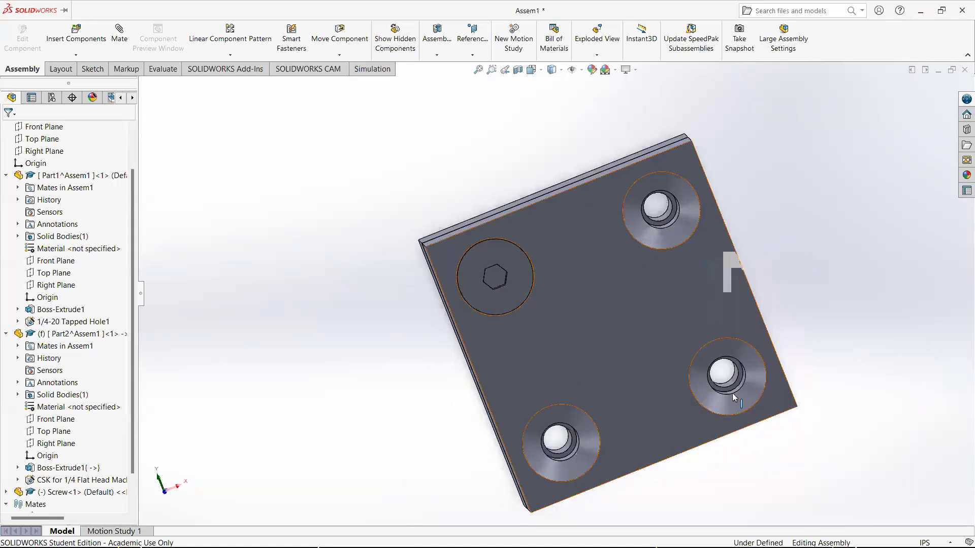
middle_click_drag(732, 393, 720, 386)
left_click(717, 384)
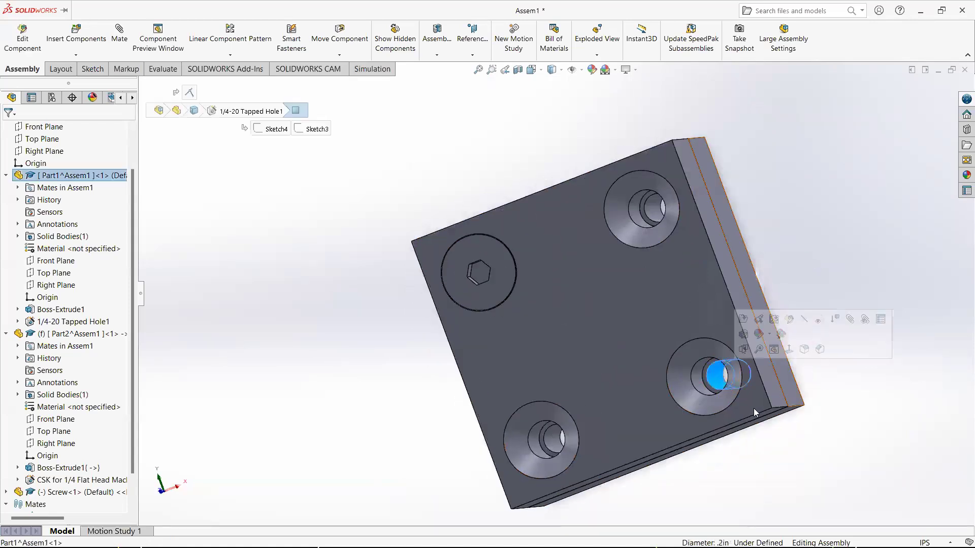
left_click(818, 419)
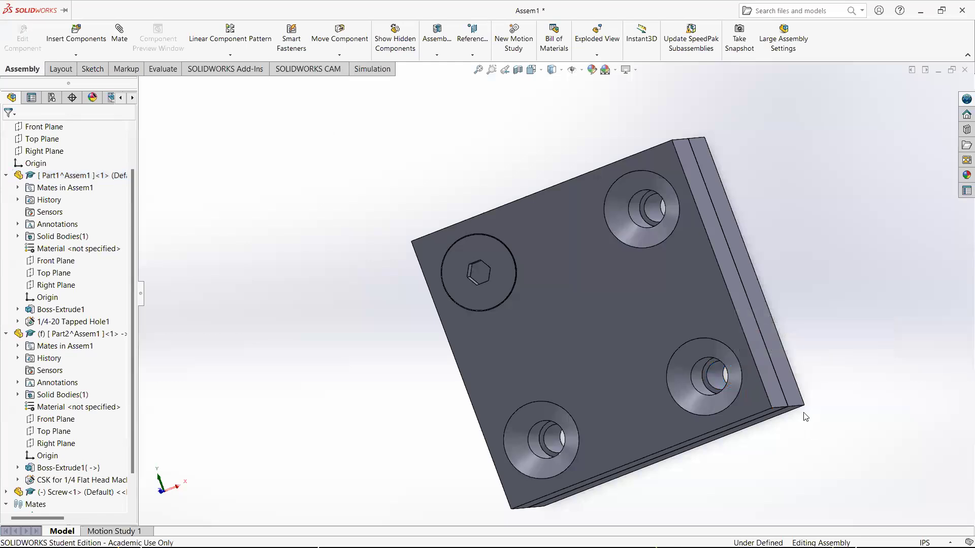
middle_click_drag(806, 377, 662, 361)
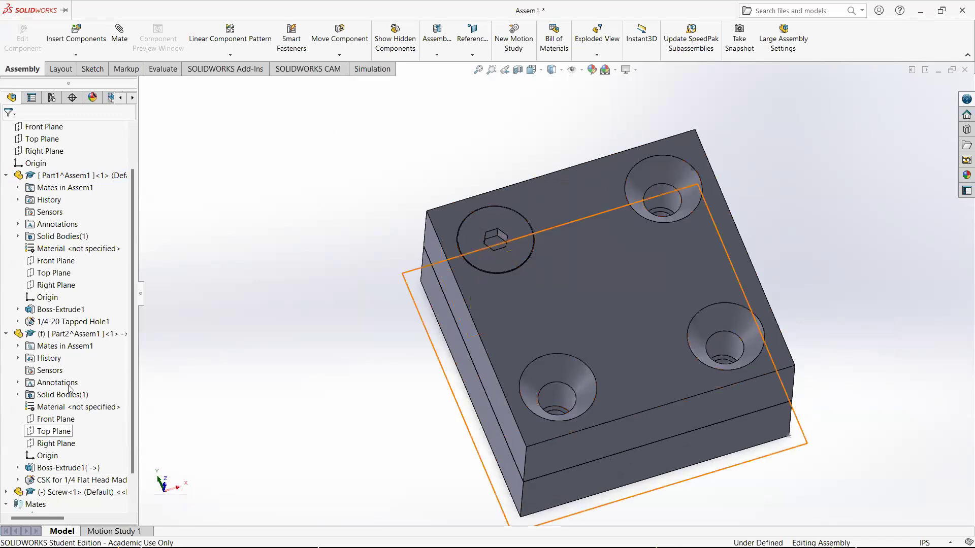
Edit the block's tapped hole positions and set the horizontal spacing between the top holes to 1 in
right_click(56, 178)
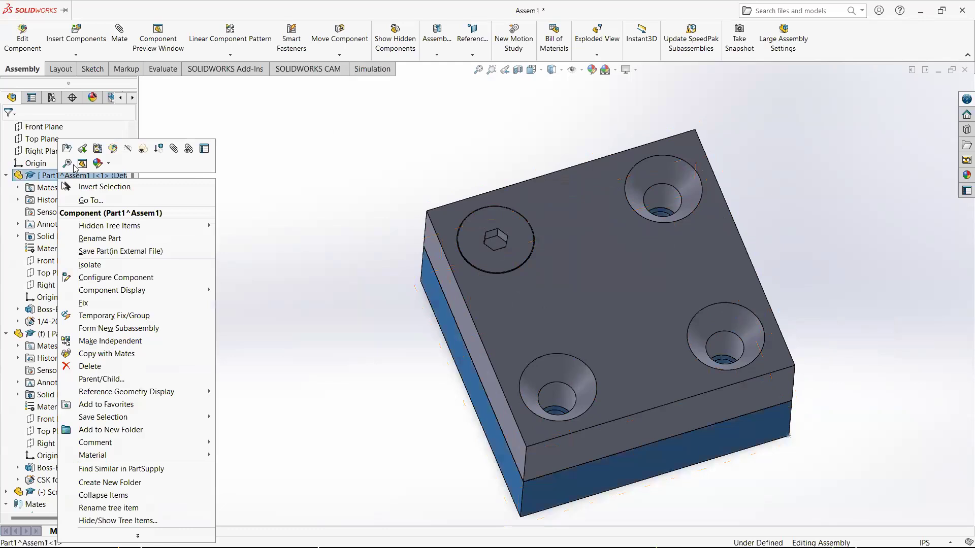
left_click(113, 149)
middle_click_drag(341, 338, 351, 243)
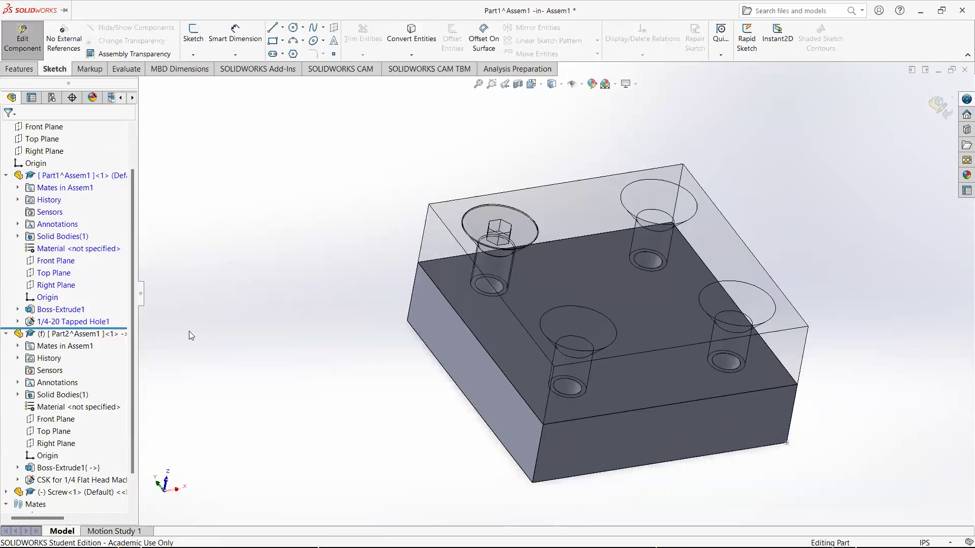
right_click(93, 326)
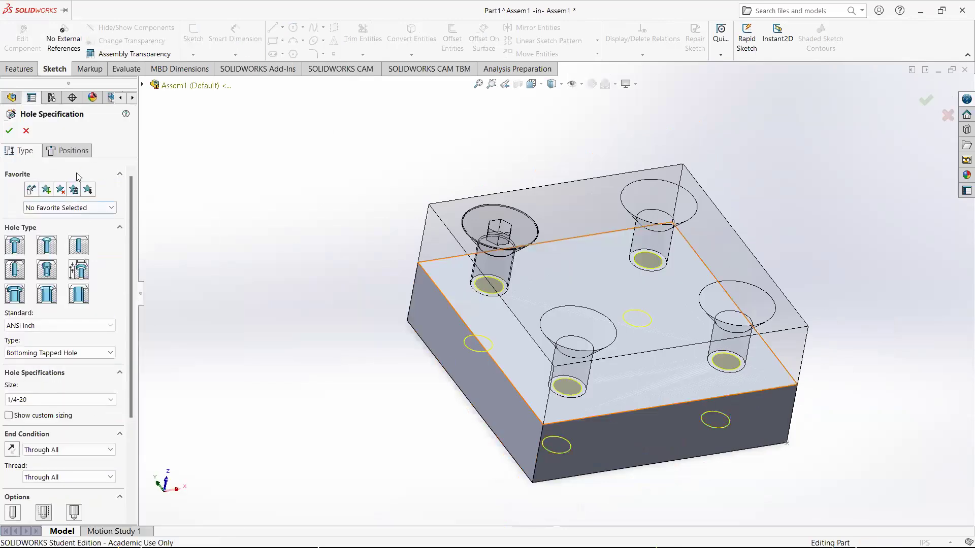
left_click(76, 156)
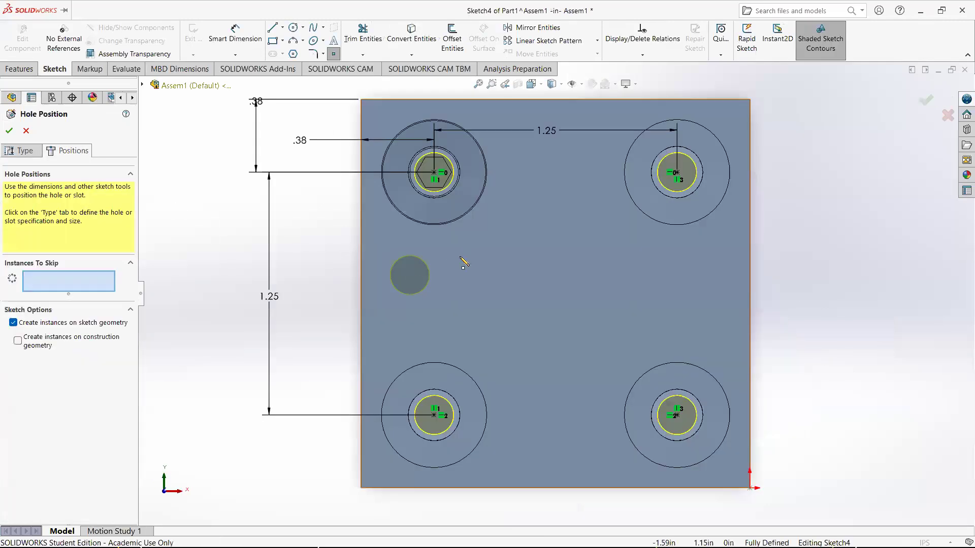
double_click(550, 134)
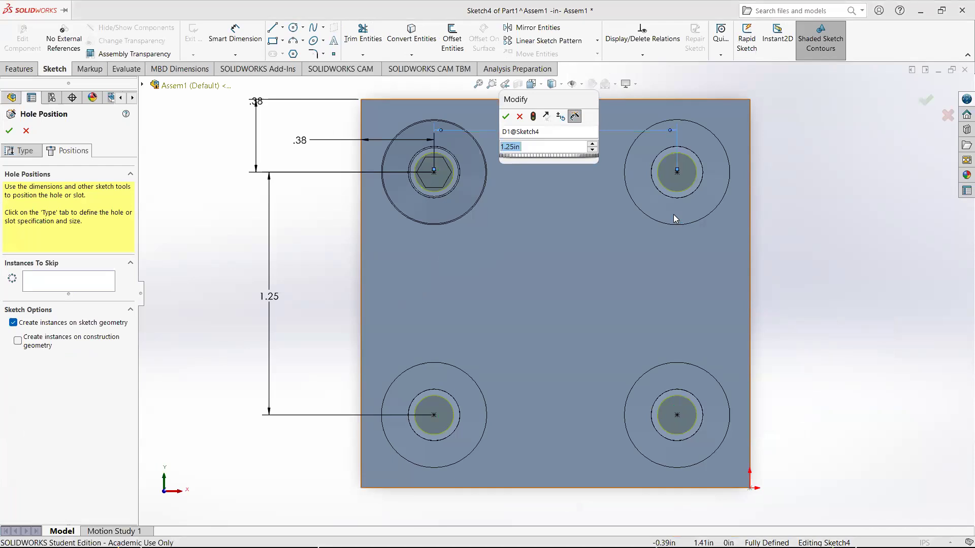
type("1")
key("Return")
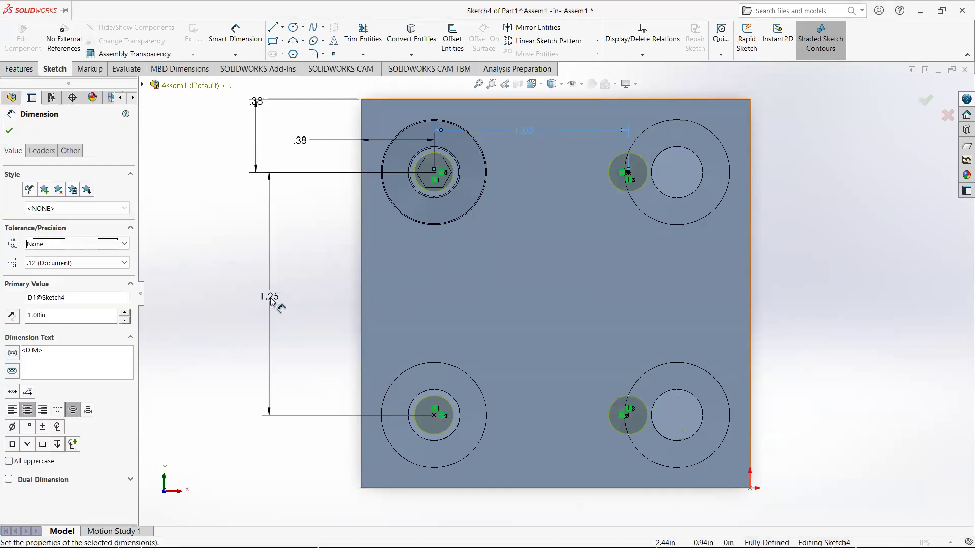
Set the vertical spacing between the block's tapped holes to 1 in and finish the hole position edit
double_click(270, 300)
type("1")
key("Return")
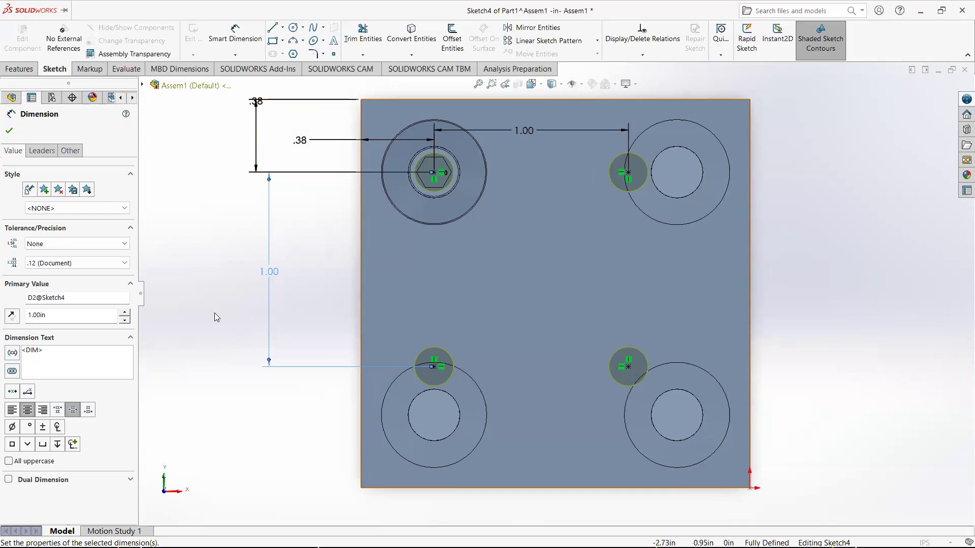
middle_click_drag(432, 452, 626, 443)
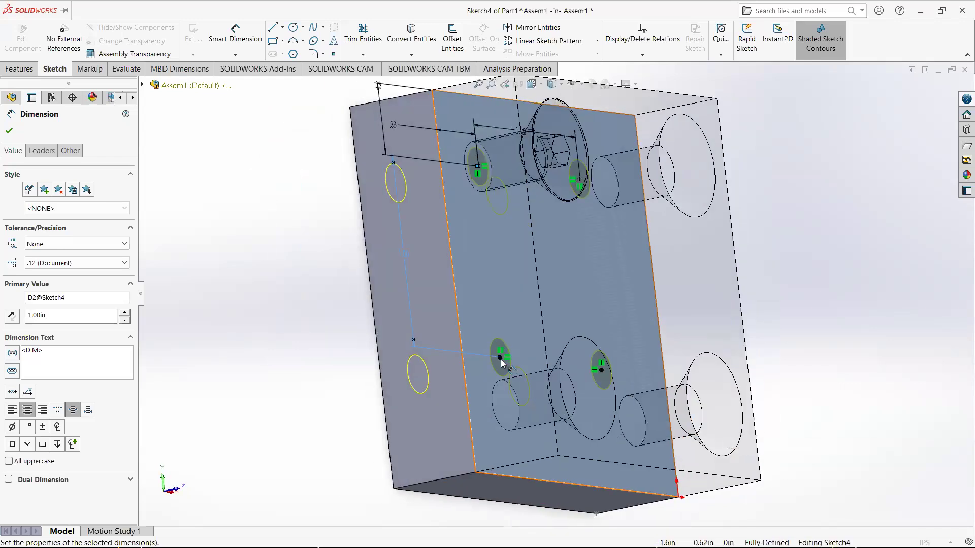
left_click(11, 133)
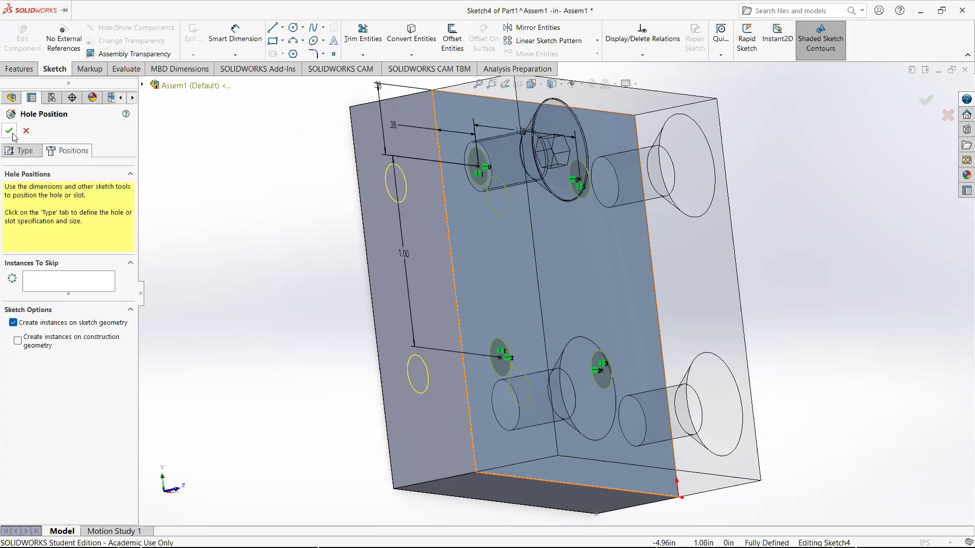
left_click(927, 101)
left_click(939, 106)
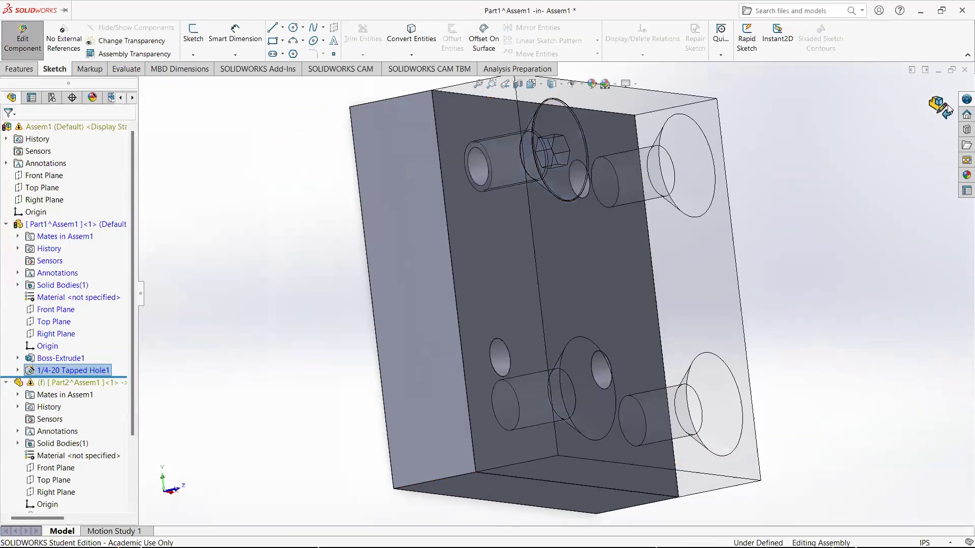
Orbit around the assembly and select the parts to inspect how the screw and holes line up
middle_click_drag(651, 257, 582, 285)
middle_click_drag(604, 319, 479, 351)
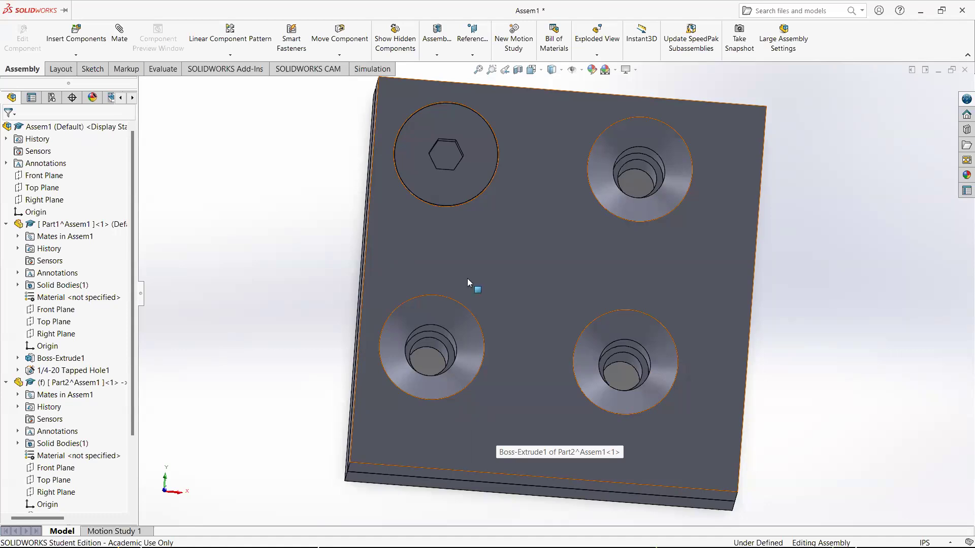
left_click(464, 188)
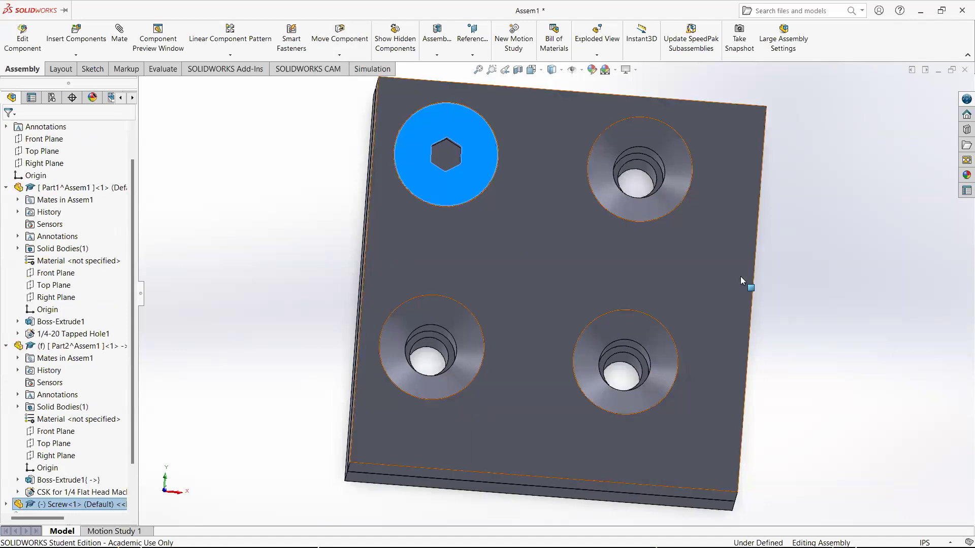
left_click(749, 299)
middle_click_drag(749, 300, 670, 399)
middle_click_drag(661, 450, 658, 472)
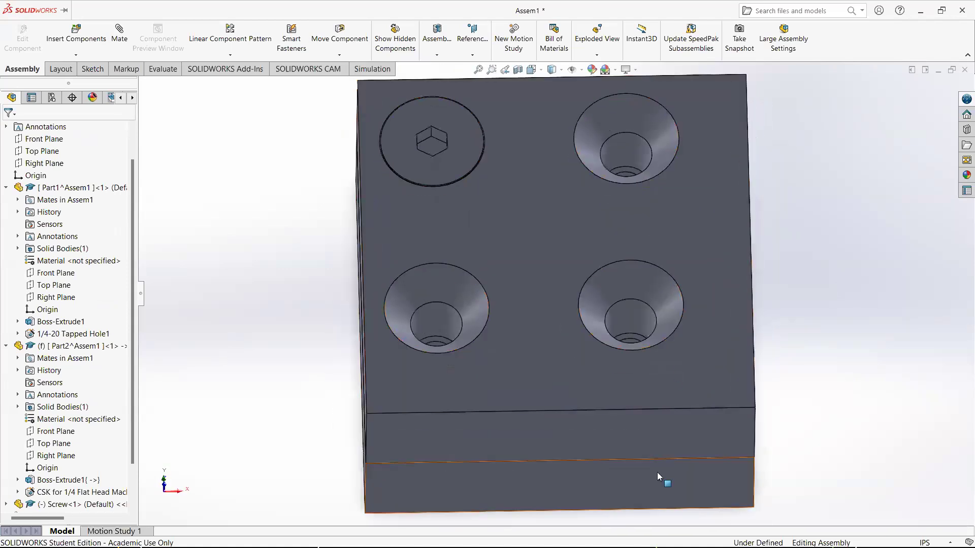
left_click(657, 472)
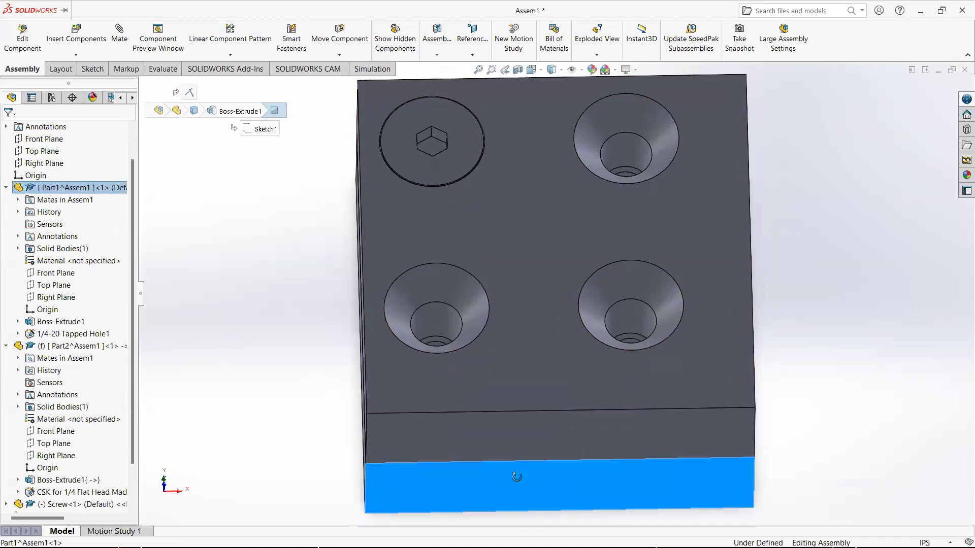
middle_click_drag(512, 475, 516, 481)
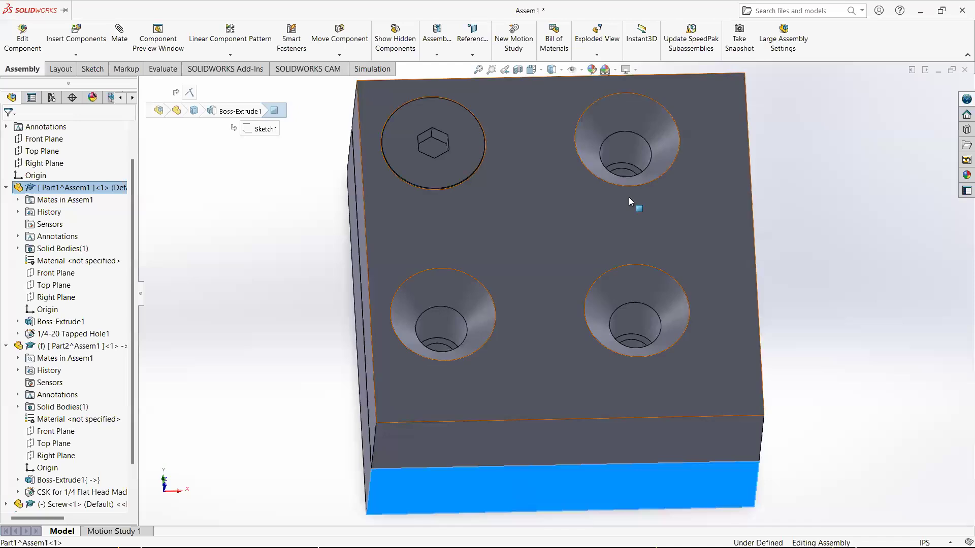
left_click(571, 376)
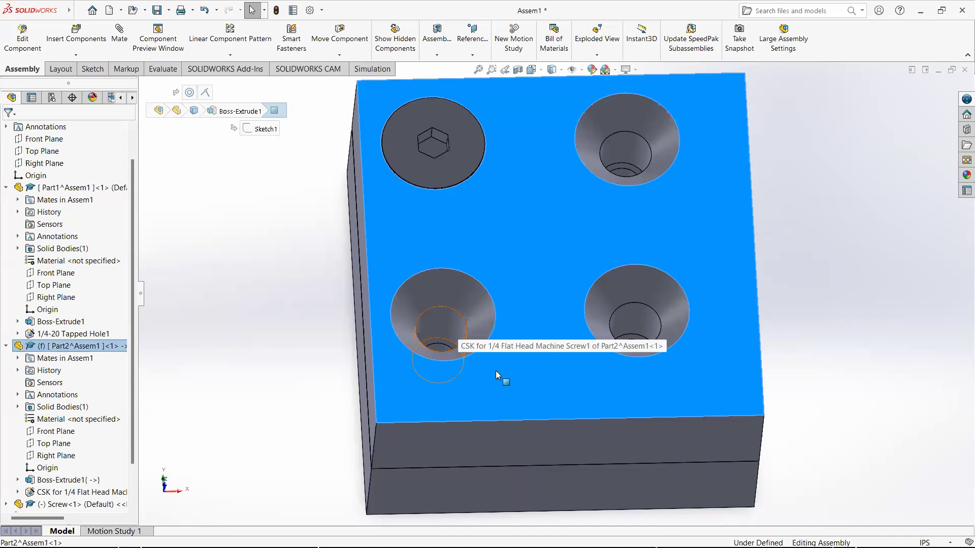
left_click(515, 491)
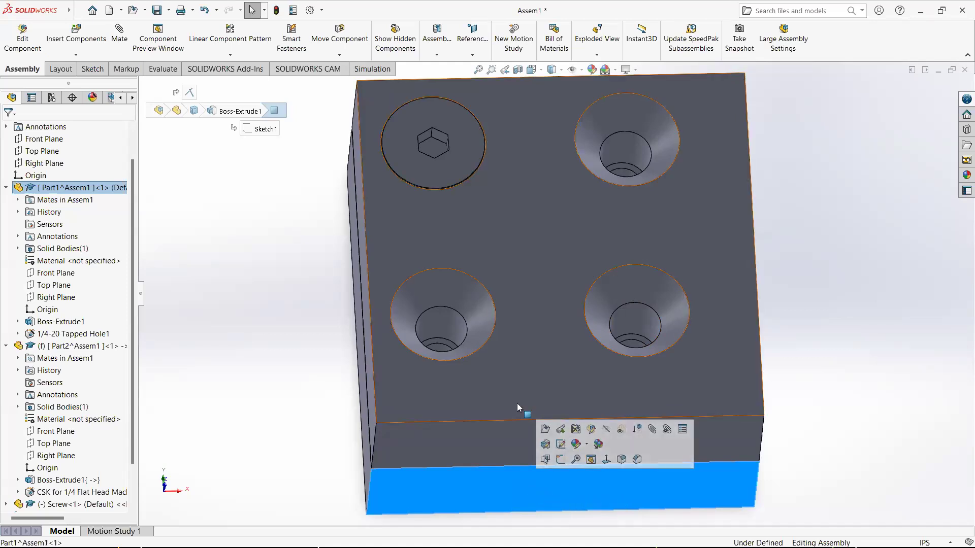
left_click(562, 357)
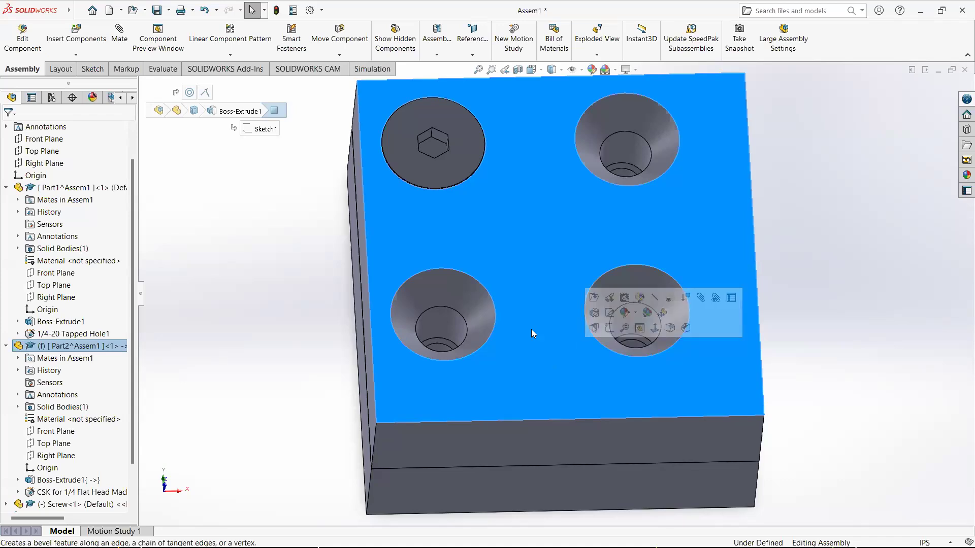
left_click(693, 496)
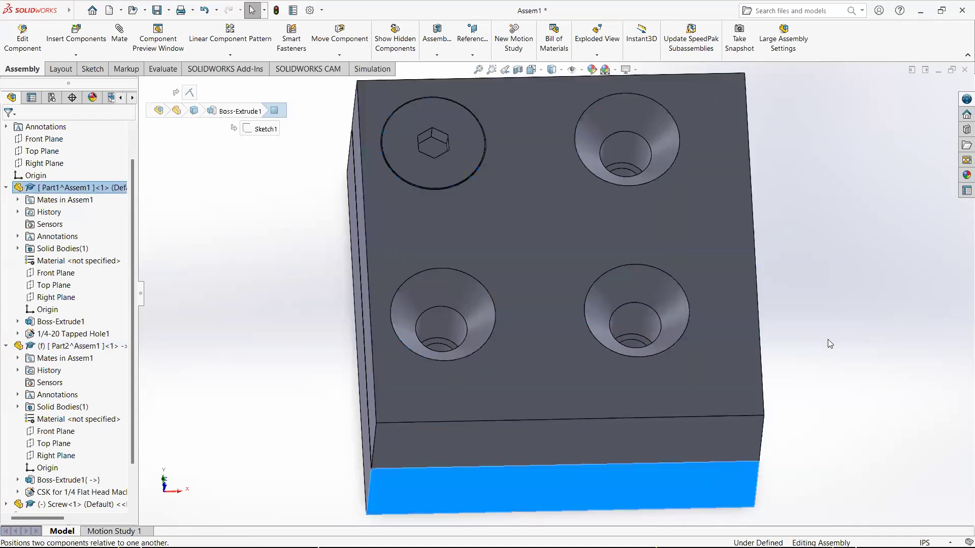
left_click(584, 335)
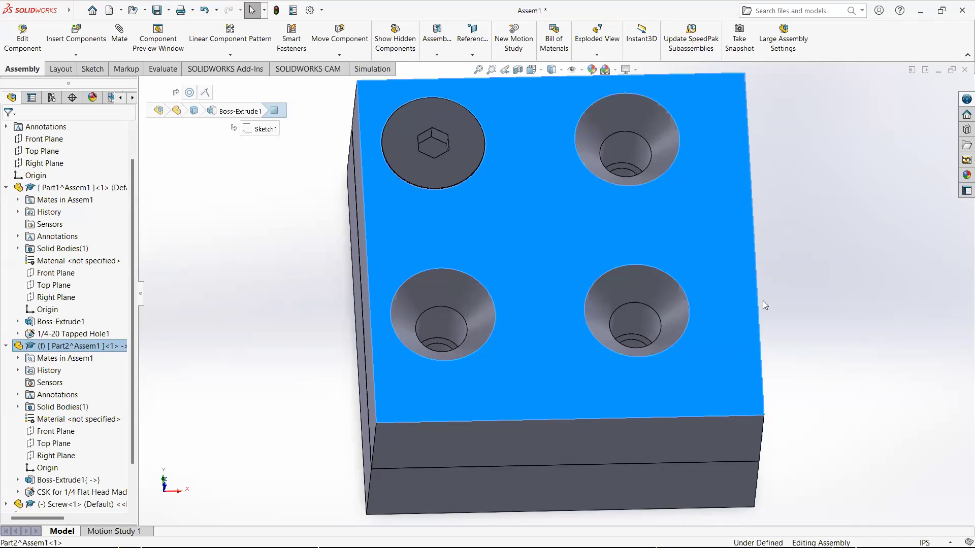
middle_click_drag(733, 215, 732, 232)
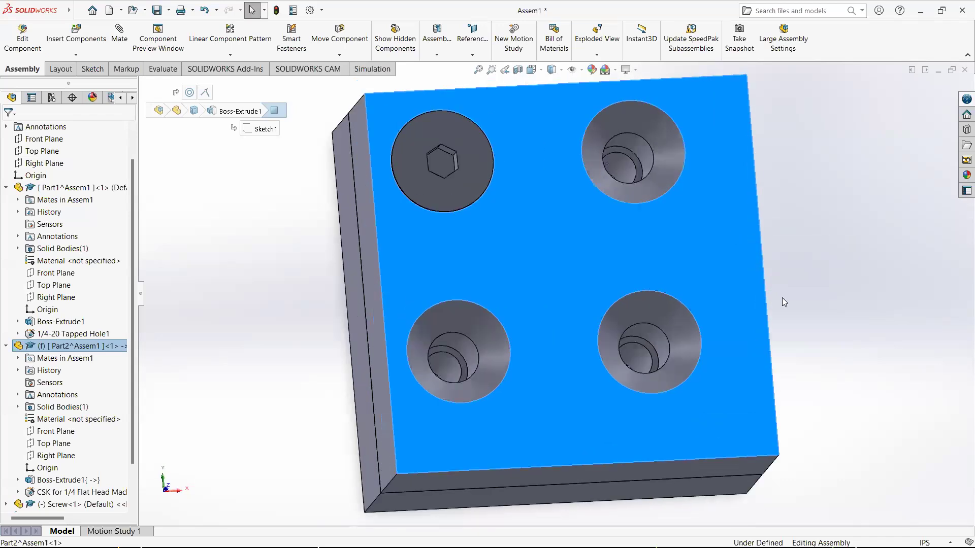
left_click(854, 351)
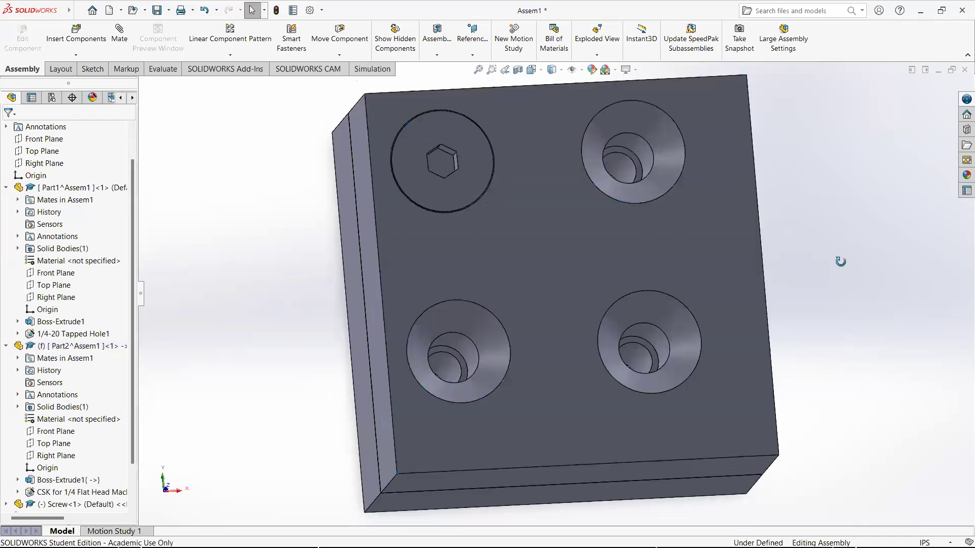
middle_click_drag(838, 261, 836, 269)
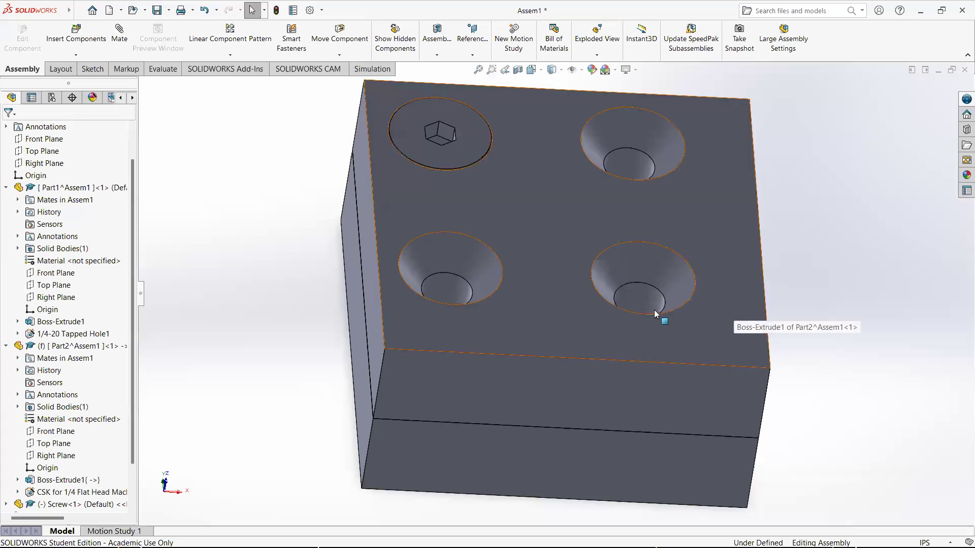
left_click(540, 446)
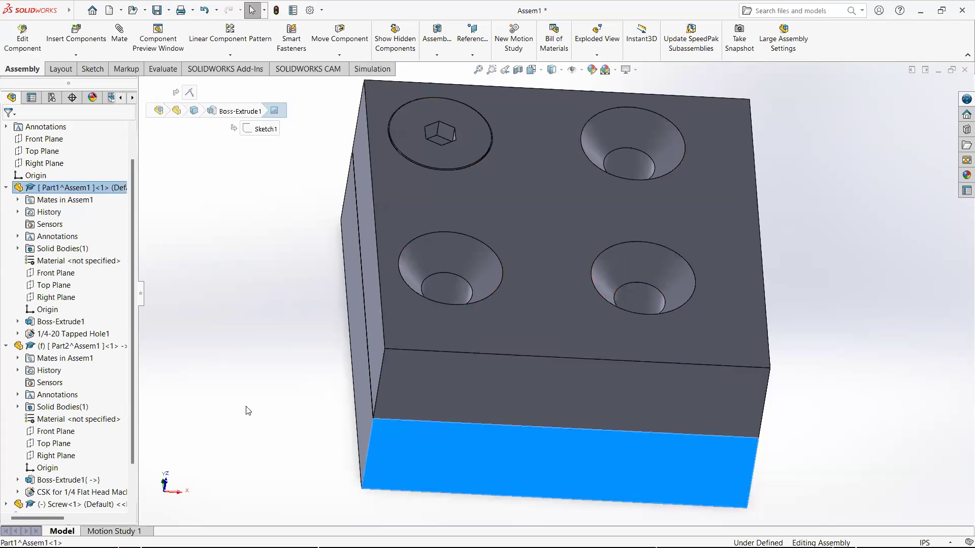
Open the block part for in-context editing within the assembly
right_click(117, 187)
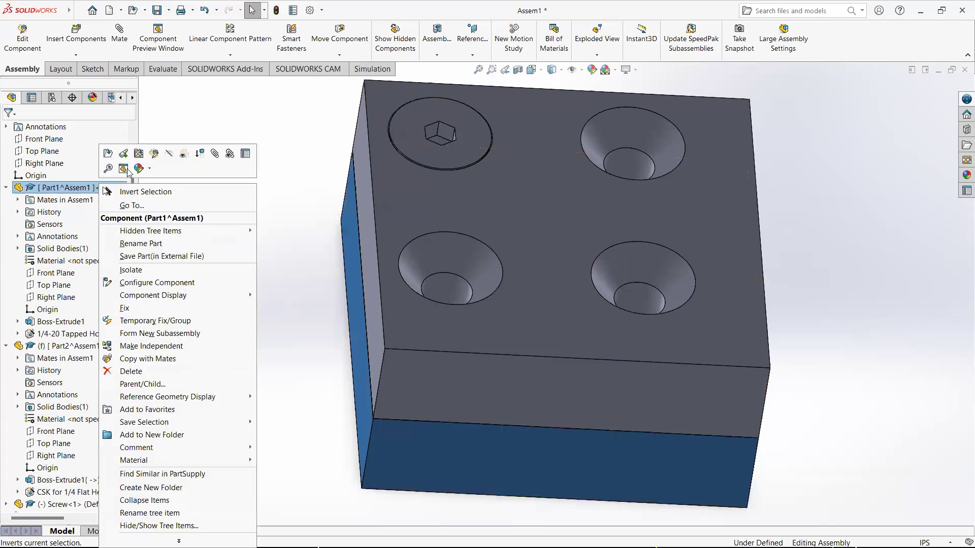
left_click(154, 153)
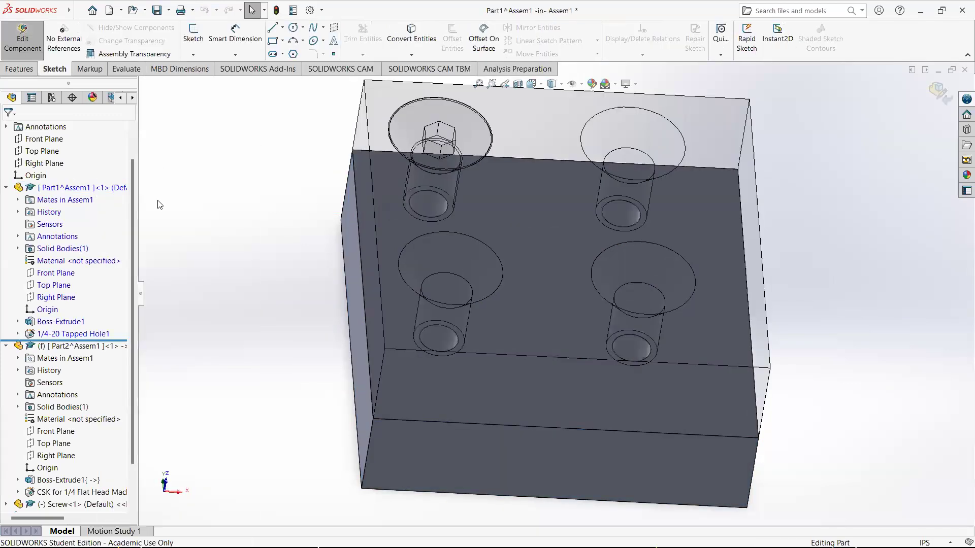
right_click(64, 326)
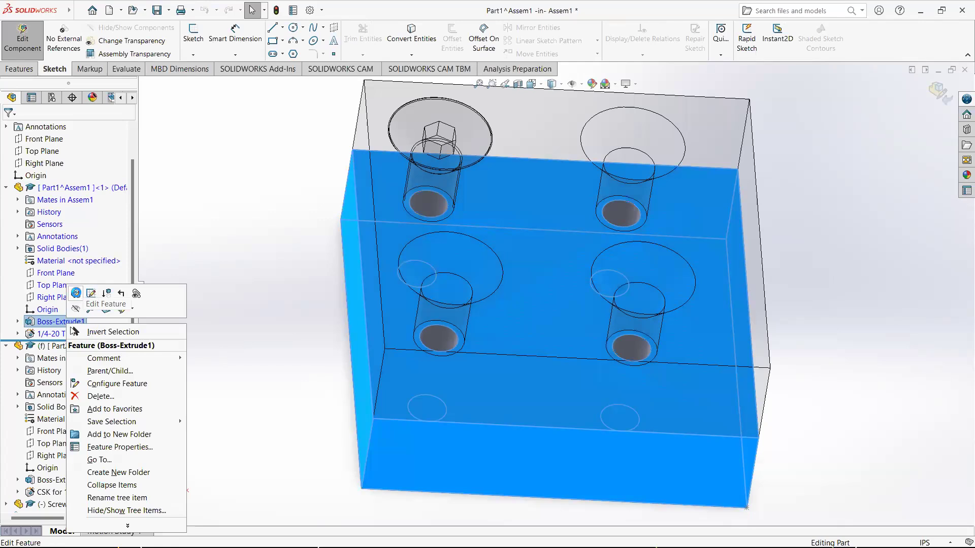
left_click(76, 293)
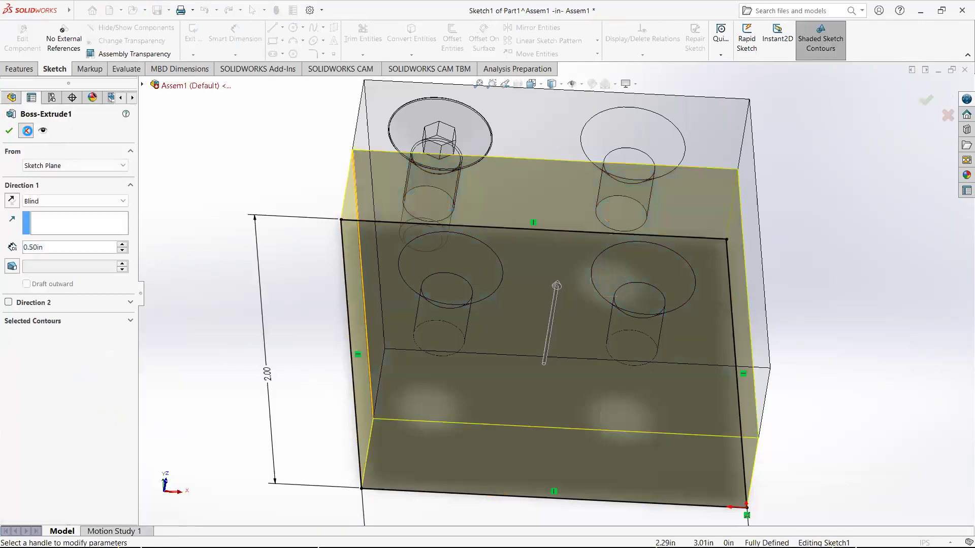
key("Escape")
Edit the block's base extrude sketch, set its vertical side length to 3 in, and rebuild
right_click(73, 322)
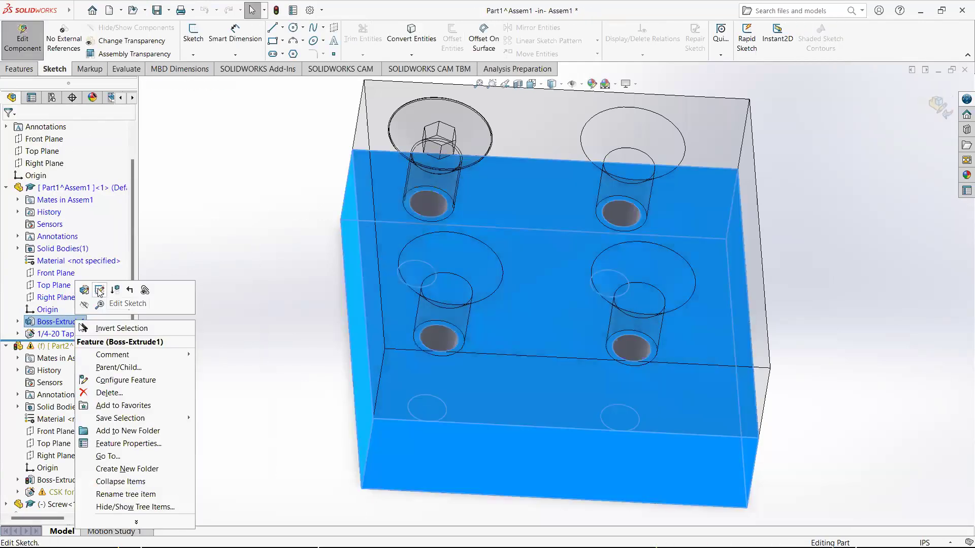
left_click(99, 291)
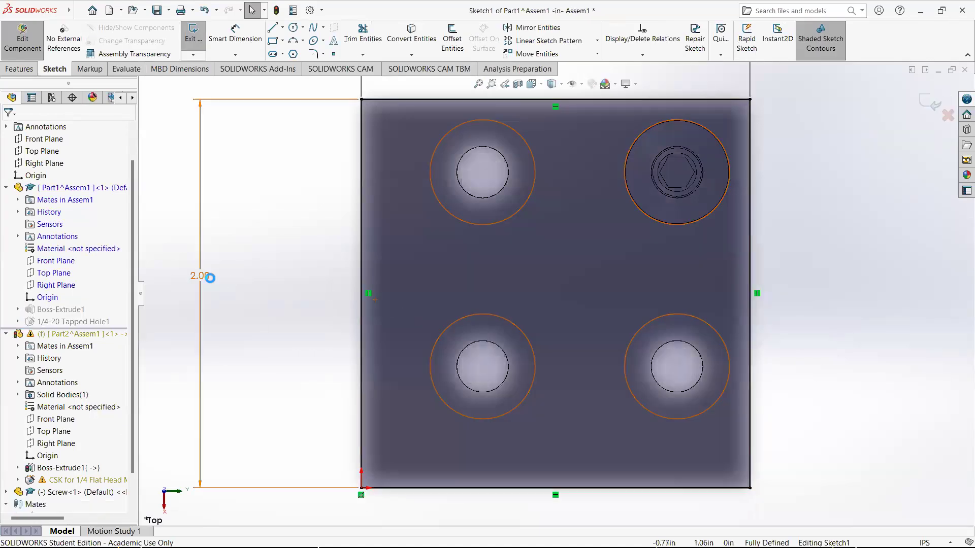
double_click(202, 276)
type("3")
key("Return")
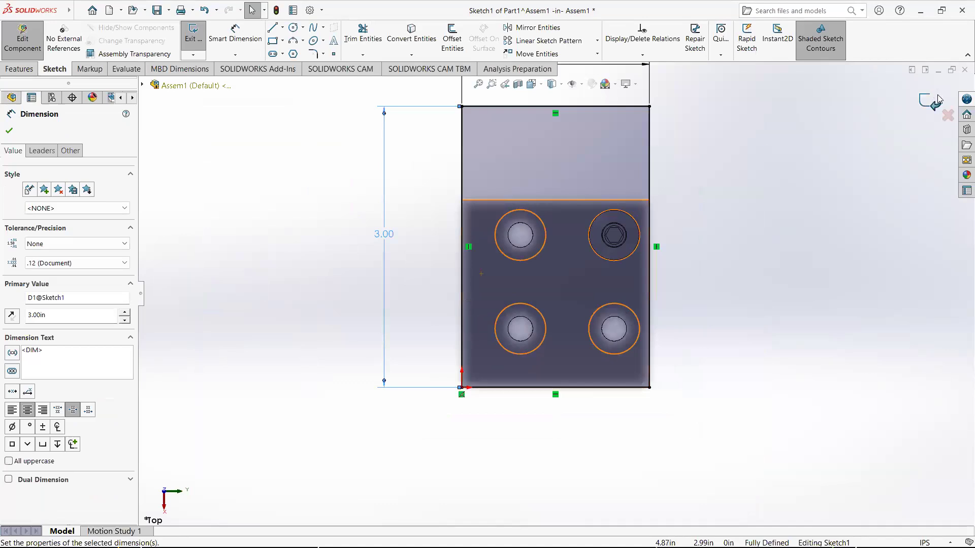
left_click(938, 100)
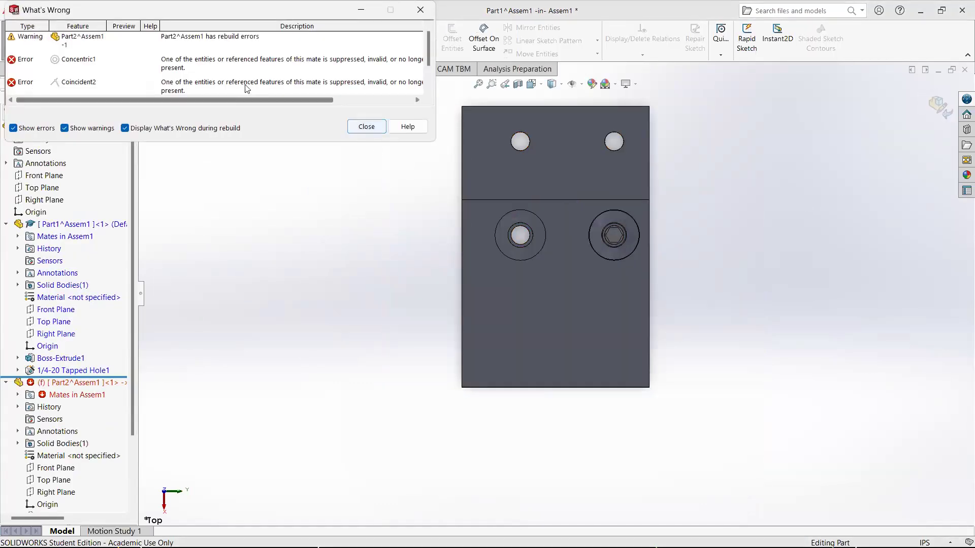
Review the listed rebuild errors and close the error dialog
left_click(173, 73)
left_click_drag(282, 101, 222, 112)
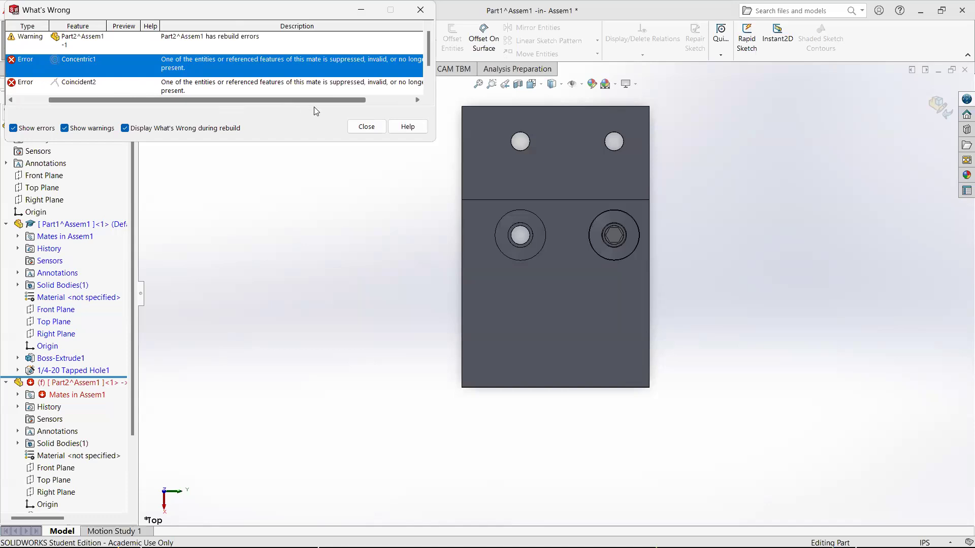
left_click(374, 129)
Expand the top part's mates and inspect the failing Concentric1 and Coincident2 mates
middle_click_drag(631, 285, 711, 305)
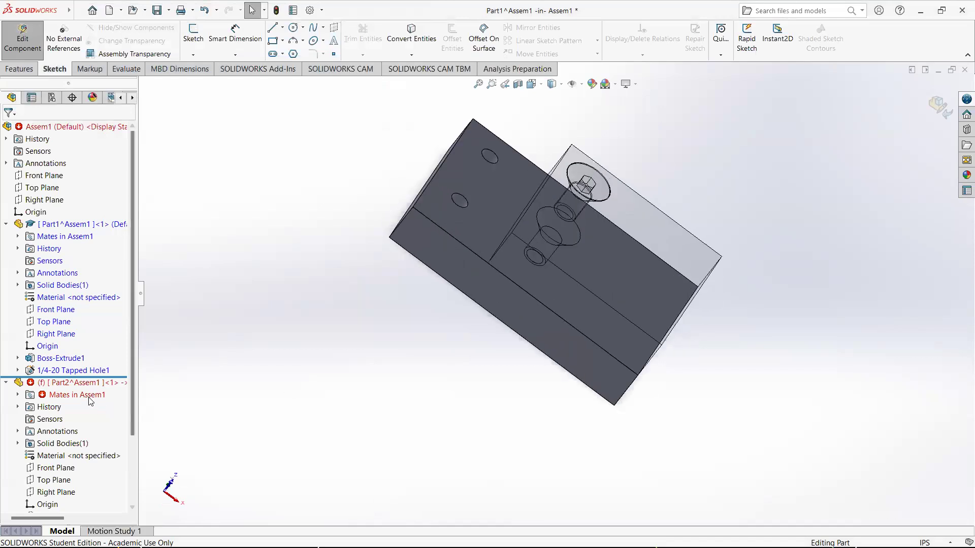
left_click(18, 395)
left_click(90, 408)
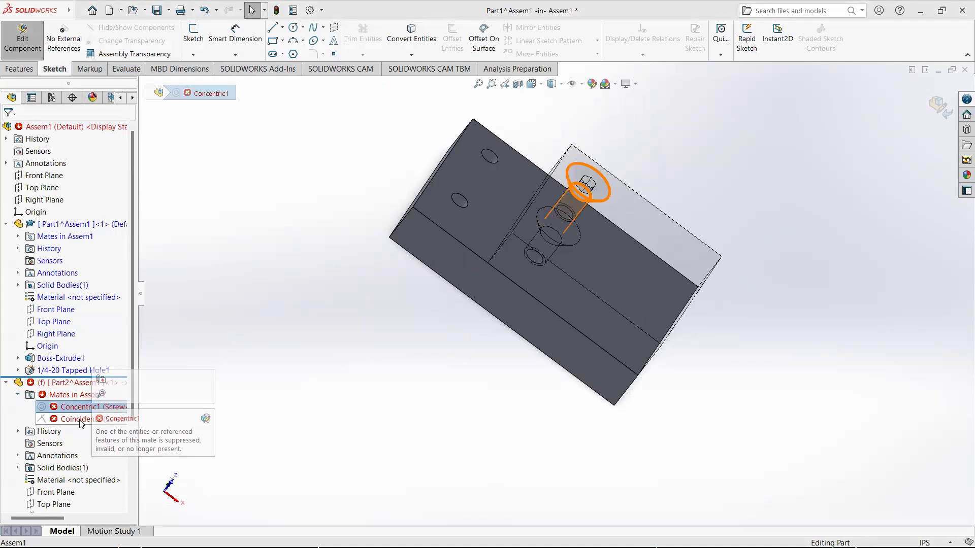
left_click(80, 420)
middle_click_drag(442, 315, 604, 272)
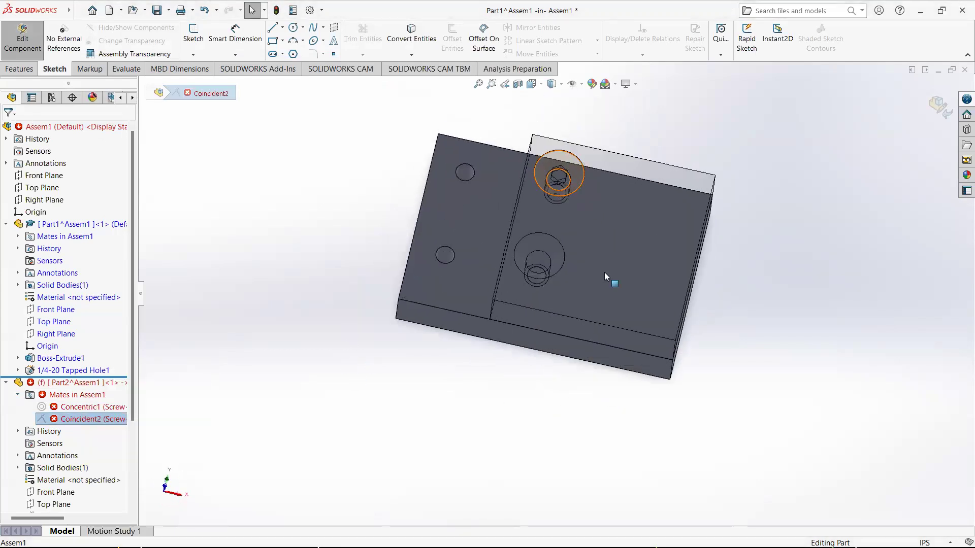
middle_click_drag(699, 304, 679, 311)
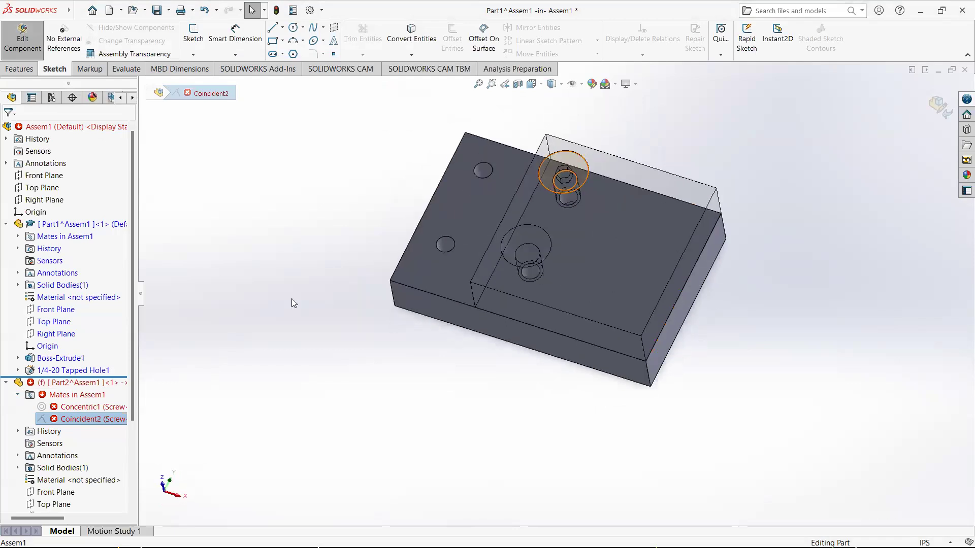
Orbit and zoom around the assembly to examine the screw and holes on the lengthened block
left_click(74, 386)
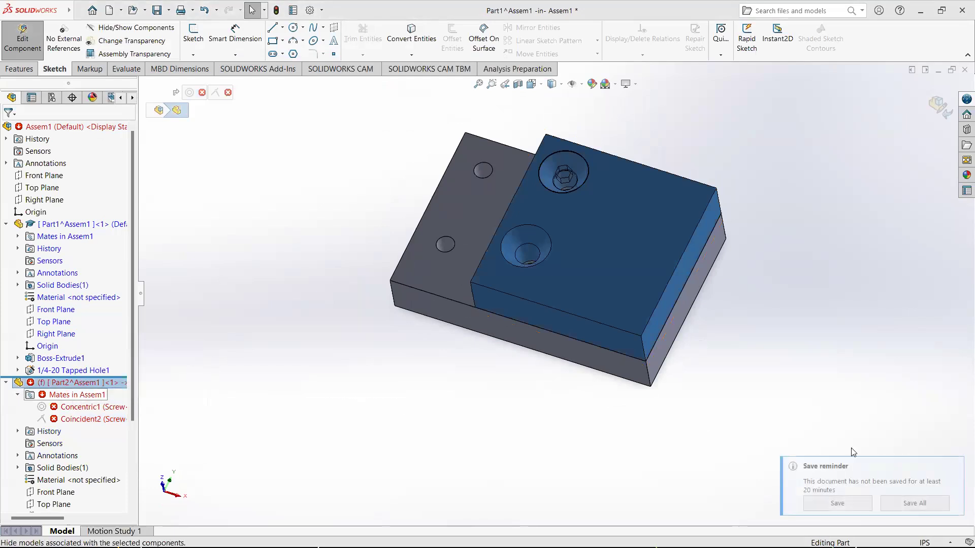
left_click(954, 466)
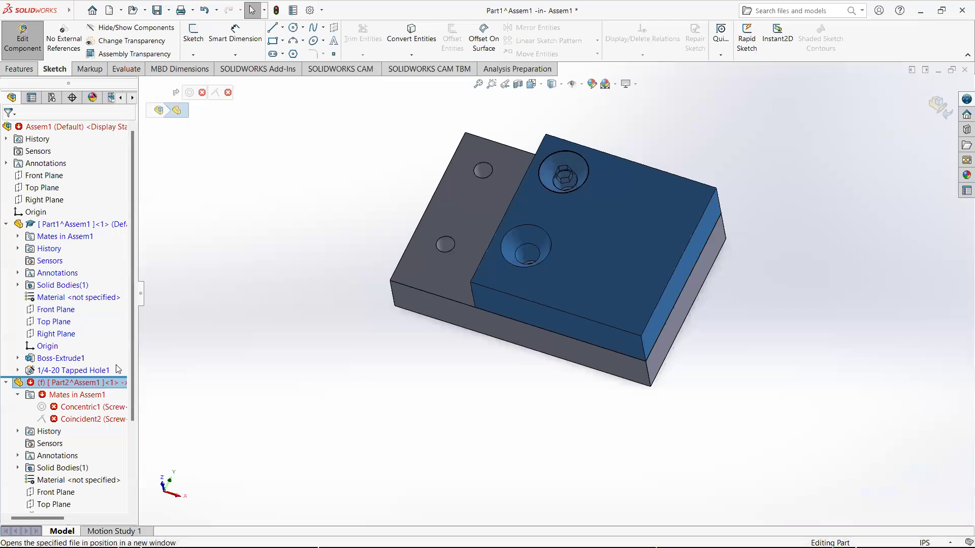
left_click(425, 359)
middle_click_drag(425, 359, 447, 441)
middle_click_drag(509, 293, 581, 161)
scroll(549, 231, "down", 3)
middle_click_drag(550, 232, 581, 182)
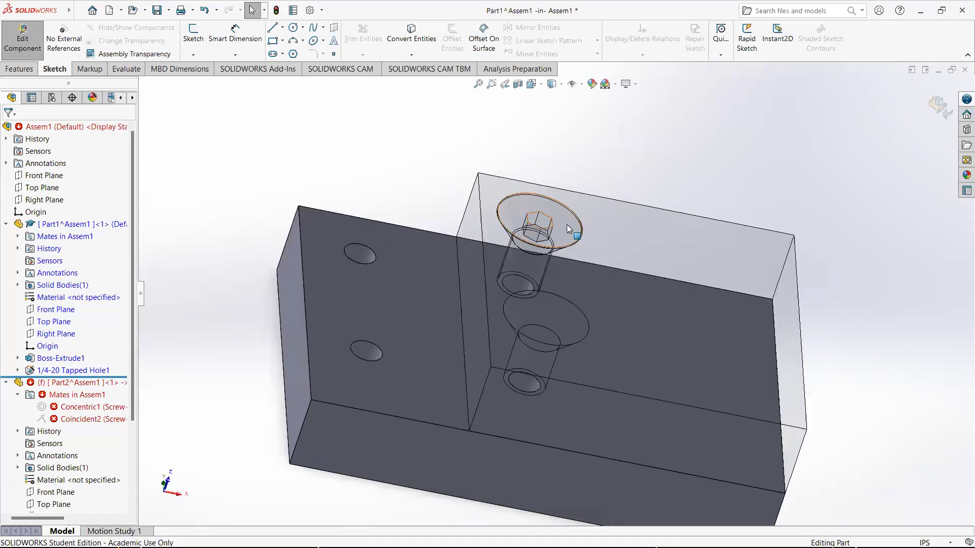
middle_click_drag(571, 297, 500, 317)
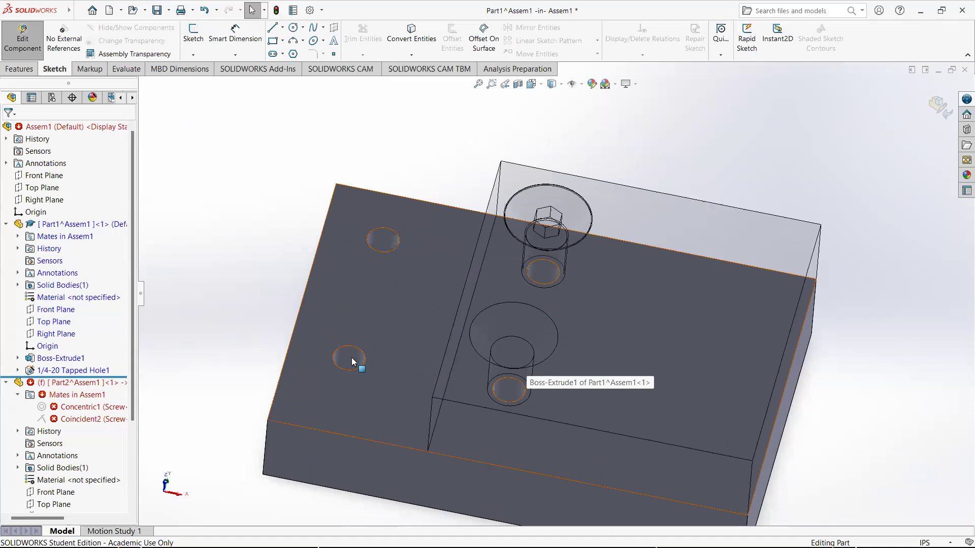
Finish editing the block in context and return to the top-level assembly
left_click(647, 206)
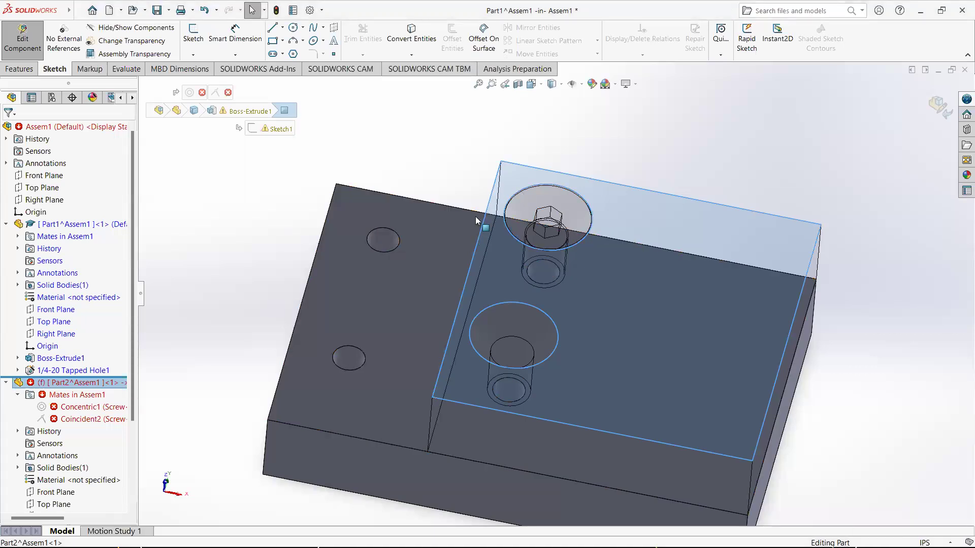
left_click(709, 163)
scroll(357, 345, "up", 2)
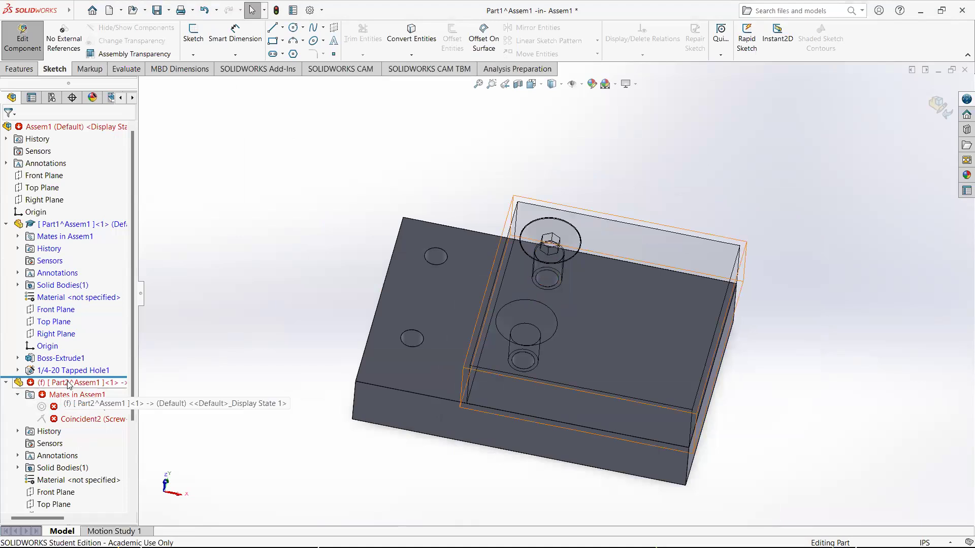
left_click(97, 382)
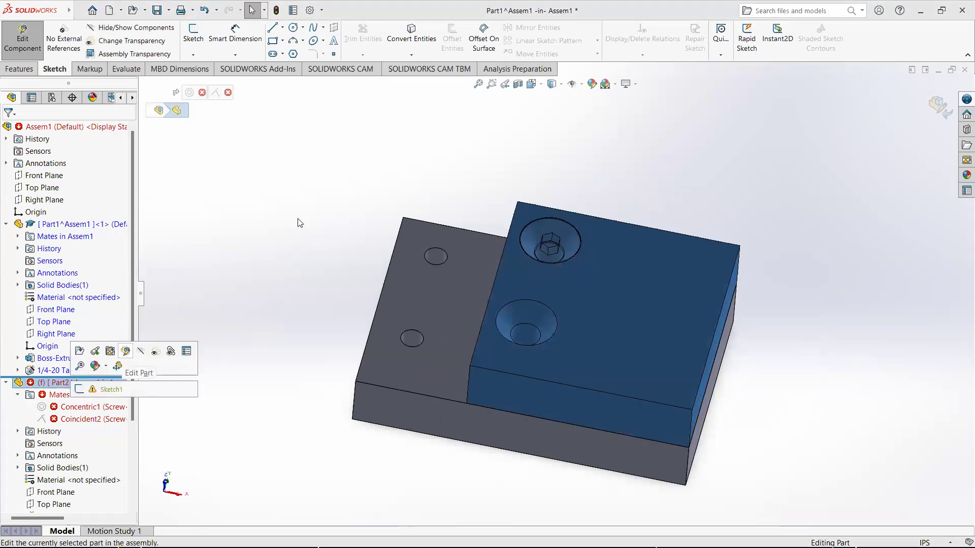
left_click(939, 105)
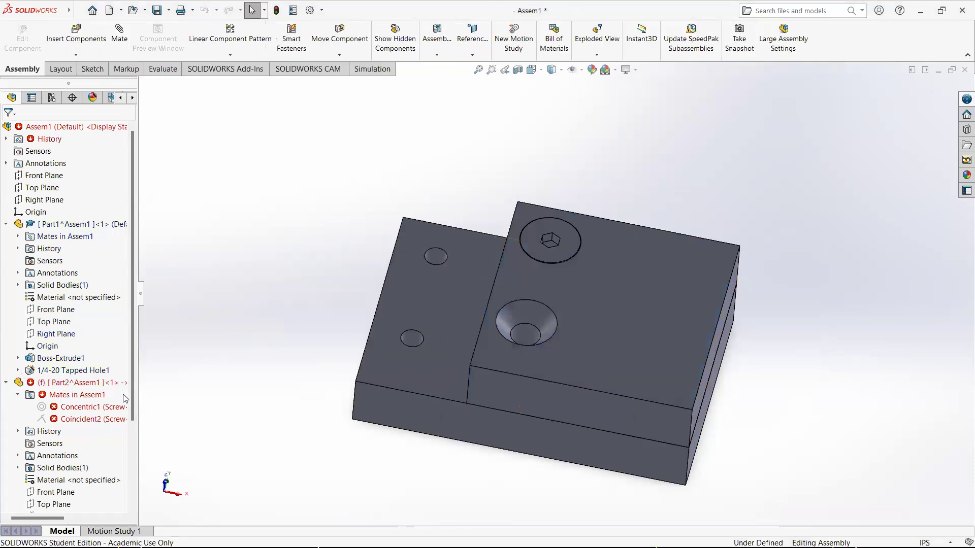
Edit the top part's base extrude sketch, delete its Equal length relation, exit the sketch, and return to the assembly
left_click(84, 385)
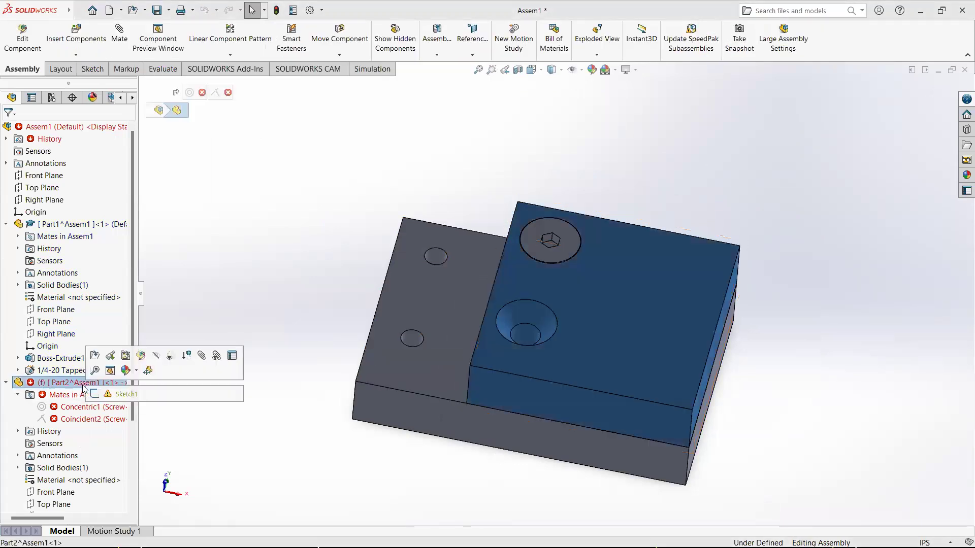
left_click(140, 356)
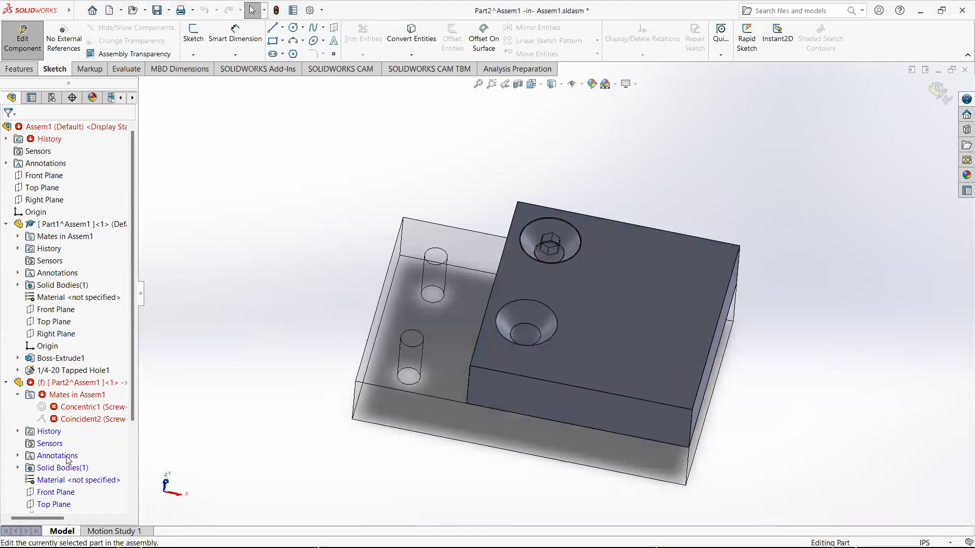
scroll(74, 457, "down", 3)
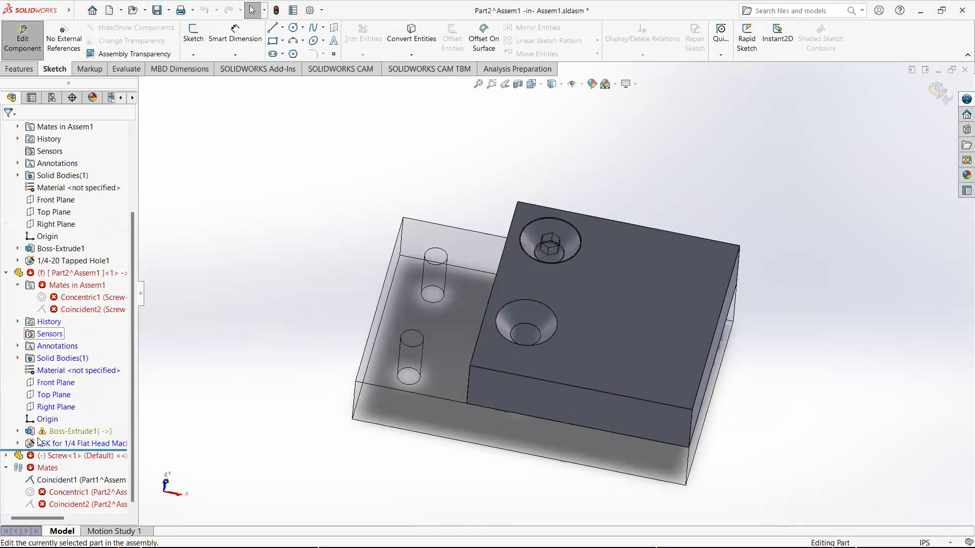
left_click(75, 432)
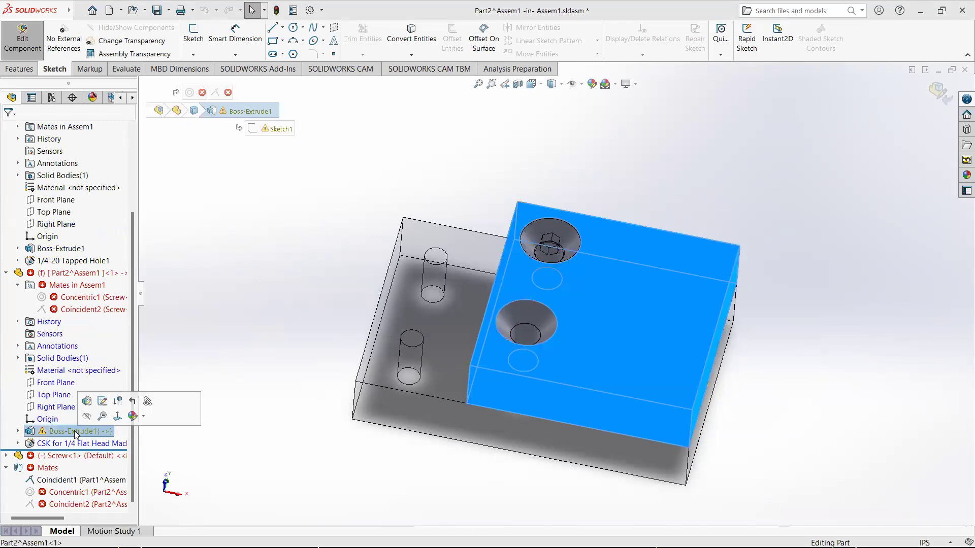
left_click(102, 403)
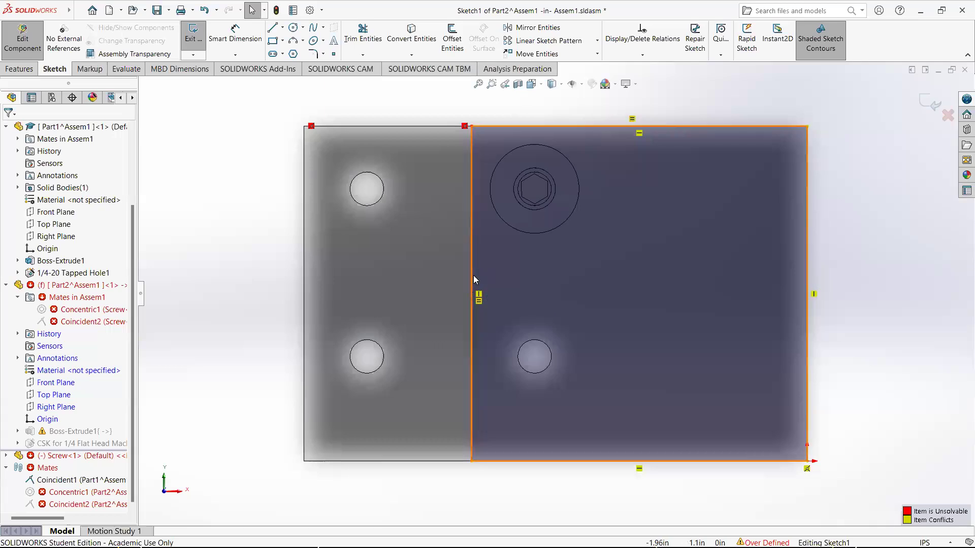
left_click(479, 301)
key("Delete")
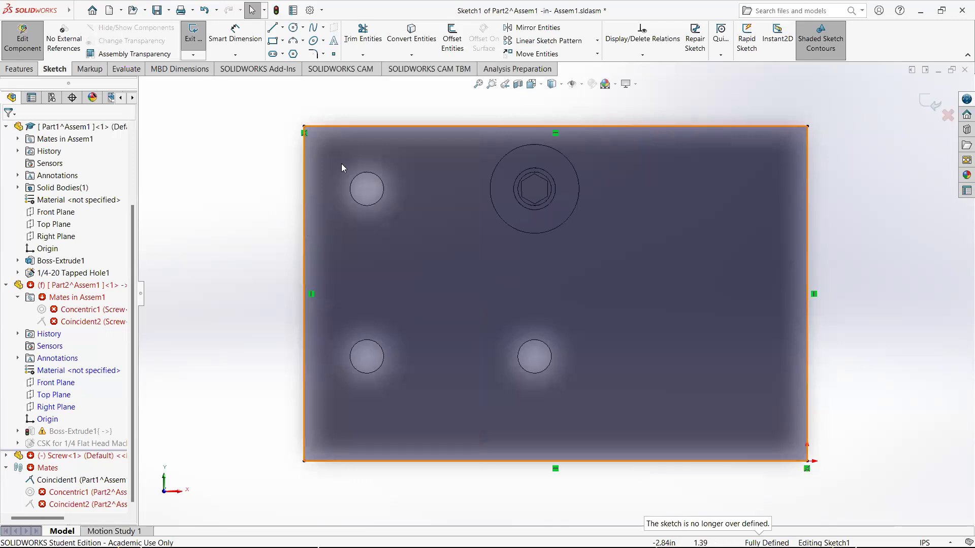
left_click(932, 108)
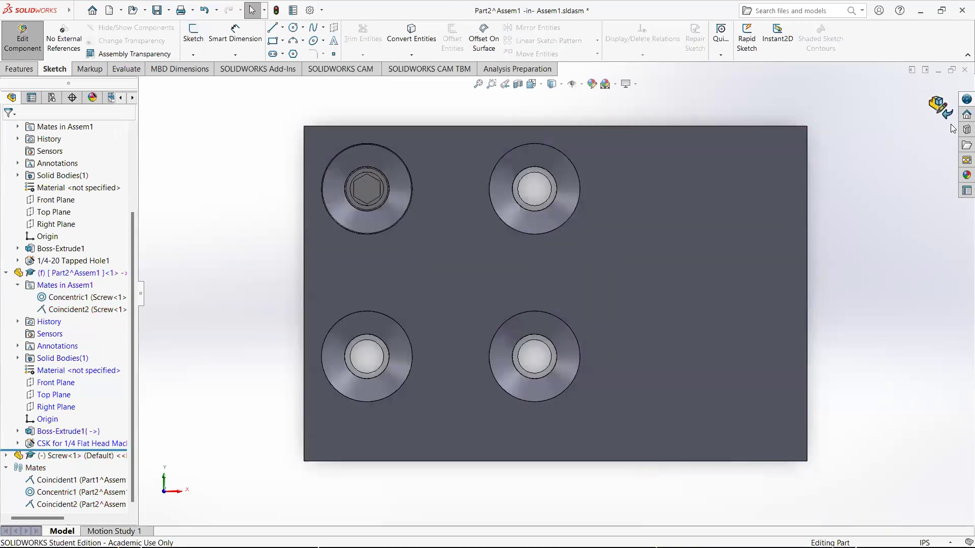
left_click(940, 108)
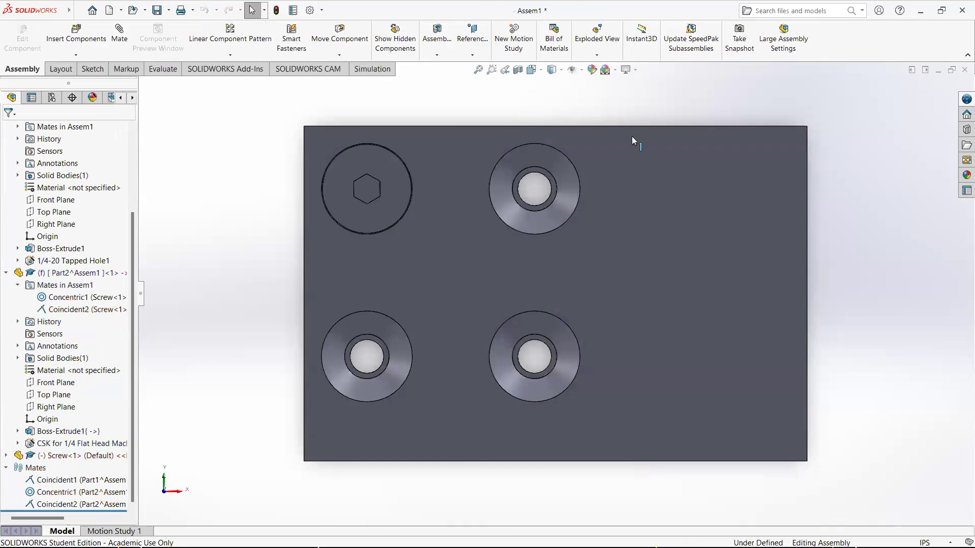
Orbit around the assembly and select faces of both parts to inspect the rebuilt top part and block alignment
middle_click_drag(647, 250, 330, 195)
middle_click_drag(416, 344, 518, 472)
middle_click_drag(507, 377, 461, 425)
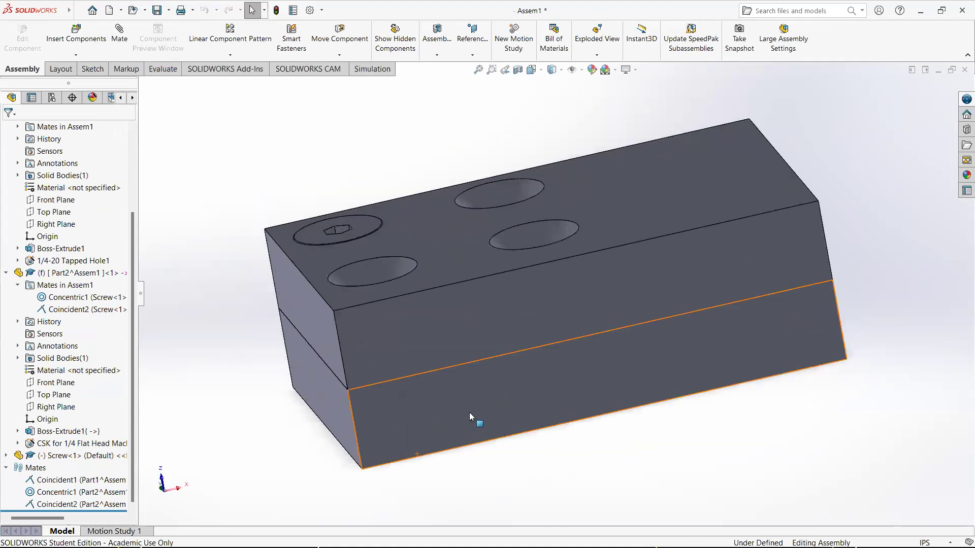
middle_click_drag(538, 448, 477, 372)
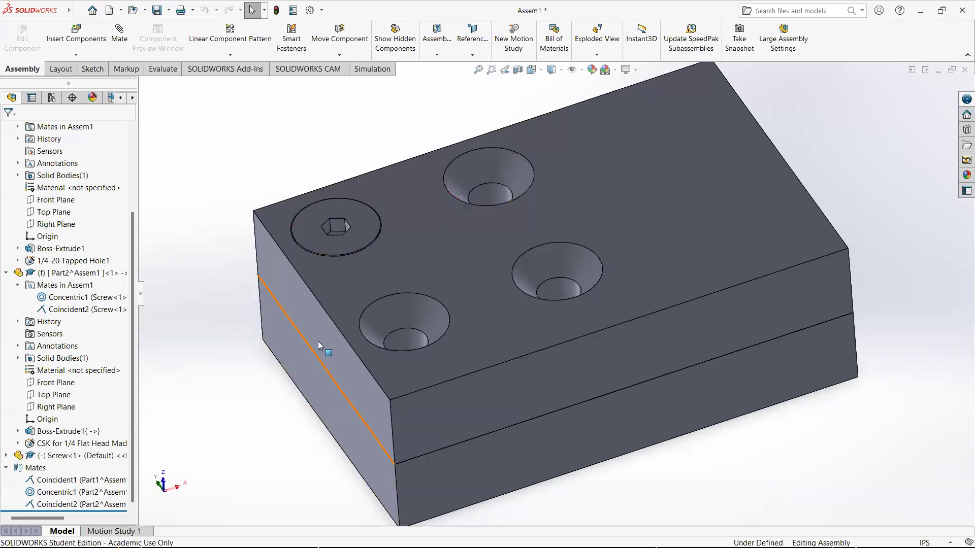
left_click(302, 311)
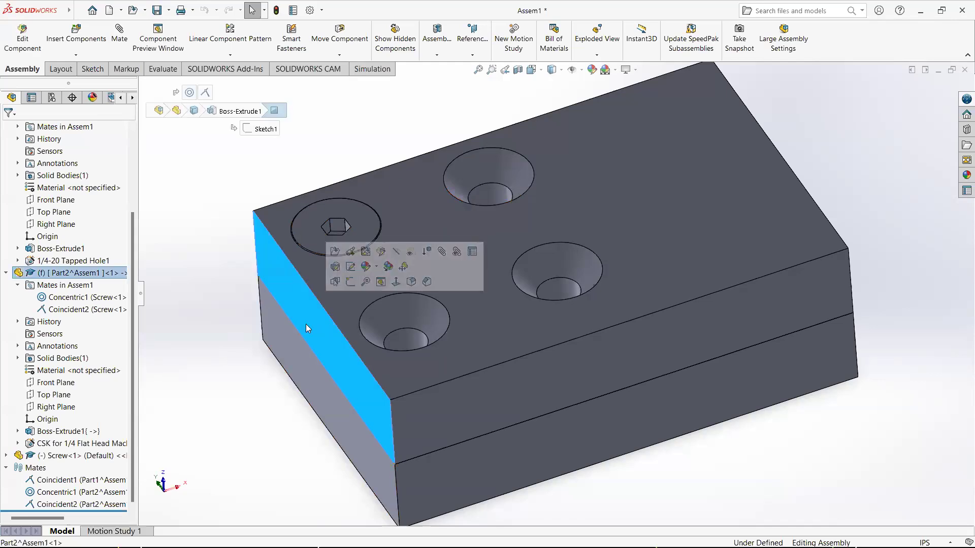
left_click(232, 362)
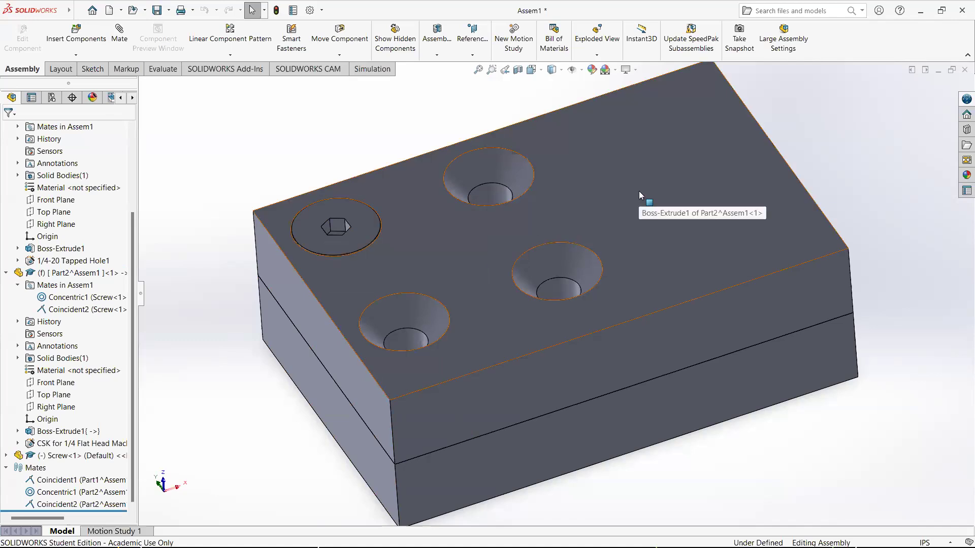
left_click(524, 466)
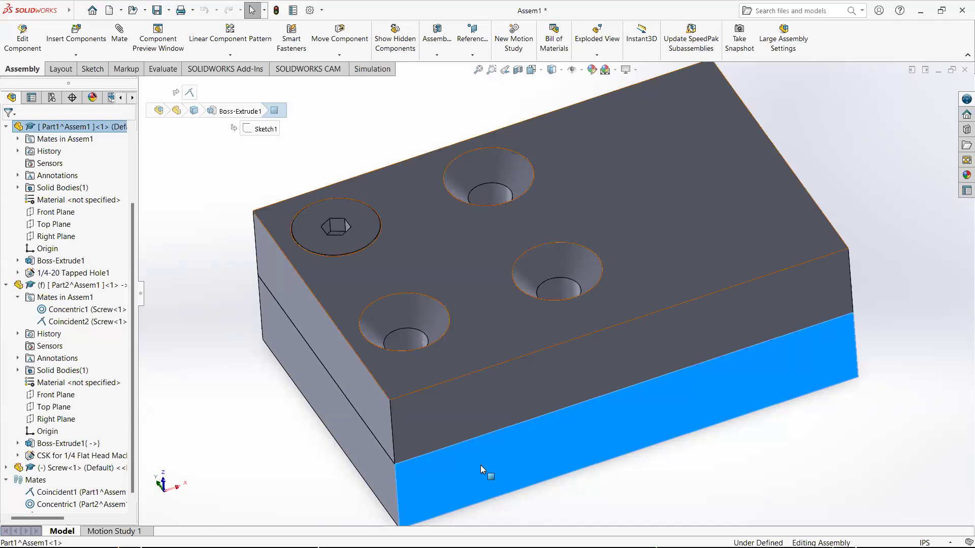
left_click(248, 383)
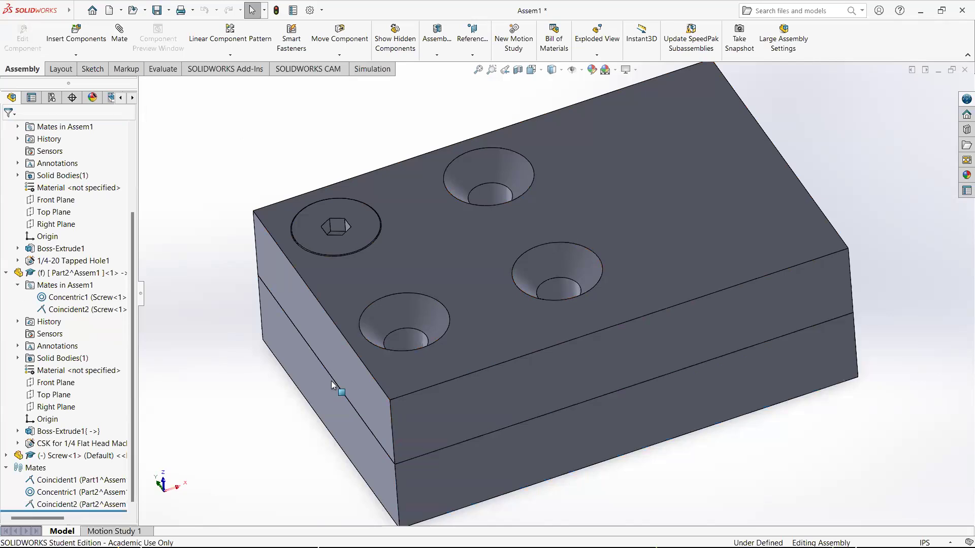
middle_click_drag(243, 358, 267, 336)
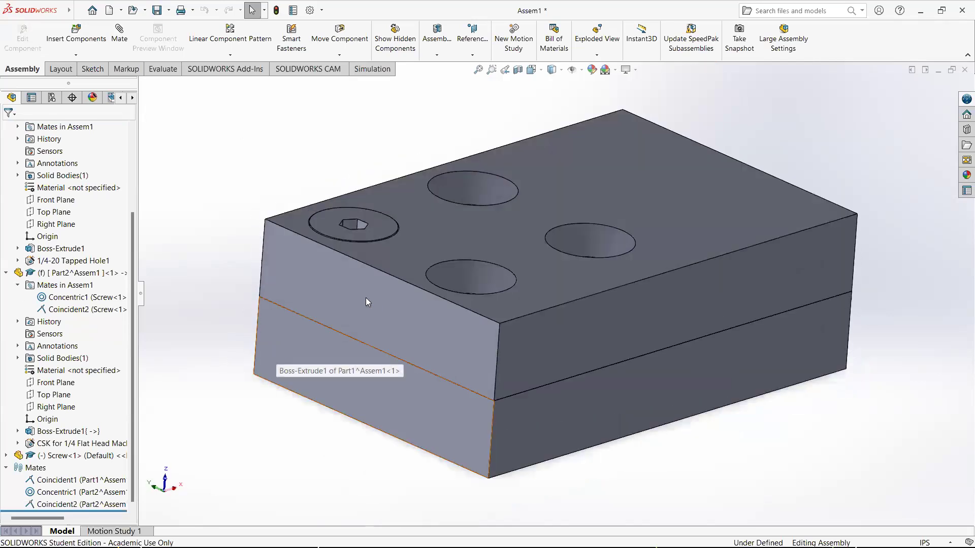